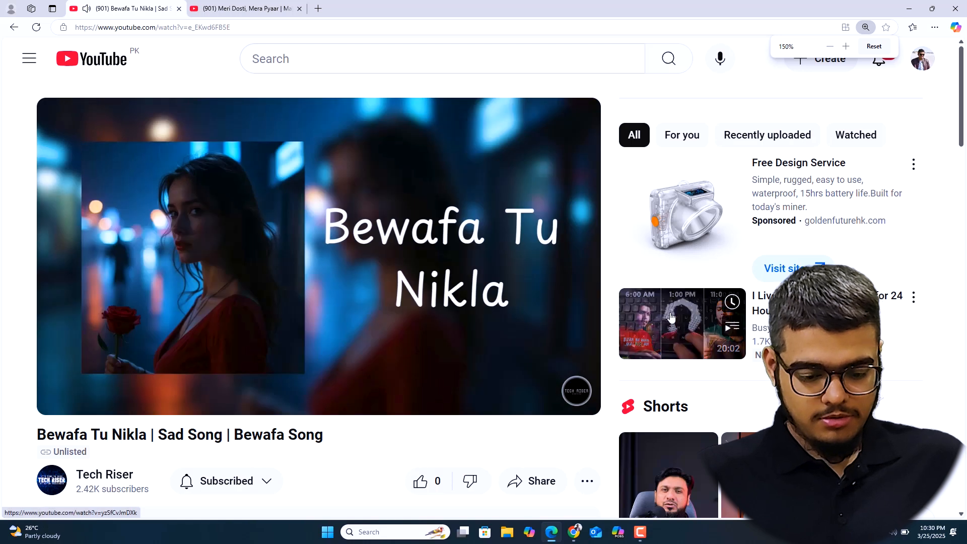
# Enlarge the page and pause the "Bewafa Tu Nikla" song video
pyautogui.hotkey('ctrl', '+')
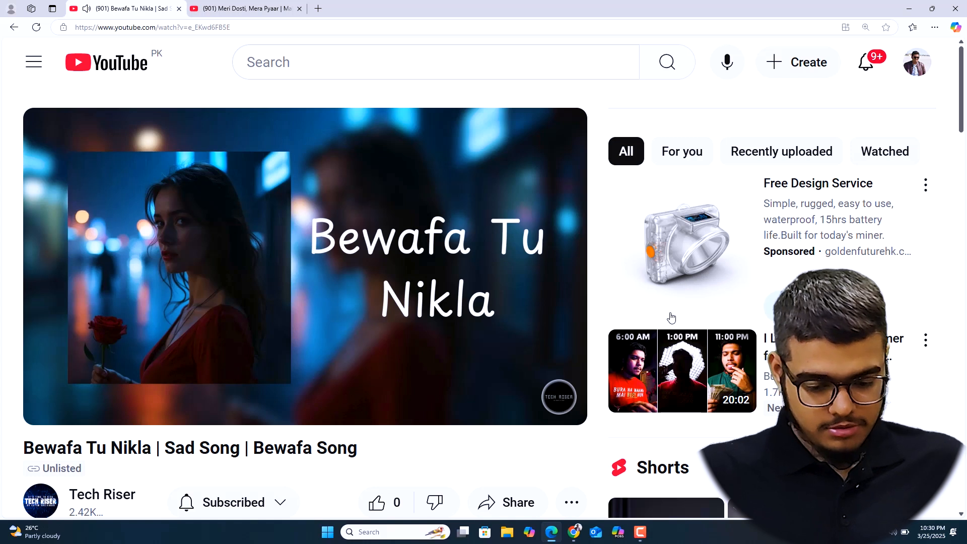
pyautogui.moveTo(369, 246)
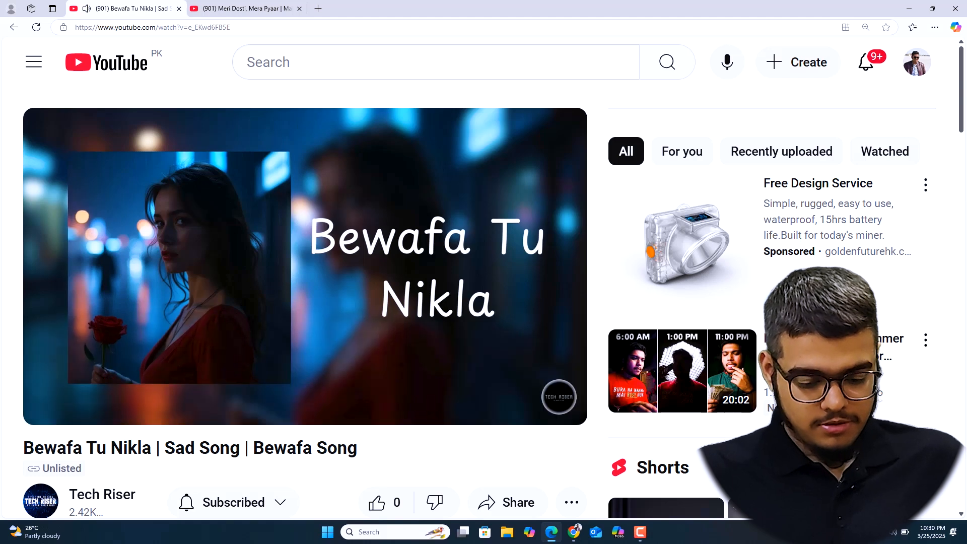
pyautogui.press('space')
# Play the "Meri Dosti, Mera Pyaar" song video in the other browser tab and skip forward through it
pyautogui.hotkey('ctrl', 'Tab')
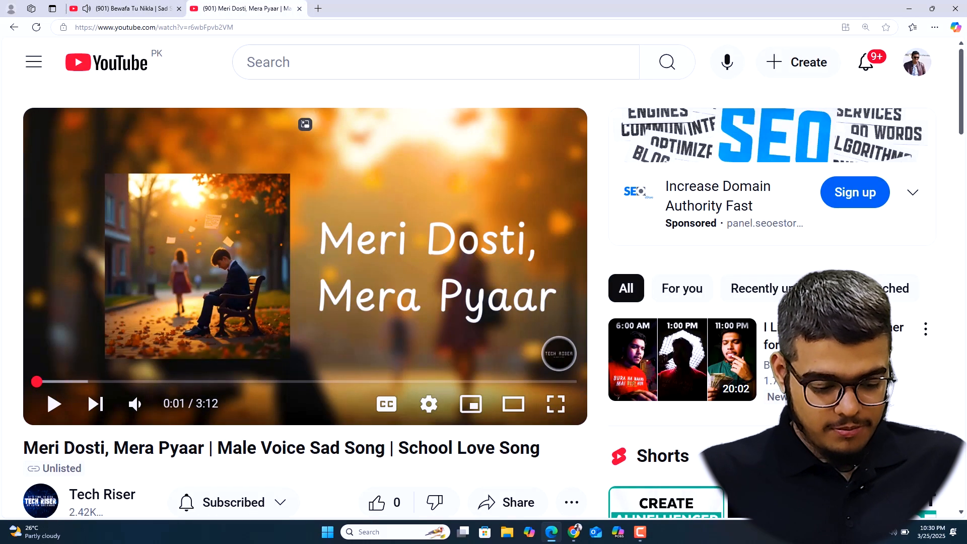
pyautogui.press('space')
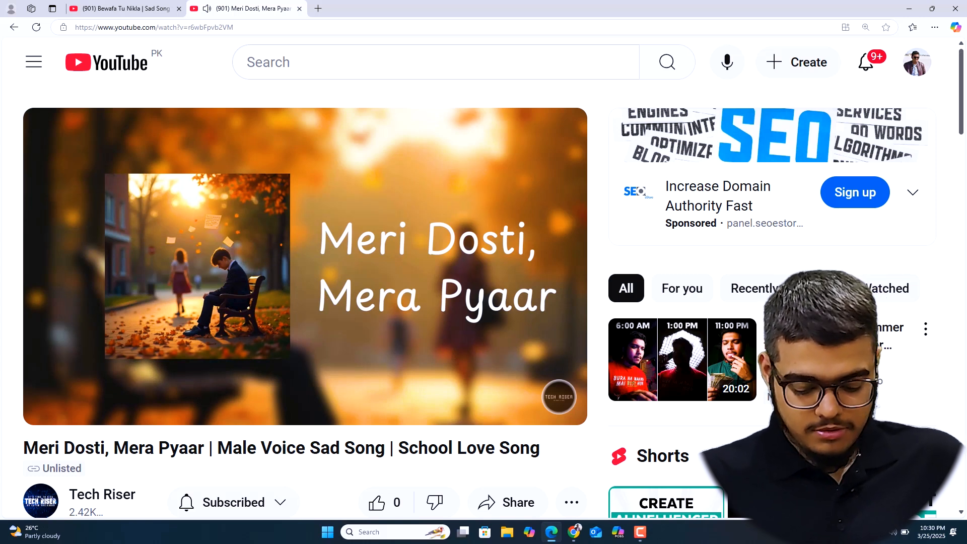
pyautogui.press('Right')
pyautogui.press('Right')
pyautogui.press('Right')
pyautogui.press('Right')
pyautogui.press('Right')
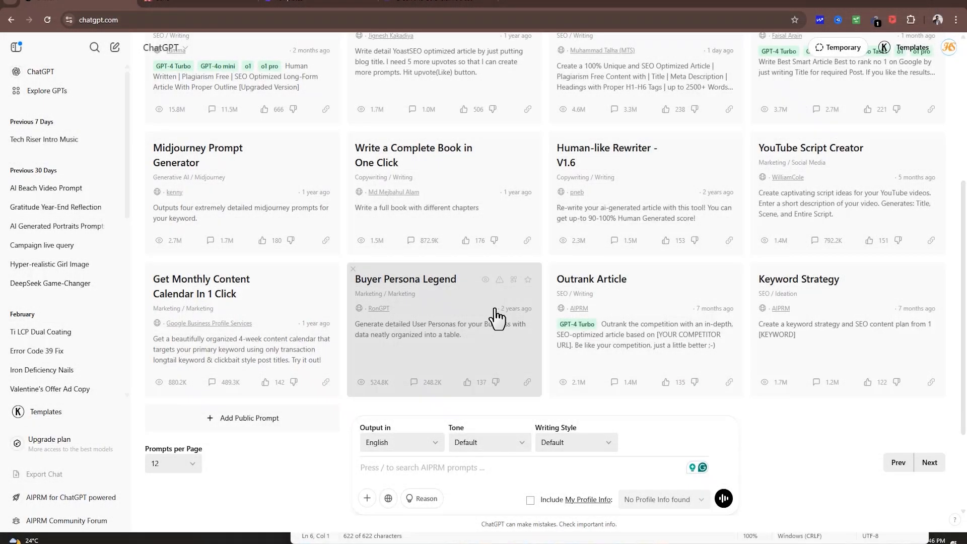
pyautogui.scroll(-1, 444, 297)
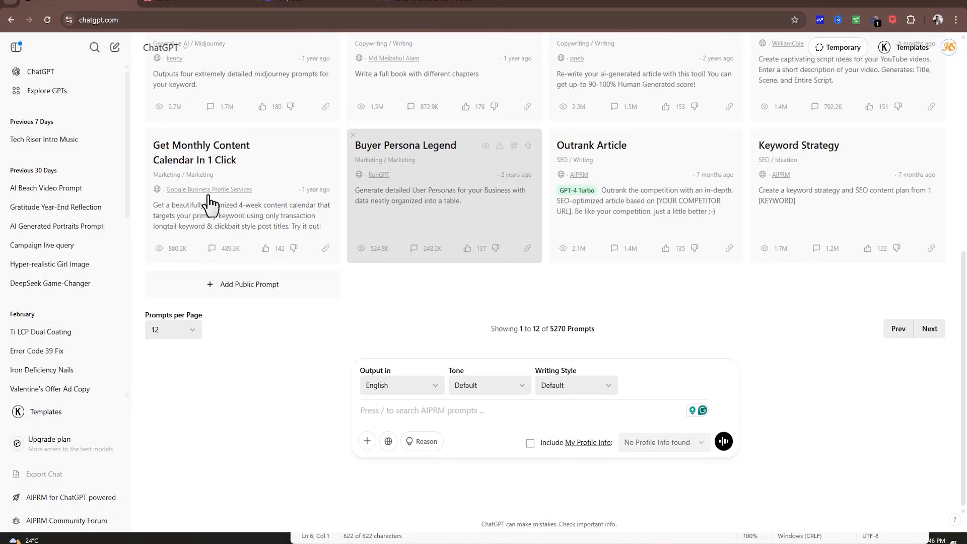
pyautogui.click(59, 21)
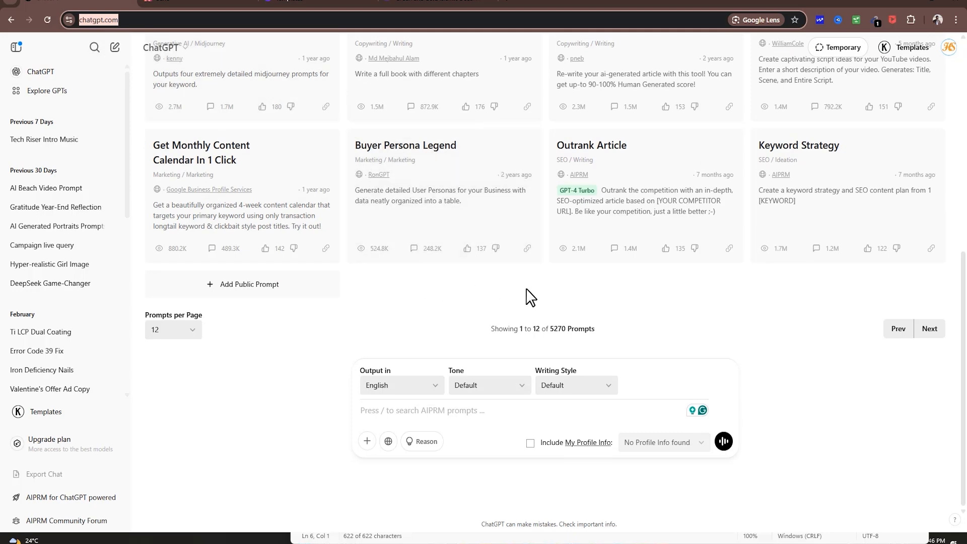
pyautogui.scroll(1, 527, 297)
pyautogui.click(490, 463)
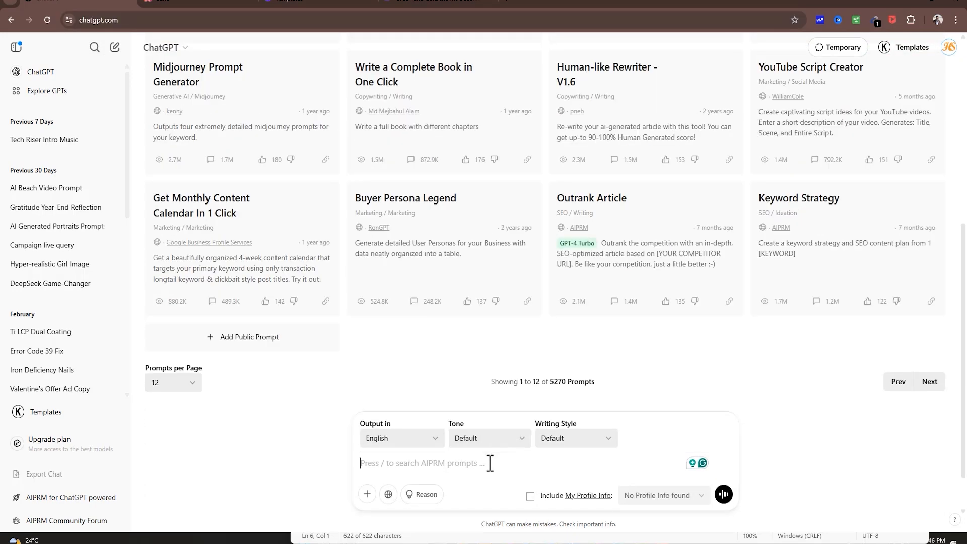
pyautogui.scroll(-1, 492, 463)
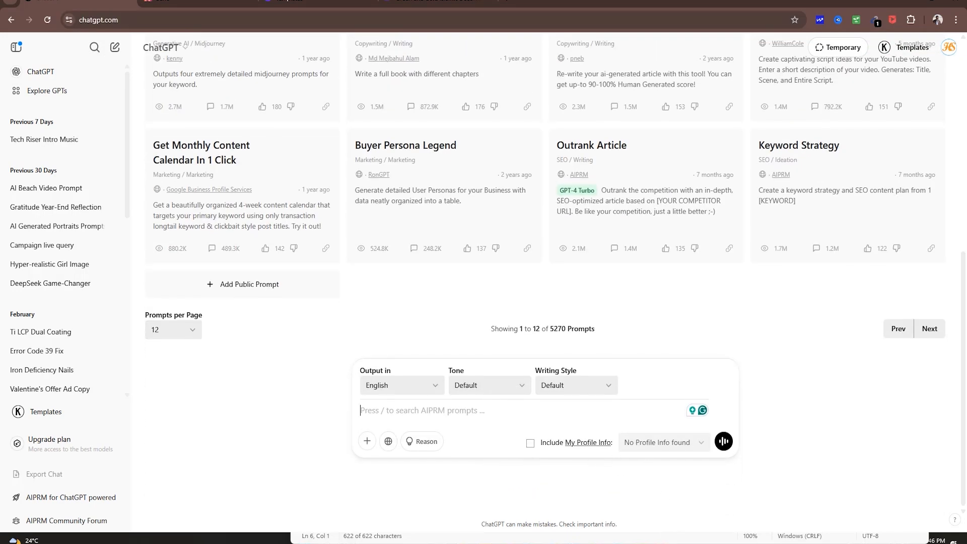
# Switch to Notepad and copy the entire Roman Urdu request for two song lyrics
pyautogui.moveTo(615, 538)
pyautogui.click(645, 492)
pyautogui.click(593, 281)
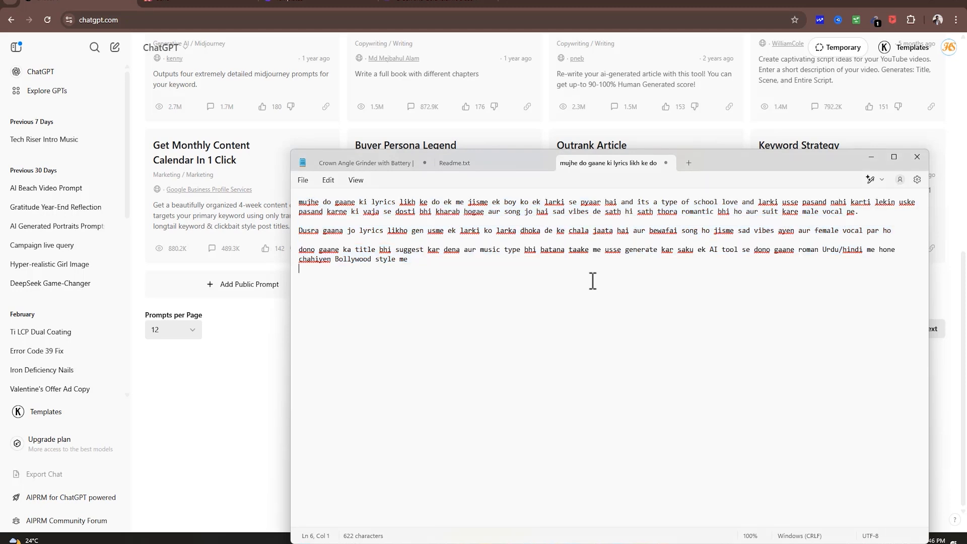
pyautogui.hotkey('ctrl', 'a')
pyautogui.hotkey('ctrl', 'c')
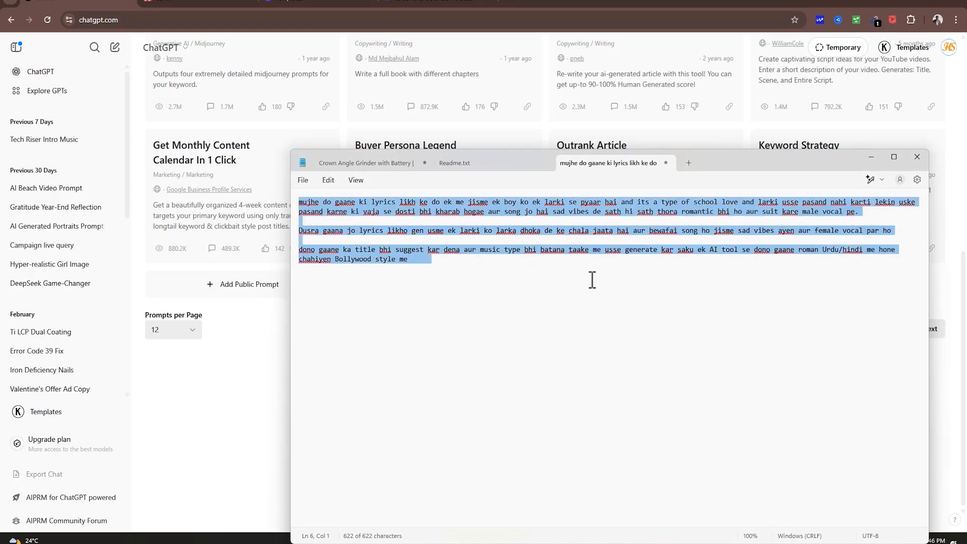
# Switch back to ChatGPT and send the copied request for two Bollywood-style songs with lyrics, titles and music types
pyautogui.hotkey('alt', 'Tab')
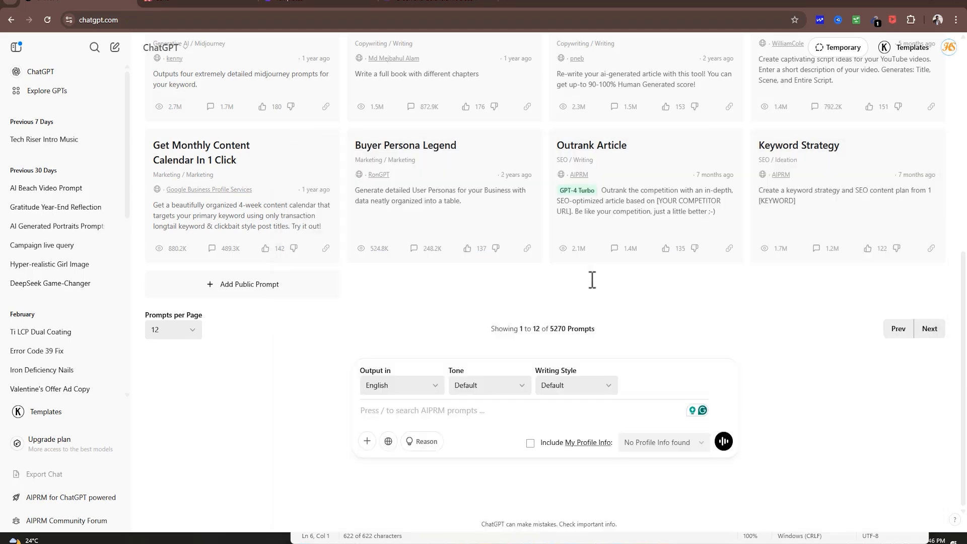
pyautogui.click(504, 409)
pyautogui.hotkey('ctrl', 'v')
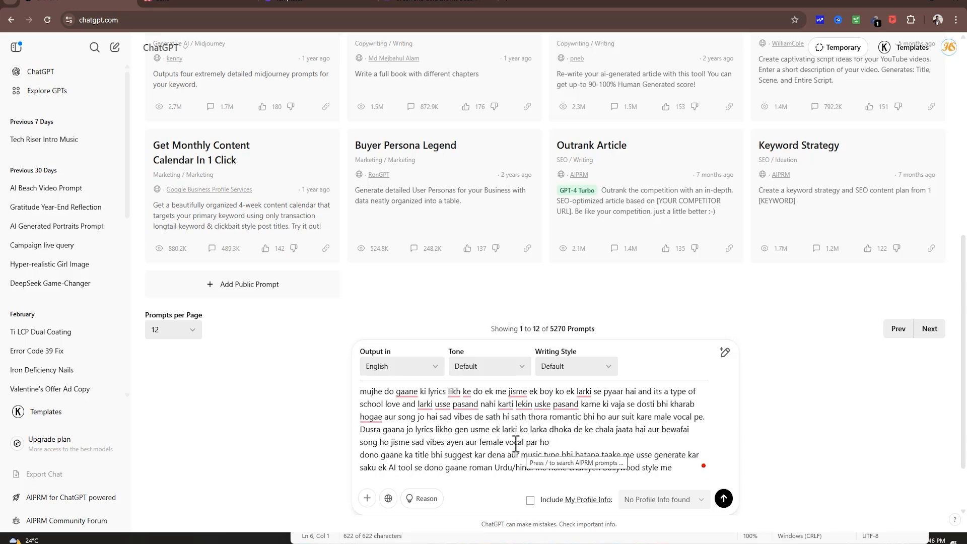
pyautogui.moveTo(364, 391); pyautogui.dragTo(675, 466)
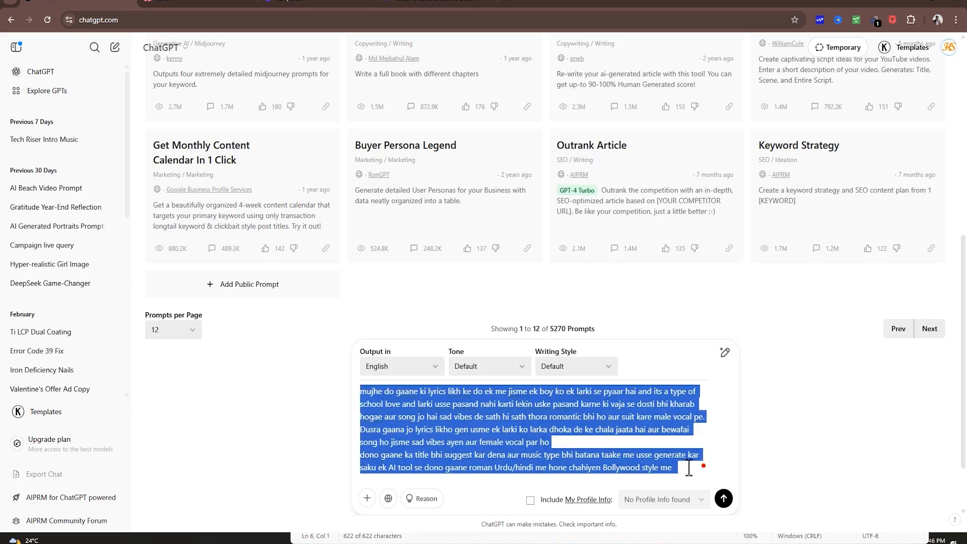
pyautogui.click(586, 447)
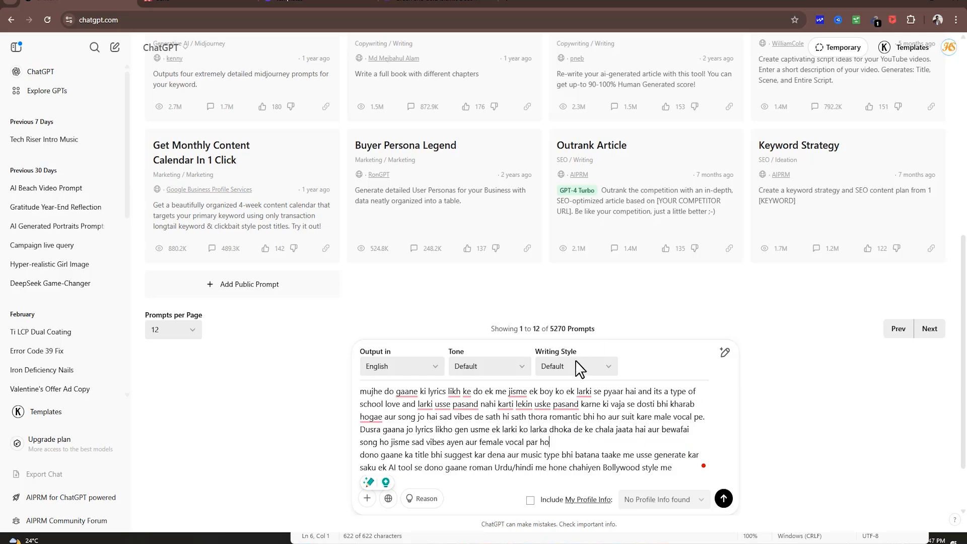
pyautogui.click(723, 499)
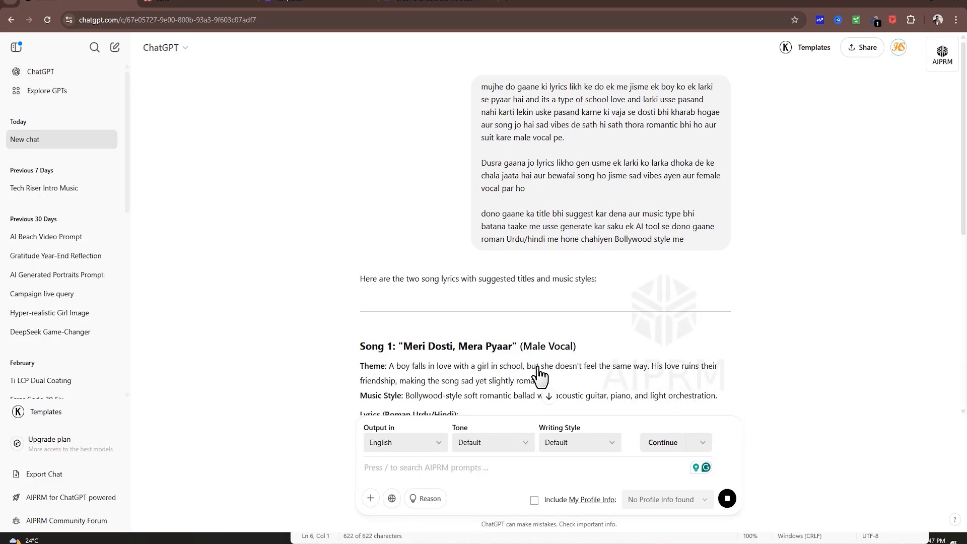
# Read through the generated lyrics, themes and music styles of both songs to the end of the response
pyautogui.scroll(-5, 471, 317)
pyautogui.scroll(2, 470, 297)
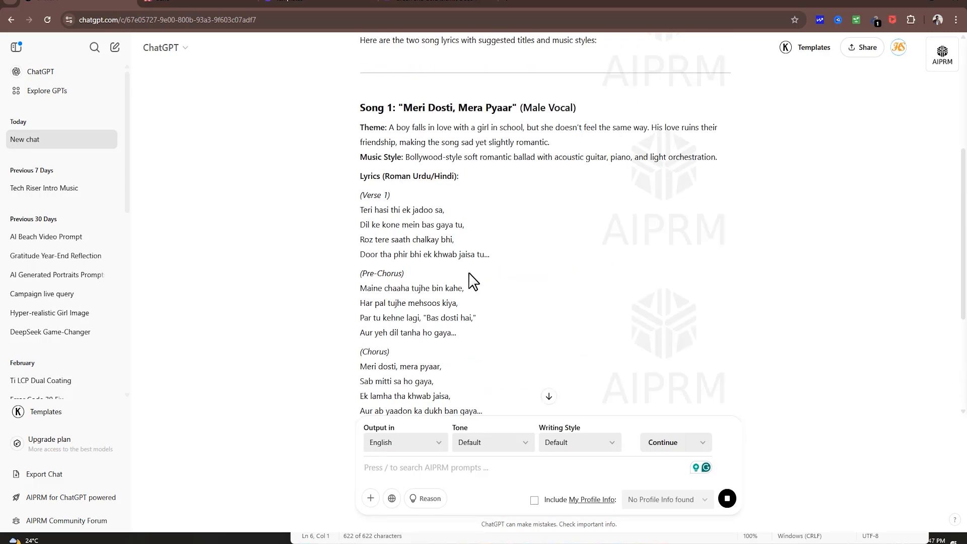
pyautogui.scroll(-4, 478, 297)
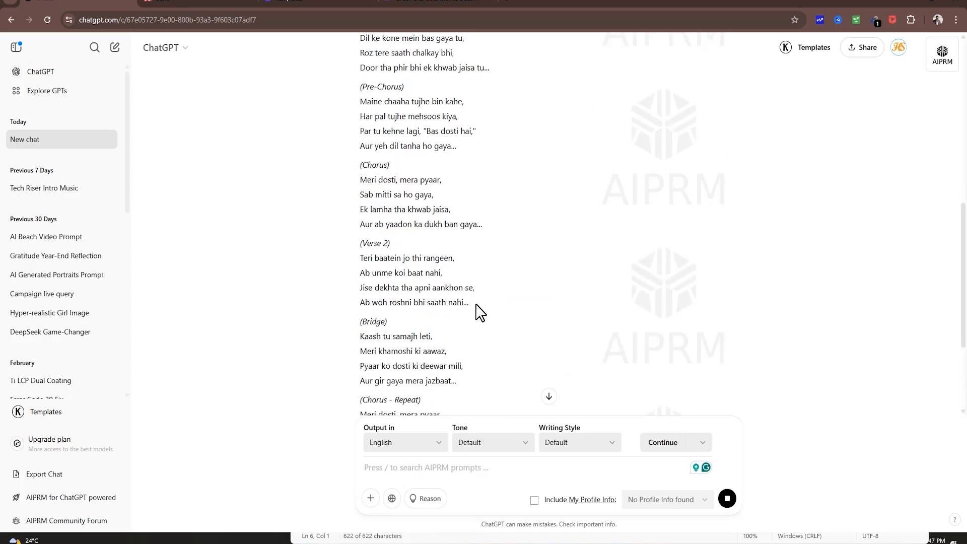
pyautogui.scroll(-3, 548, 401)
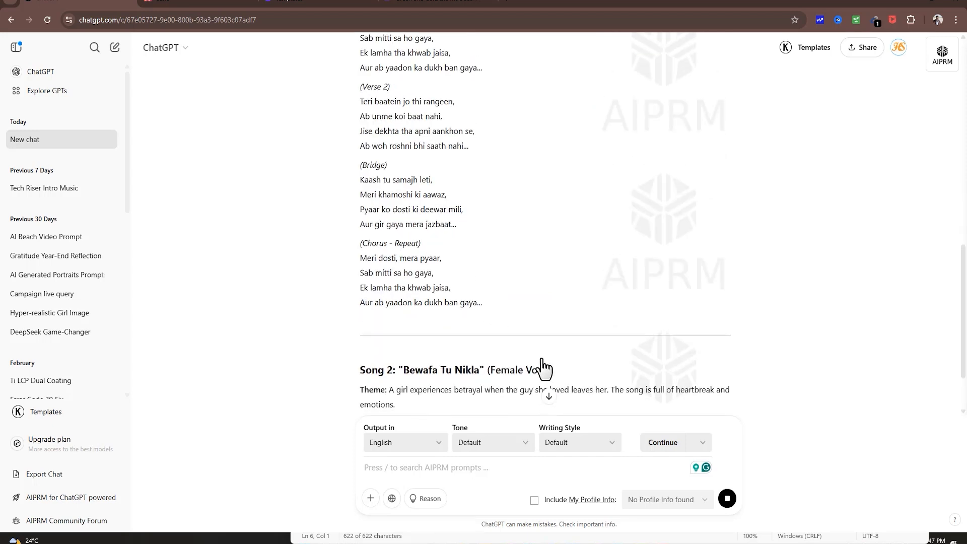
pyautogui.scroll(-3, 611, 367)
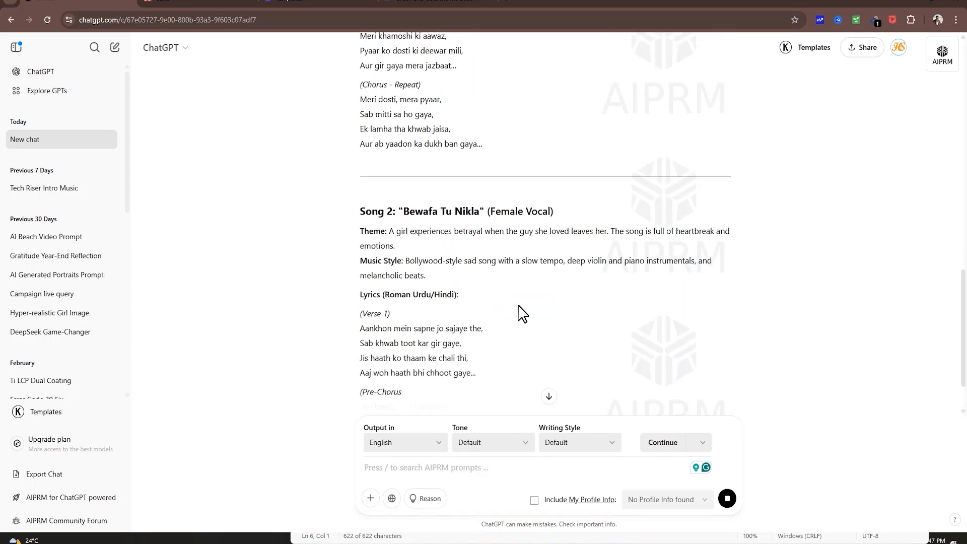
pyautogui.scroll(-2, 512, 305)
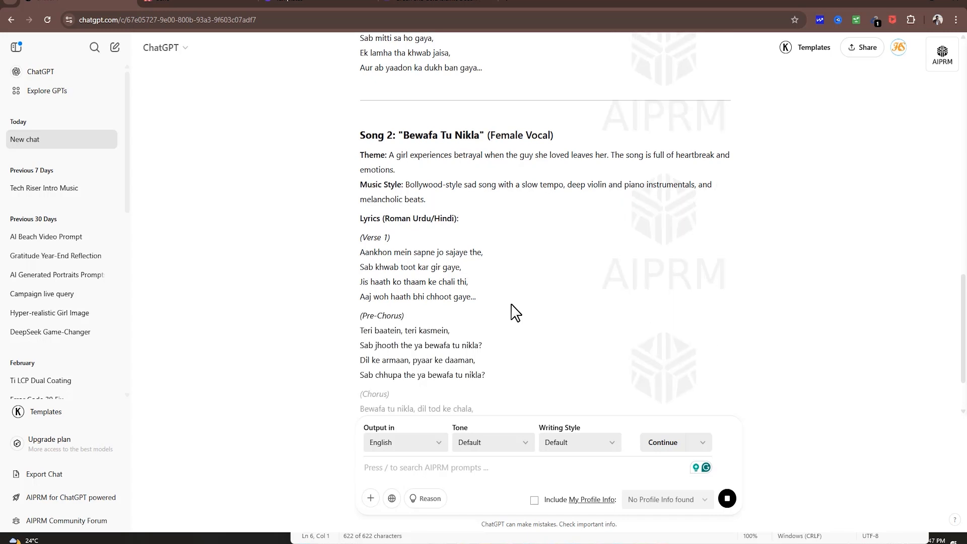
pyautogui.scroll(-1, 959, 395)
pyautogui.scroll(1, 961, 330)
pyautogui.scroll(-2, 964, 388)
pyautogui.scroll(-2, 947, 385)
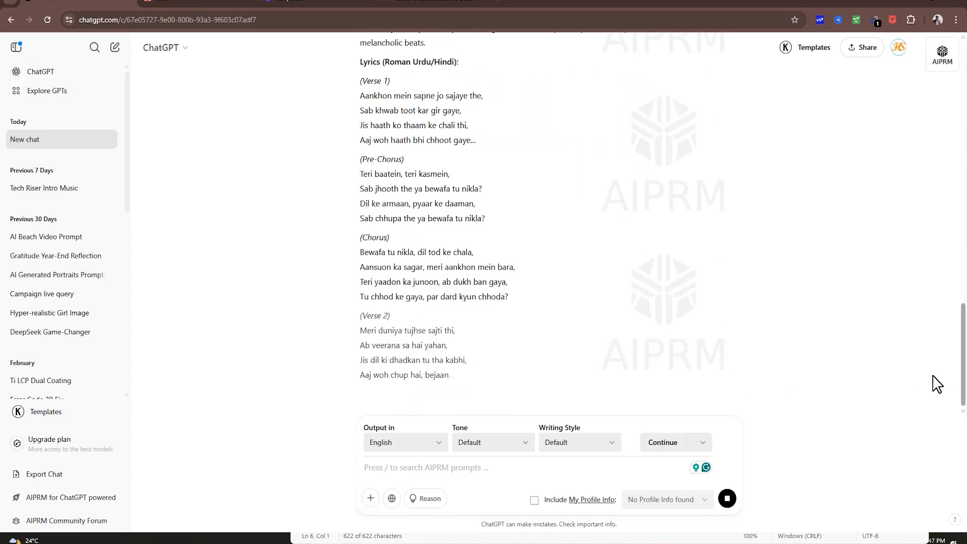
pyautogui.scroll(-1, 546, 402)
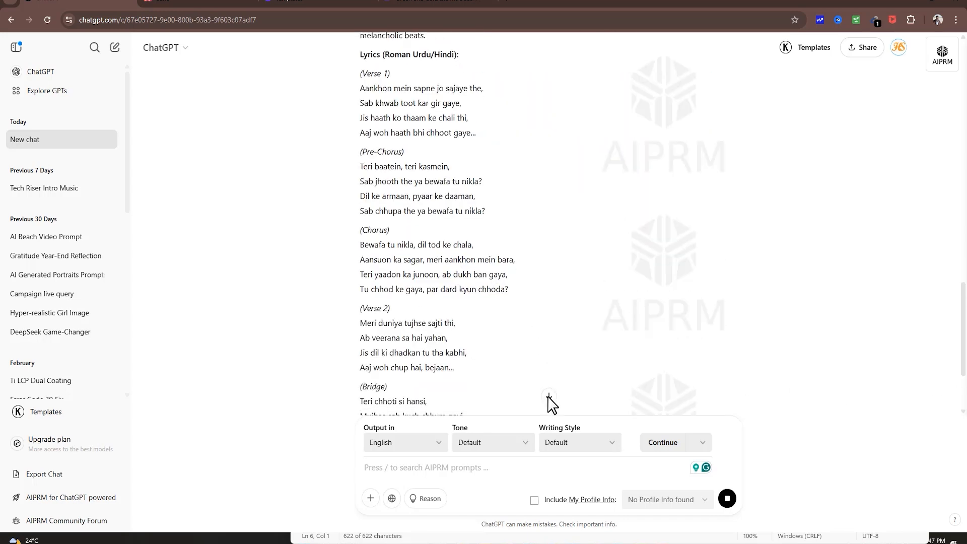
pyautogui.scroll(-1, 958, 401)
pyautogui.scroll(-3, 963, 398)
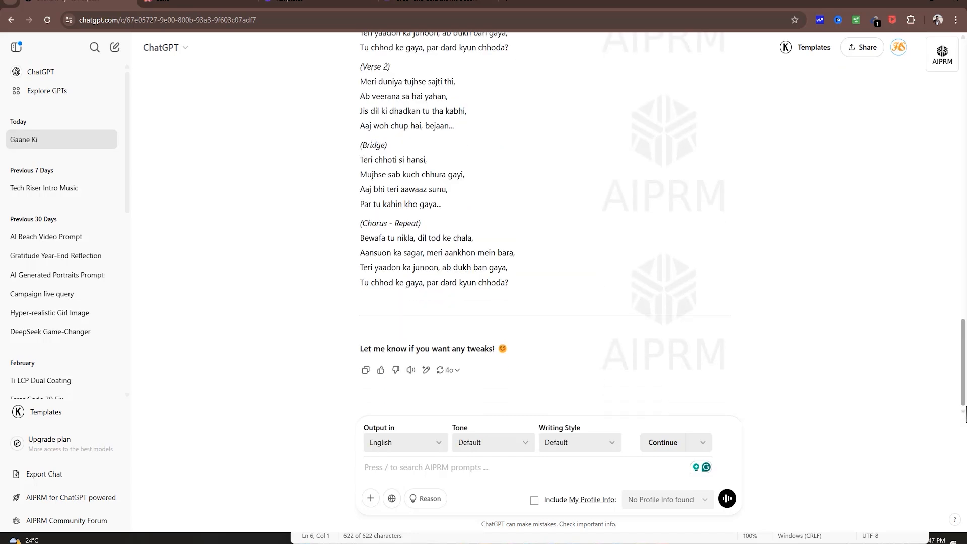
# Examine the suggested music style and the lyrics of Song 1, "Meri Dosti, Mera Pyaar"
pyautogui.moveTo(966, 392); pyautogui.dragTo(959, 151)
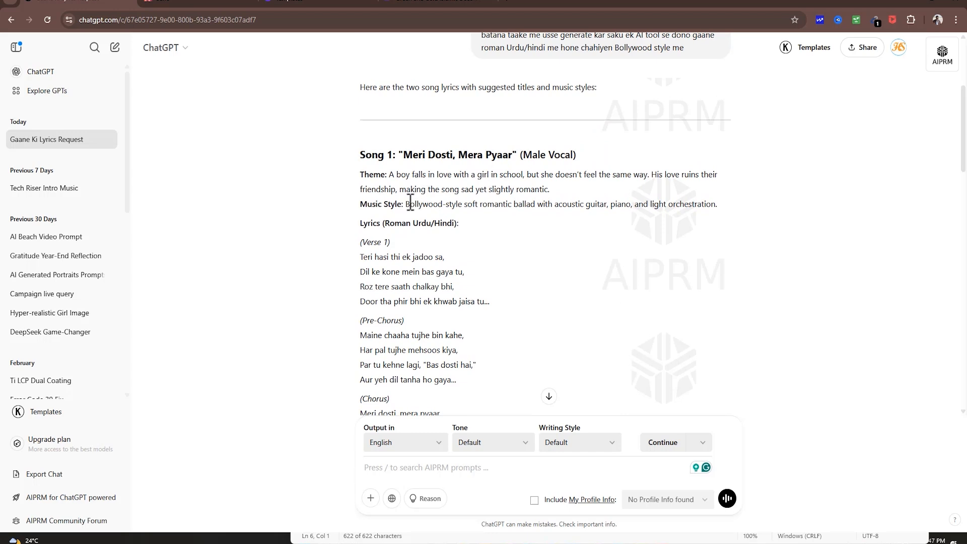
pyautogui.moveTo(407, 205); pyautogui.dragTo(443, 242)
pyautogui.click(446, 262)
pyautogui.moveTo(404, 204); pyautogui.dragTo(719, 202)
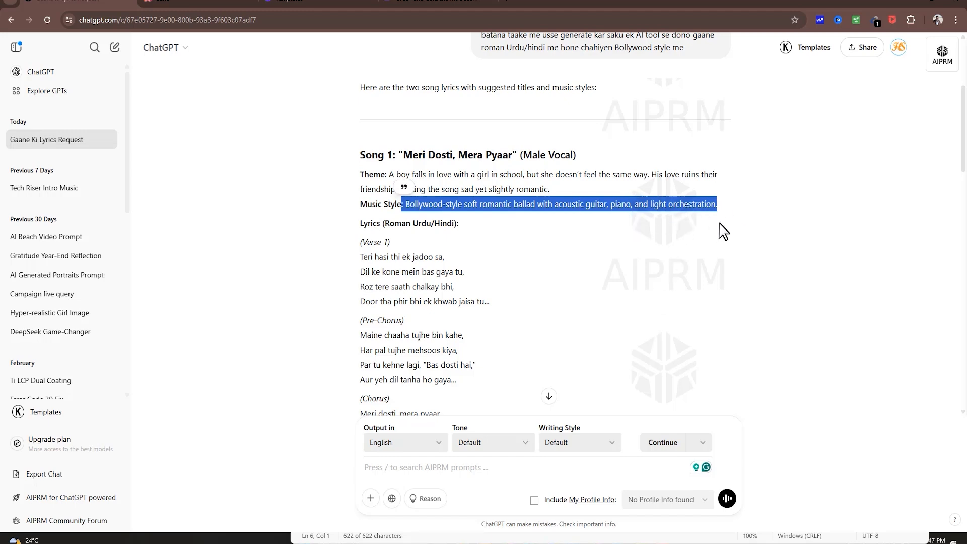
pyautogui.scroll(2, 689, 275)
pyautogui.click(655, 282)
pyautogui.scroll(2, 499, 285)
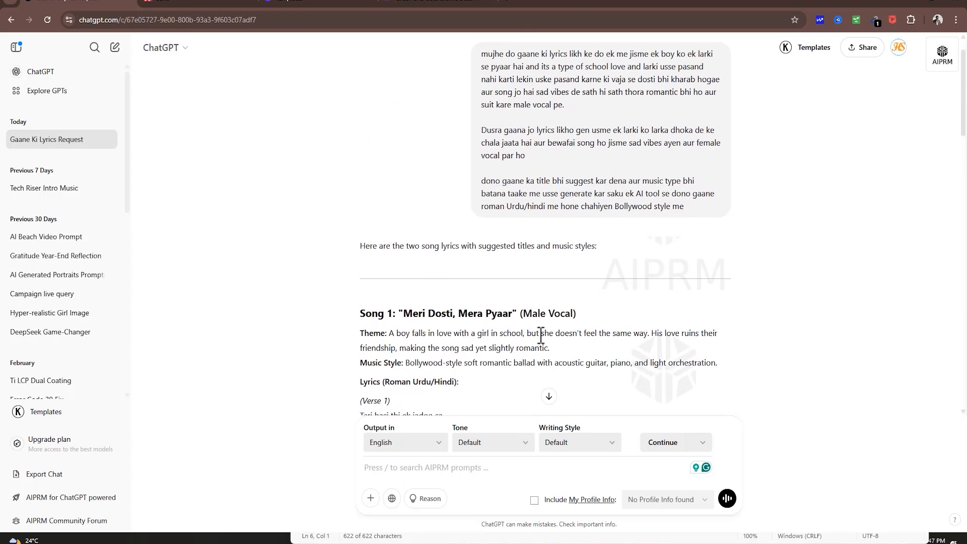
pyautogui.scroll(-3, 539, 330)
pyautogui.scroll(-5, 533, 339)
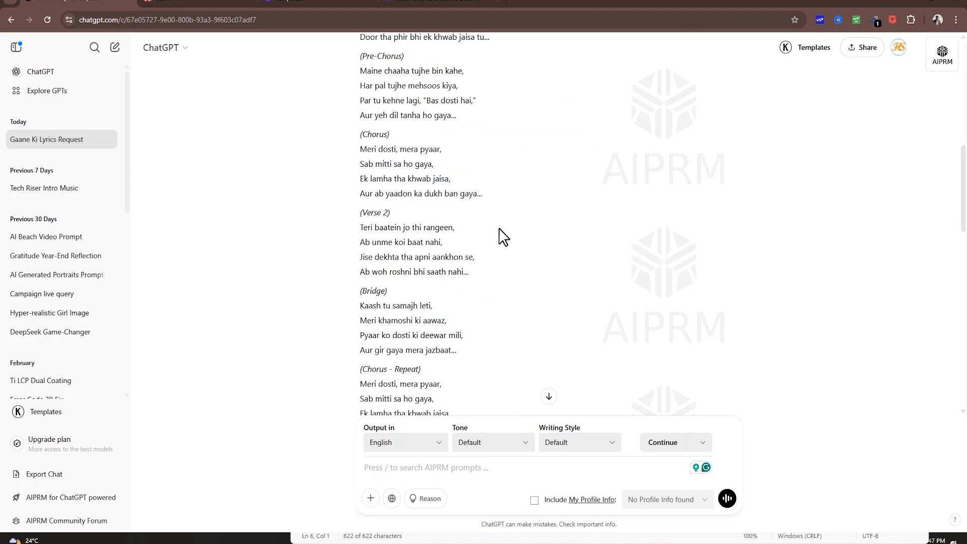
pyautogui.scroll(2, 501, 237)
pyautogui.scroll(3, 499, 228)
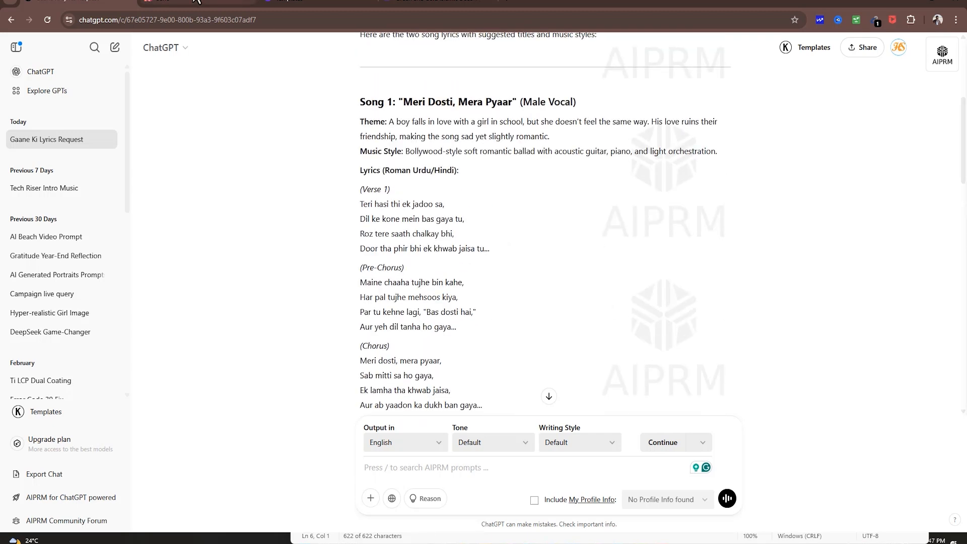
# Switch to the Suno website and highlight suno.com in its web address
pyautogui.click(211, 2)
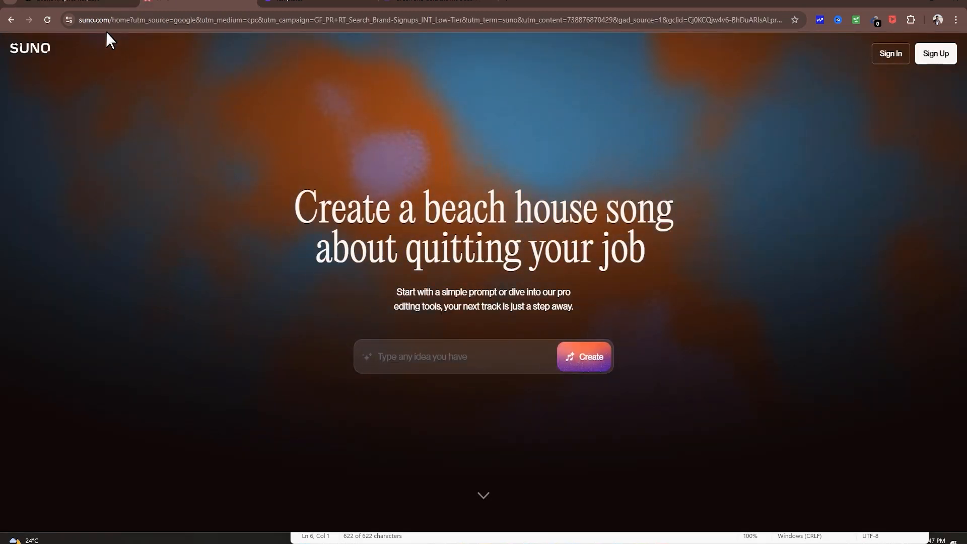
pyautogui.moveTo(109, 21); pyautogui.dragTo(78, 22)
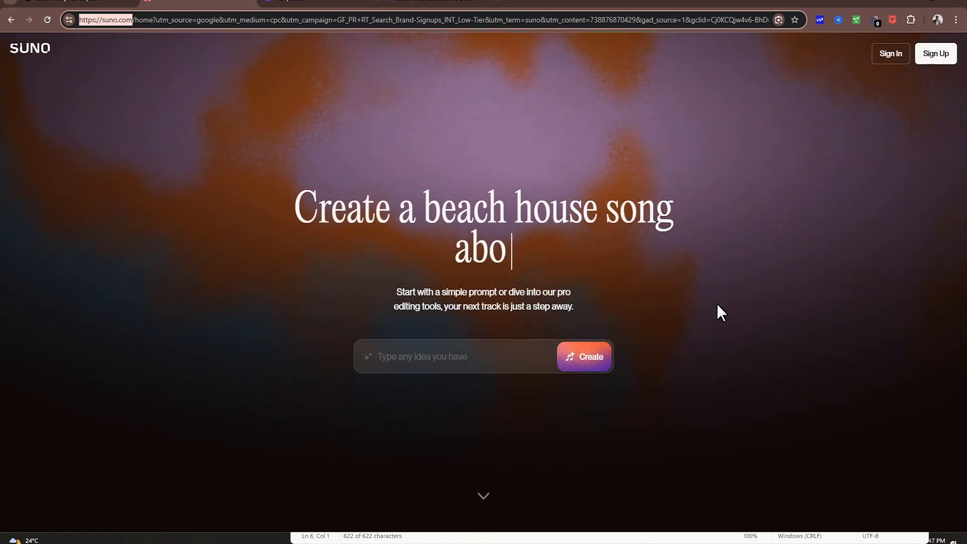
pyautogui.click(736, 240)
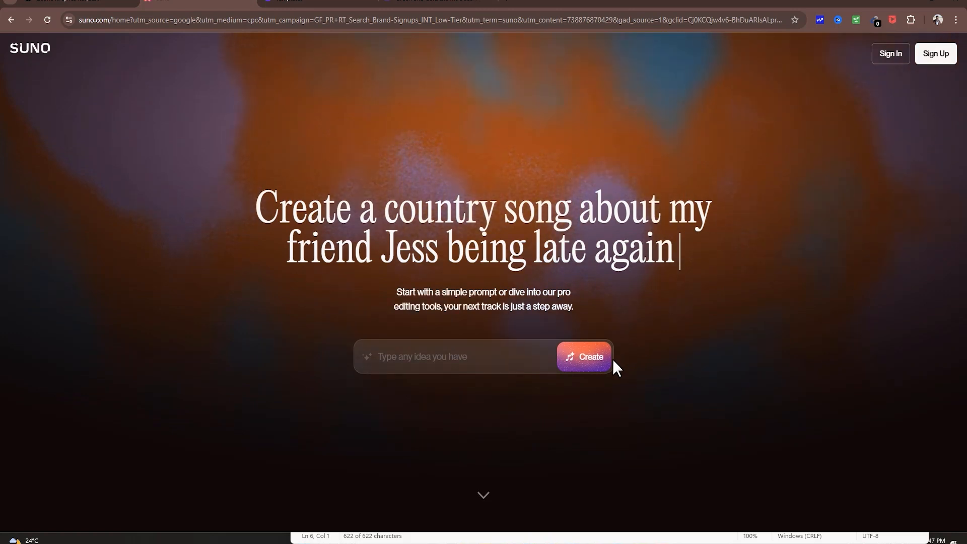
# Sign in to Suno and turn on Custom mode for song creation
pyautogui.click(578, 358)
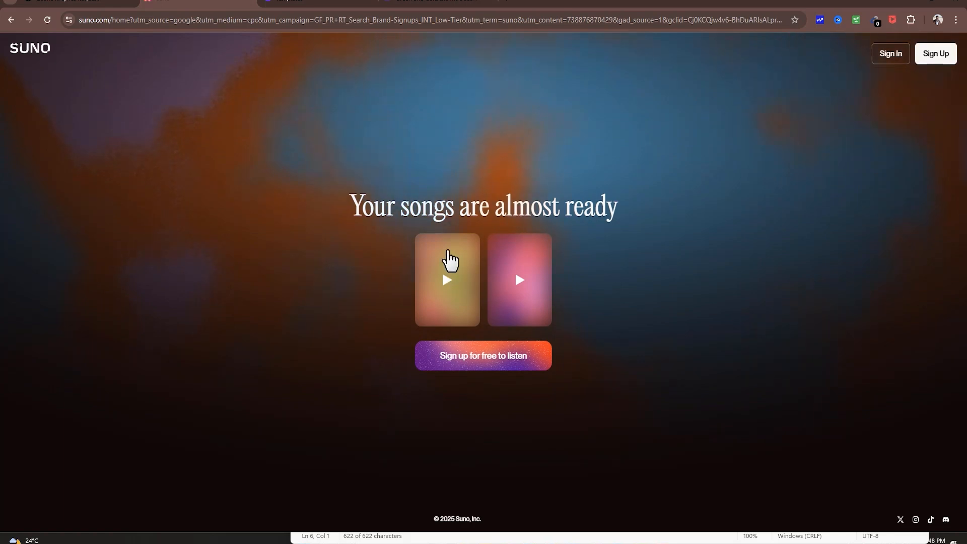
pyautogui.click(890, 54)
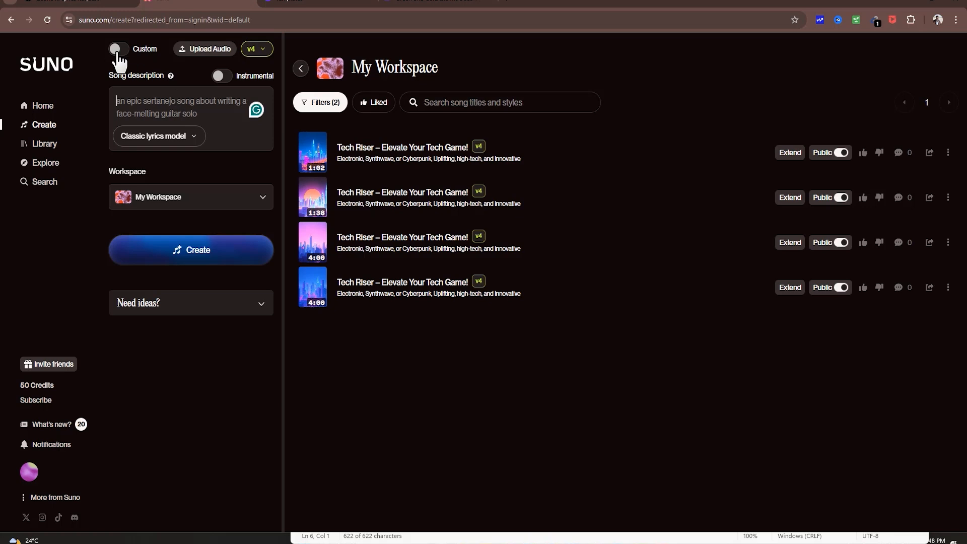
pyautogui.click(118, 50)
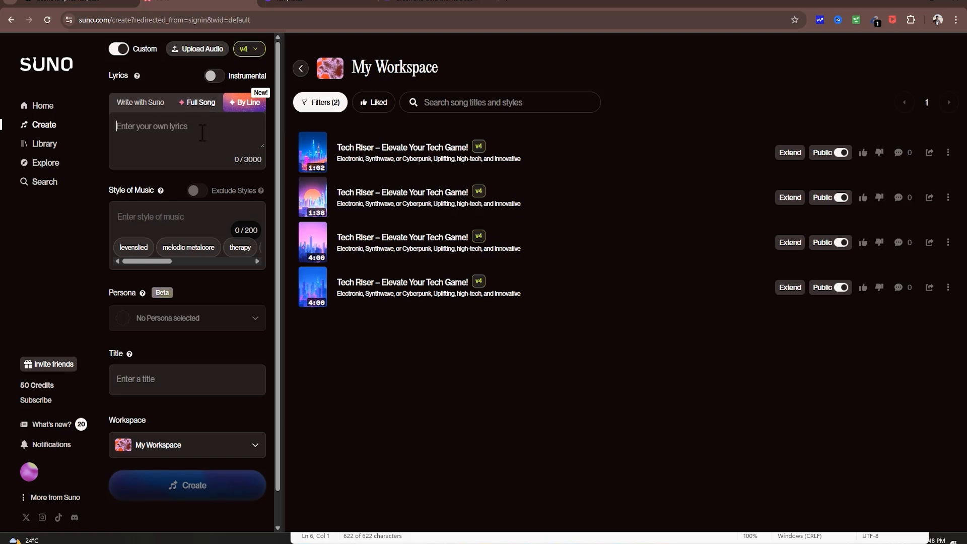
# Examine Suno's Full Song and By Line lyric-writing options, including the available lyrics models, and close them without writing anything
pyautogui.click(240, 105)
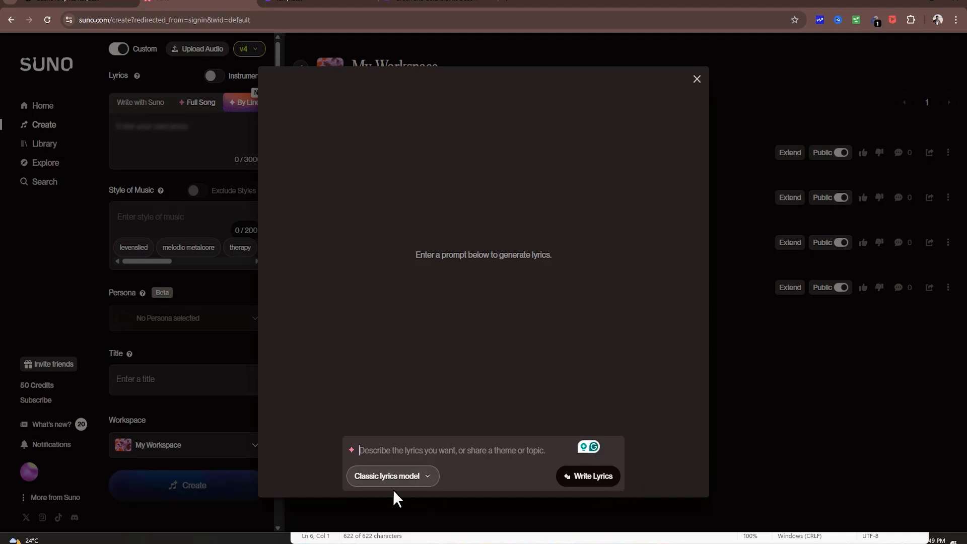
pyautogui.click(411, 484)
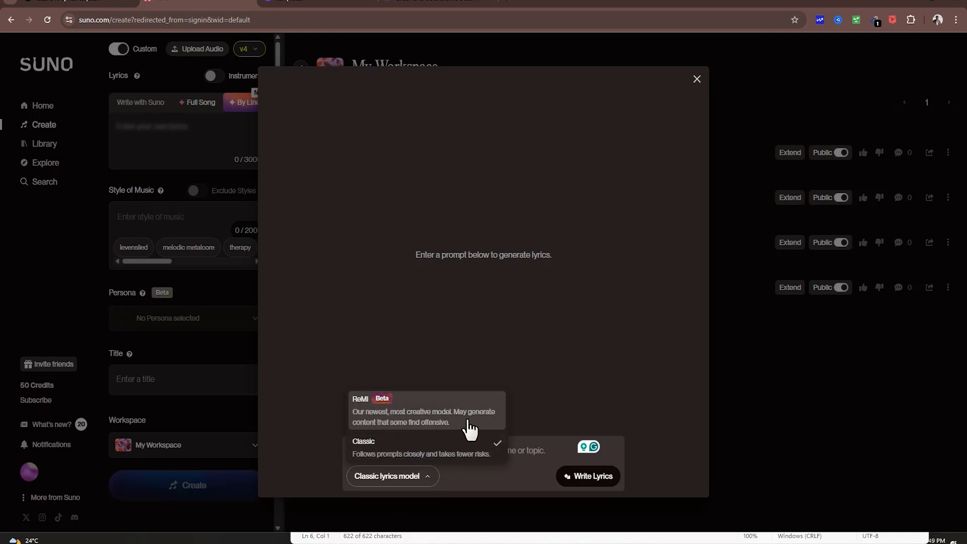
pyautogui.click(491, 475)
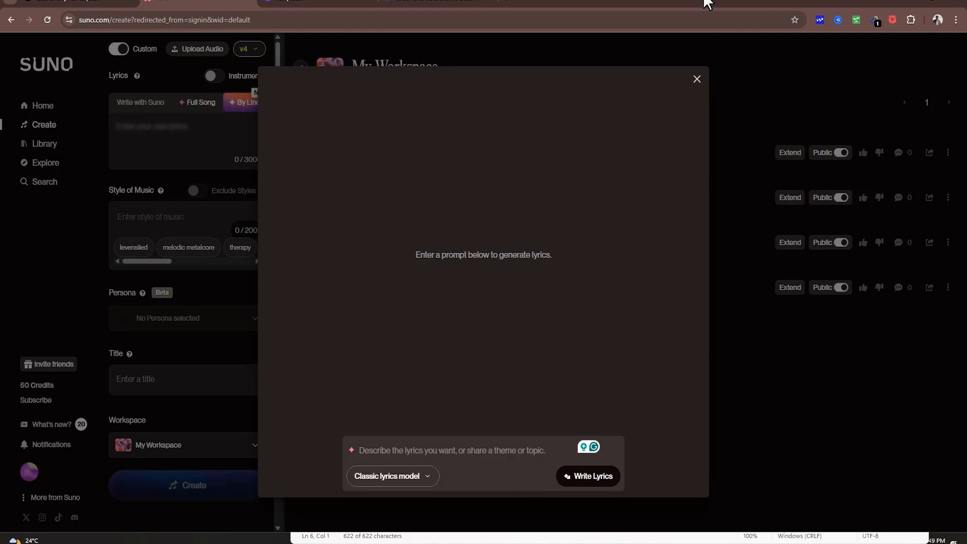
pyautogui.click(697, 79)
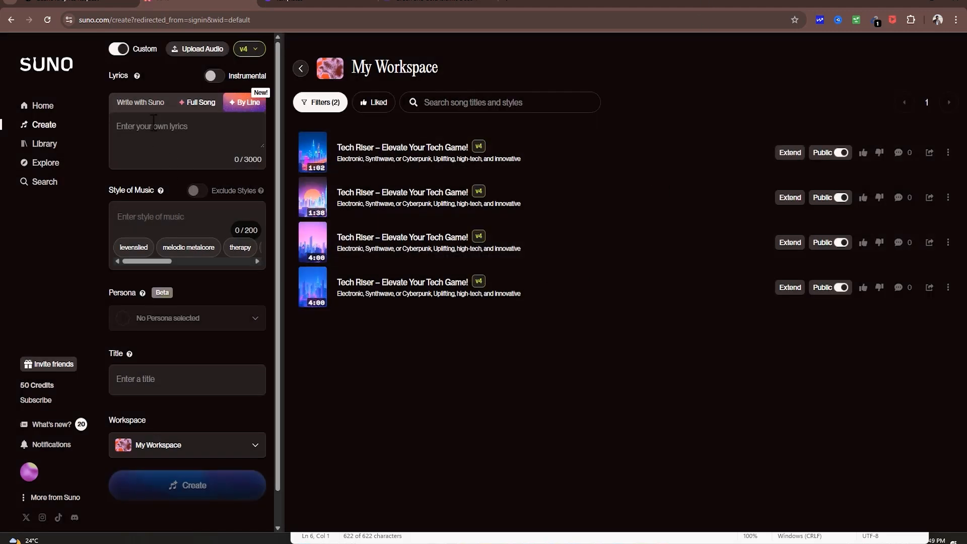
pyautogui.click(249, 114)
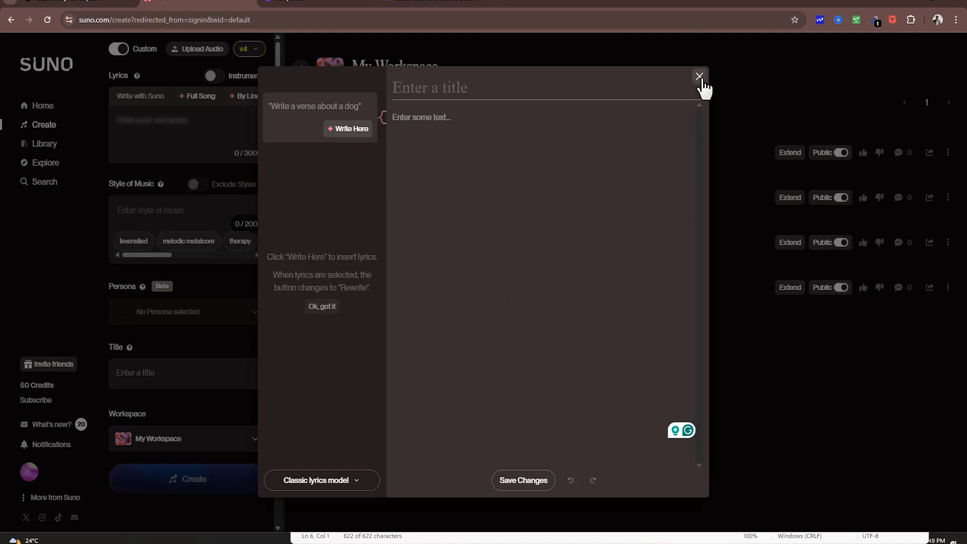
pyautogui.click(700, 76)
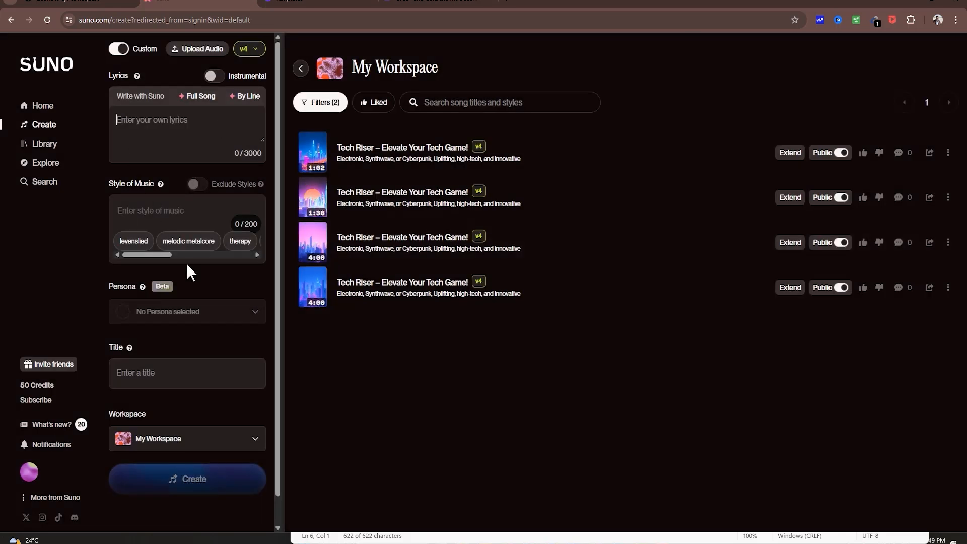
# Copy Song 1's lyrics from ChatGPT, from Verse 1 through the repeated chorus, and paste them as the custom lyrics in Suno
pyautogui.click(76, 3)
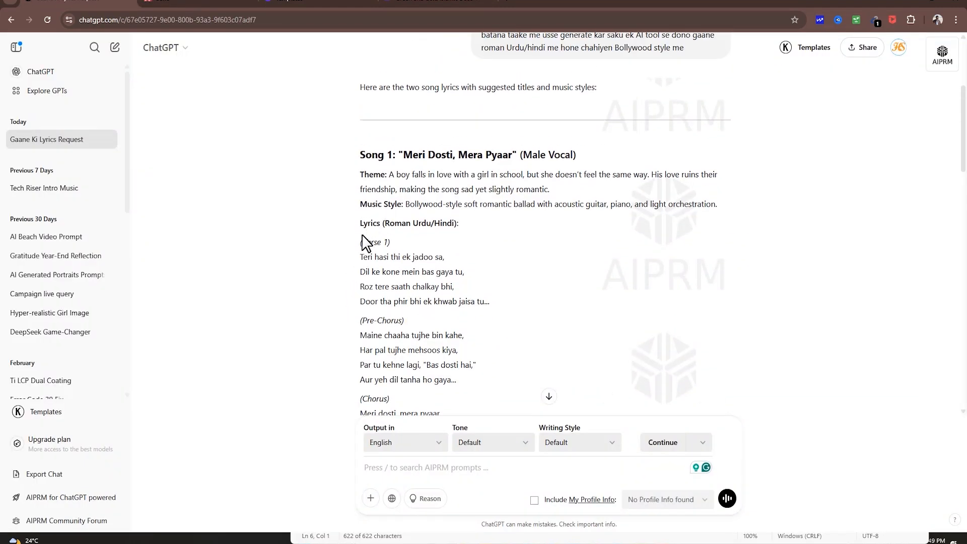
pyautogui.moveTo(364, 241); pyautogui.dragTo(486, 277)
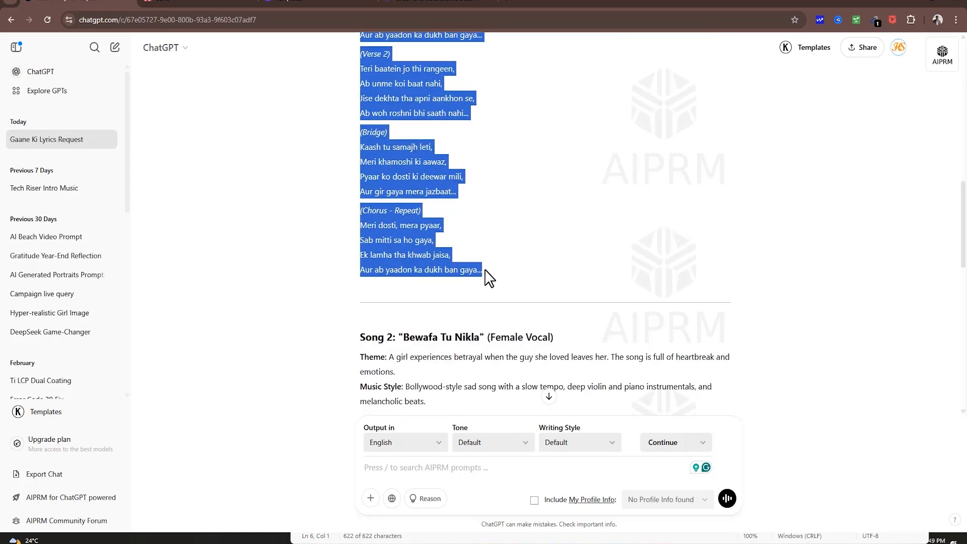
pyautogui.click(166, 2)
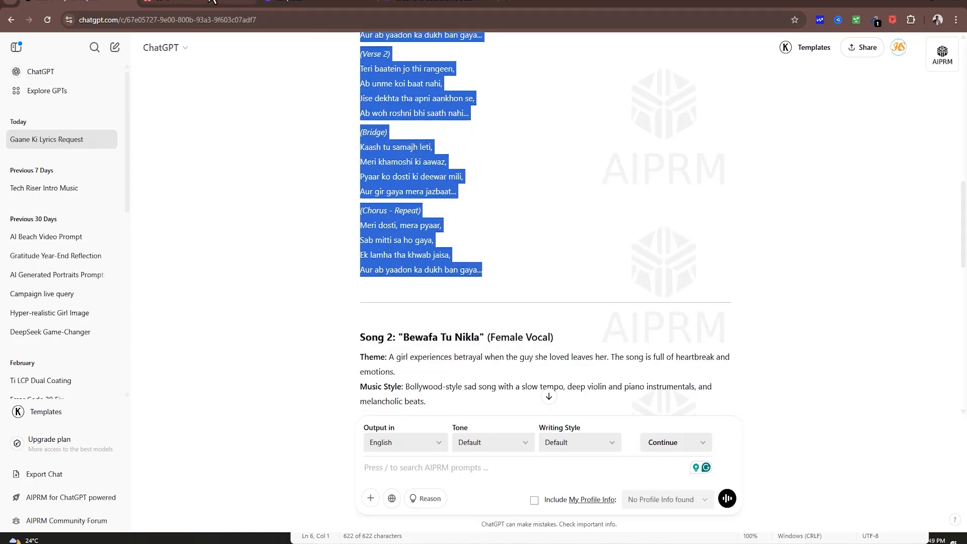
pyautogui.write('(Verse 1) Teri hasi thi ek jadoo sa, Dil ke kone mein bas gaya tu, Roz tere saath chalkay bhi, Door tha phir bhi ek khwab jaisa tu…  (Pre-Chorus) Maine chaaha tujhe bin kahe, Har pal tujhe mehsoos kiya, Par tu kehne lagi, "Bas dosti hai," Aur yeh dil tanha ho gaya…  (Chorus) Meri dosti, mera pyaar, Sab mitti sa ho gaya, Ek lamha tha khwab jaisa, Aur ab yaadon ka dukh ban gaya…  (Verse 2) Teri baatein jo thi rangeen, Ab unme koi baat nahi, Jise dekhta tha apni aankhon se, Ab woh roshni bhi saath nahi…  (Bridge) Kaash tu samajh leti, Meri khamoshi ki aawaz, Pyaar ko dosti ki deewar mili, Aur gir gaya mera jazbaat…  (Chorus - Repeat) Meri dosti, mera pyaar, Sab mitti sa ho gaya, Ek lamha tha khwab jaisa, Aur ab yaadon ka dukh ban gaya…')
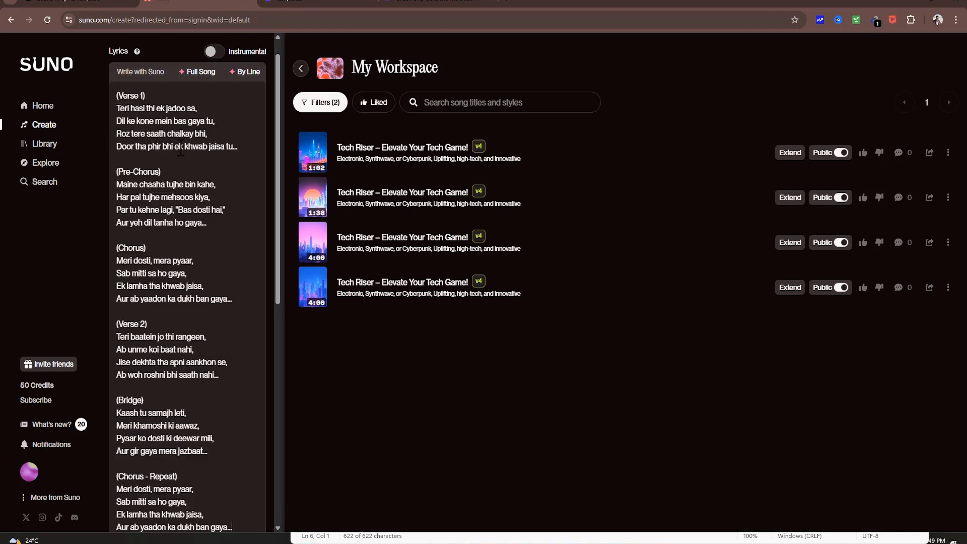
pyautogui.scroll(1, 200, 233)
pyautogui.scroll(-3, 254, 252)
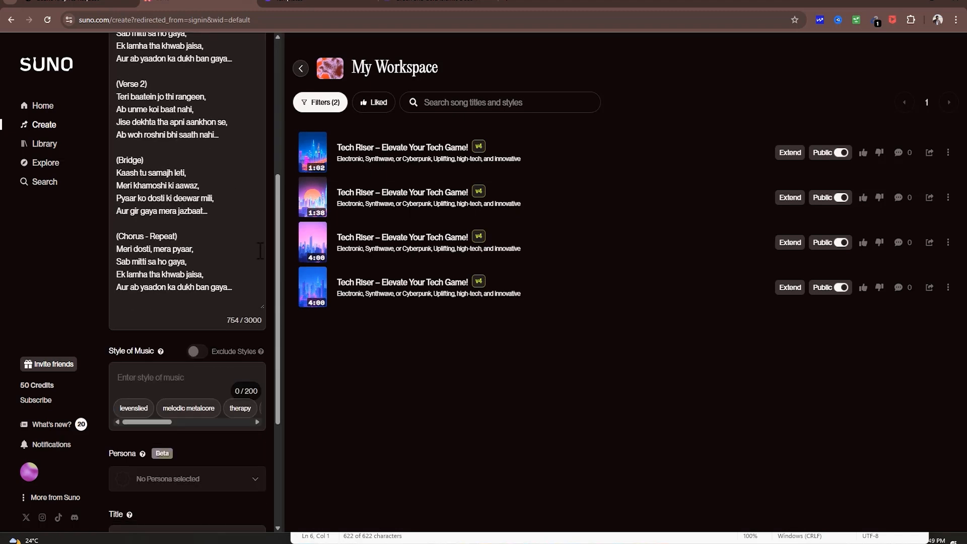
pyautogui.scroll(3, 254, 252)
pyautogui.scroll(-6, 244, 262)
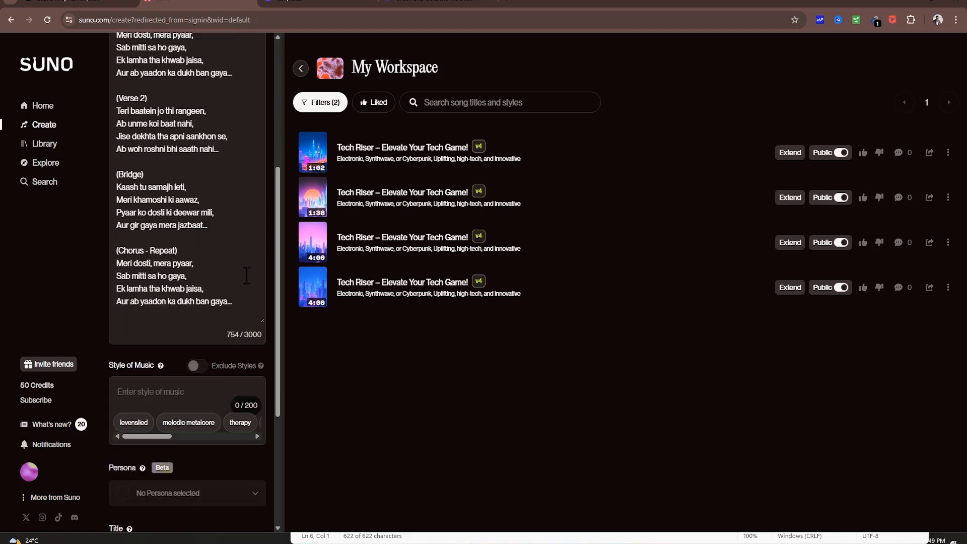
# Copy Song 1's music style, "Bollywood-style soft romantic ballad with acoustic guitar, piano, and light orchestration.", from ChatGPT into Suno's Style of Music
pyautogui.click(75, 3)
pyautogui.scroll(3, 459, 243)
pyautogui.scroll(3, 459, 244)
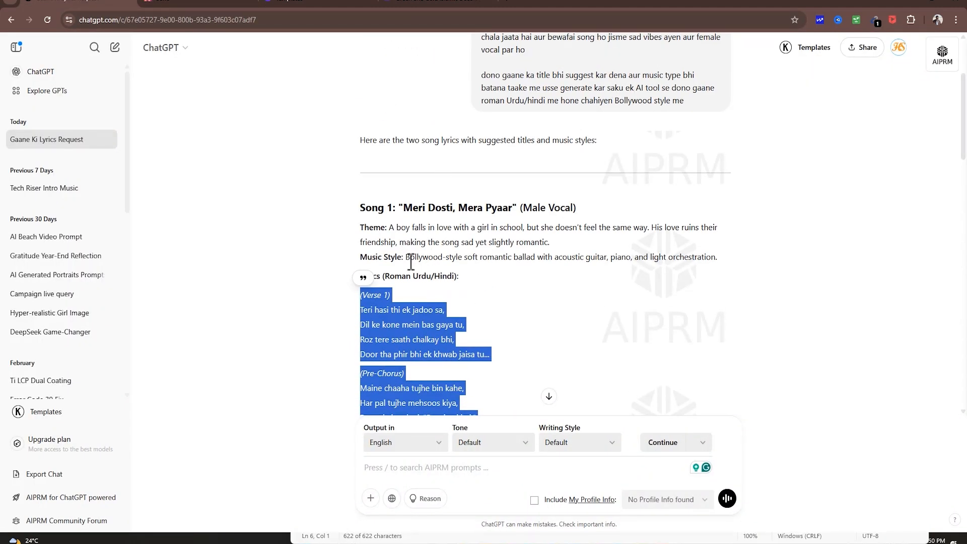
pyautogui.moveTo(409, 257); pyautogui.dragTo(740, 273)
pyautogui.hotkey('ctrl', 'c')
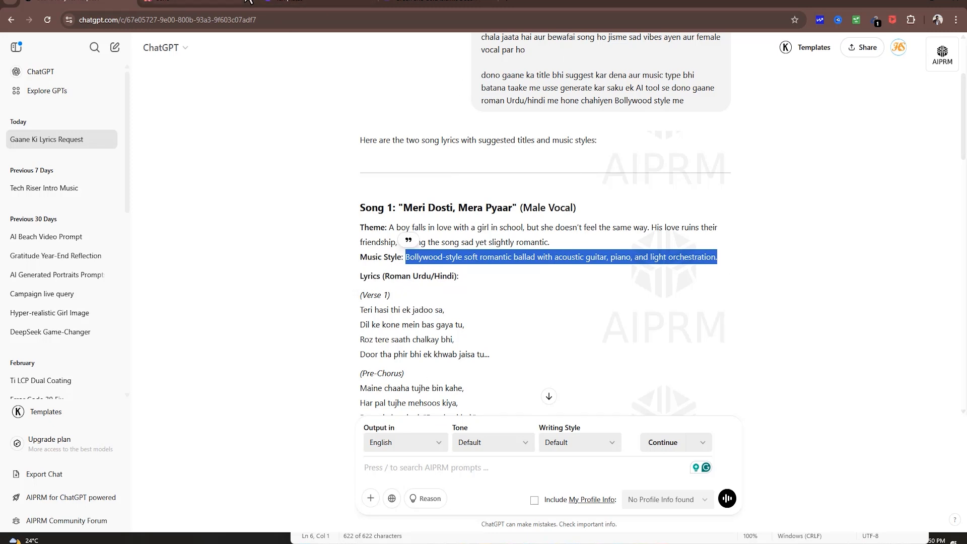
pyautogui.click(212, 3)
pyautogui.click(174, 280)
pyautogui.hotkey('ctrl', 'v')
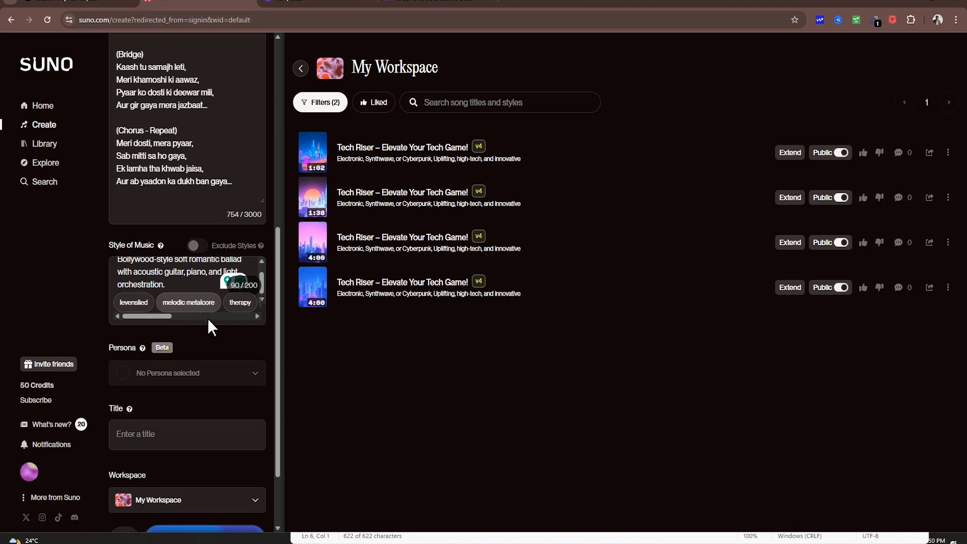
pyautogui.moveTo(171, 315); pyautogui.dragTo(258, 315)
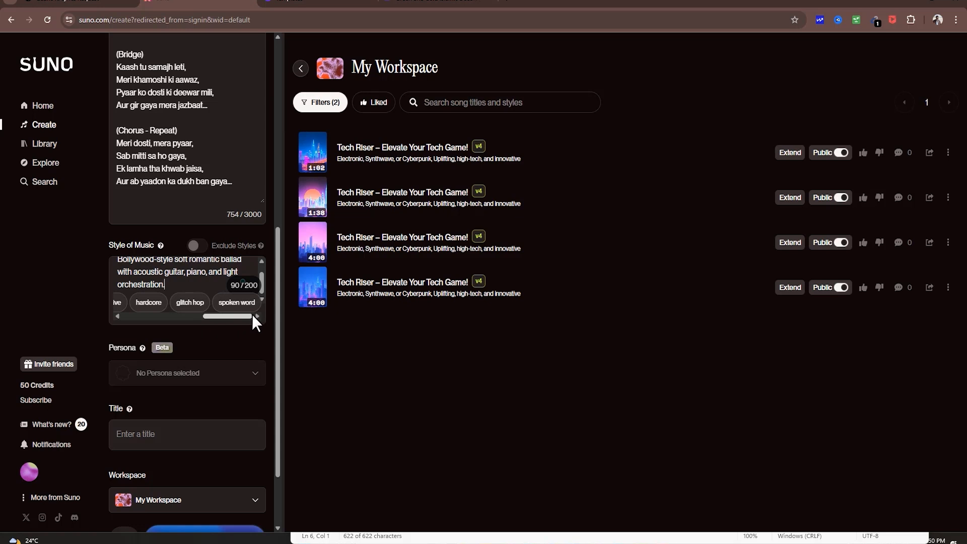
# Copy the title "Meri Dosti, Mera Pyaar" from ChatGPT and paste it as the song's title in Suno
pyautogui.scroll(1, 164, 375)
pyautogui.scroll(-3, 151, 375)
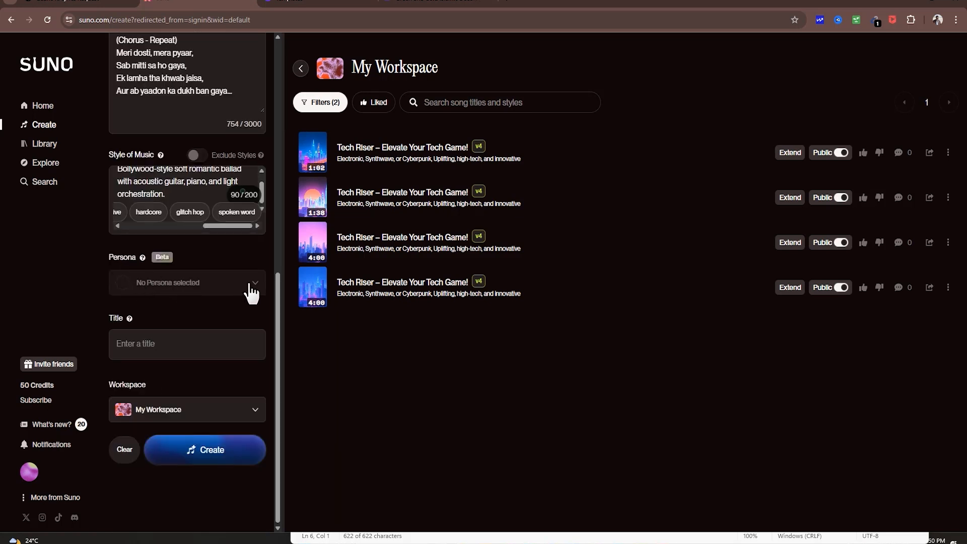
pyautogui.click(195, 341)
pyautogui.click(75, 2)
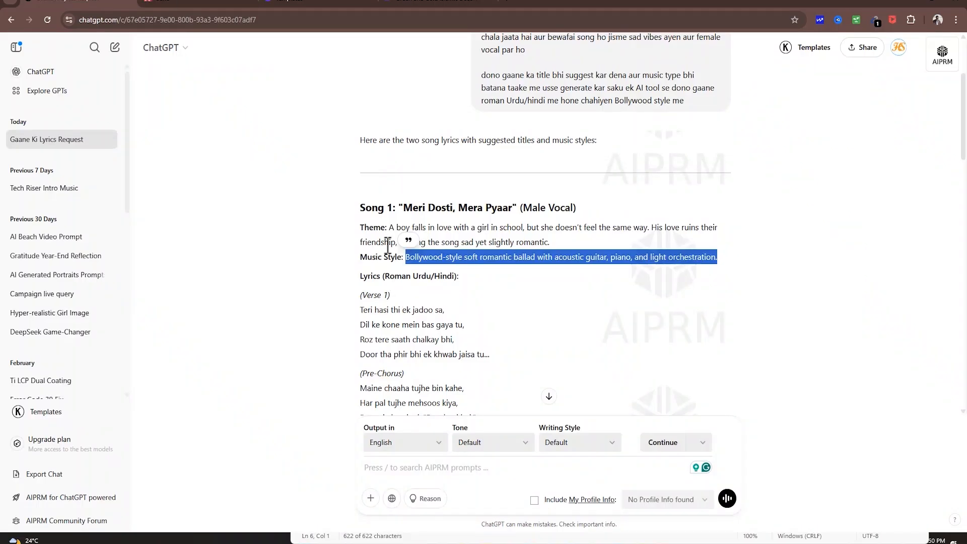
pyautogui.moveTo(404, 208); pyautogui.dragTo(512, 208)
pyautogui.hotkey('ctrl', 'c')
pyautogui.click(76, 2)
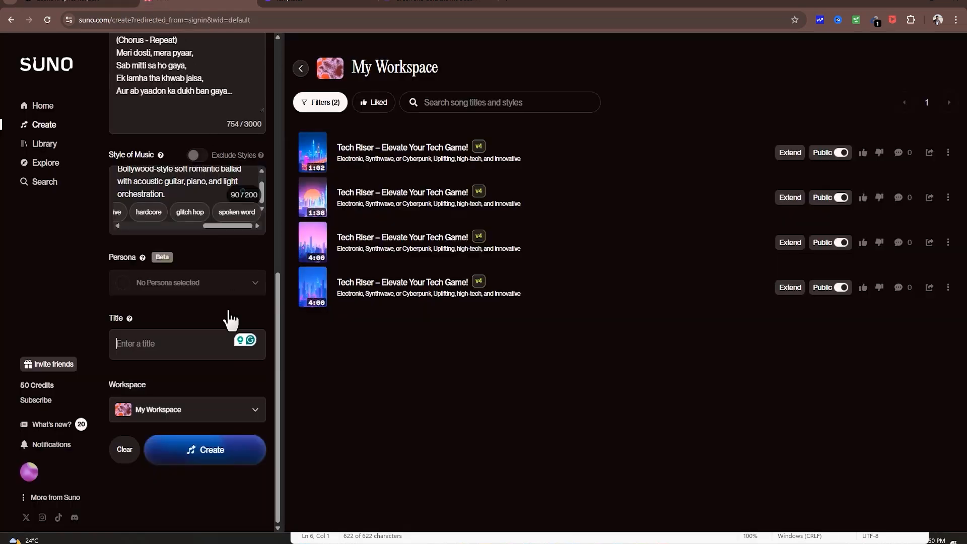
pyautogui.hotkey('ctrl', 'v')
# Append "Male vocal" to the end of the song's music style description
pyautogui.click(200, 194)
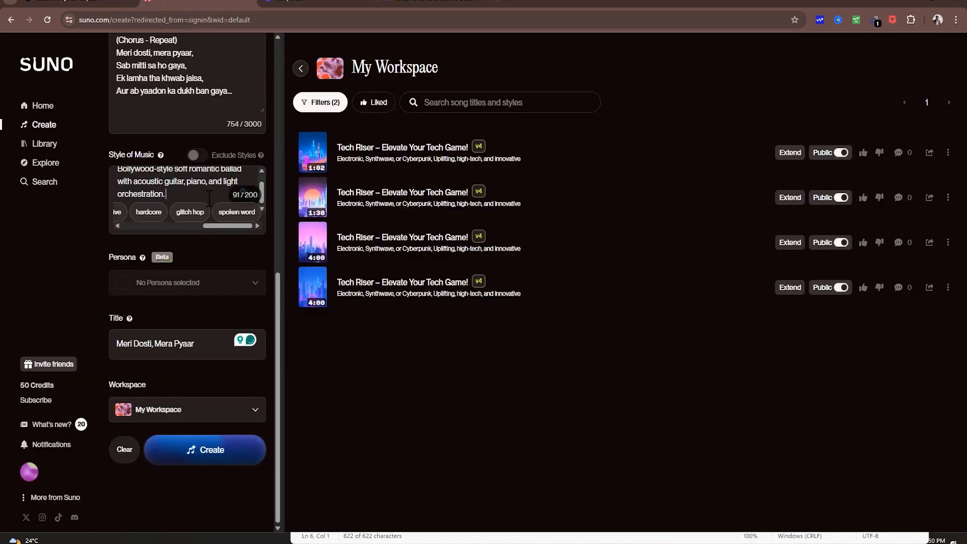
pyautogui.write('Male voa')
pyautogui.scroll(5, 215, 199)
pyautogui.moveTo(279, 274); pyautogui.dragTo(260, 361)
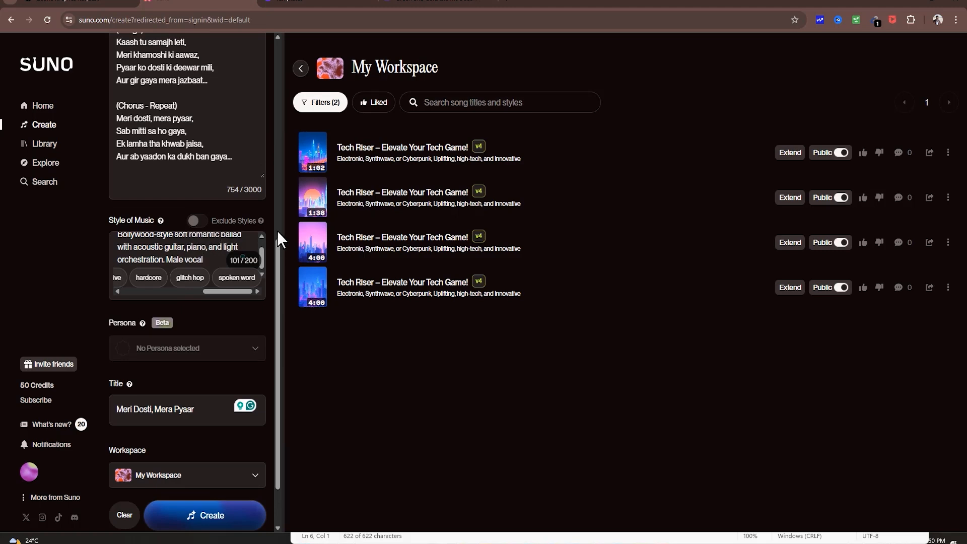
pyautogui.moveTo(277, 231); pyautogui.dragTo(282, 190)
# Highlight Song 1's theme description in ChatGPT to review it, and return to the Suno song form
pyautogui.click(69, 1)
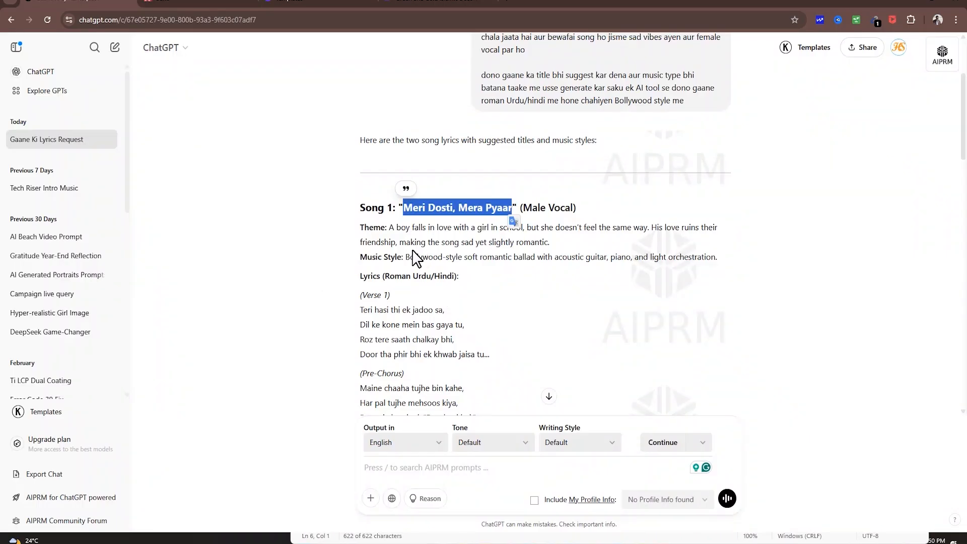
pyautogui.moveTo(390, 227); pyautogui.dragTo(568, 242)
pyautogui.click(572, 244)
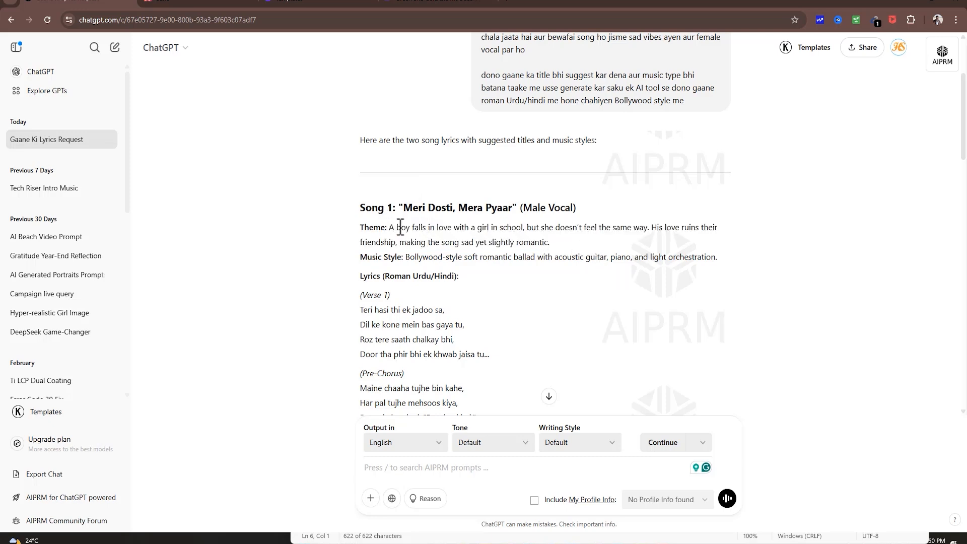
pyautogui.moveTo(391, 228); pyautogui.dragTo(603, 249)
pyautogui.hotkey('ctrl', 'Tab')
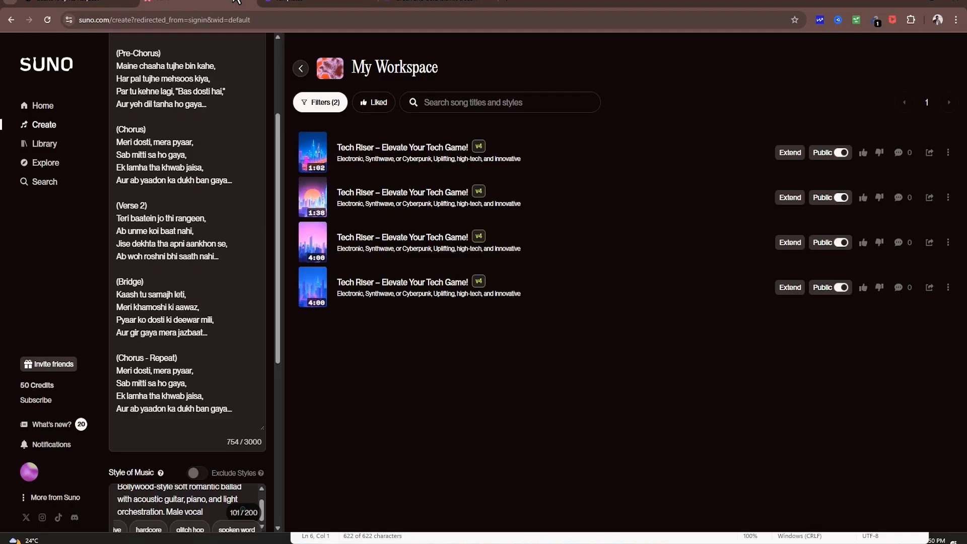
# Review the completed song form and generate "Meri Dosti, Mera Pyaar" in My Workspace
pyautogui.scroll(3, 274, 52)
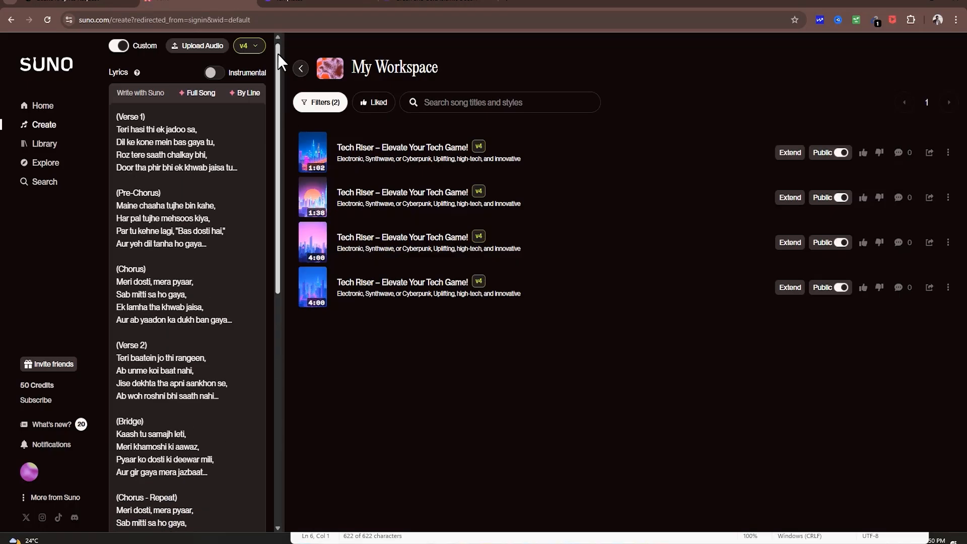
pyautogui.moveTo(277, 173); pyautogui.dragTo(300, 442)
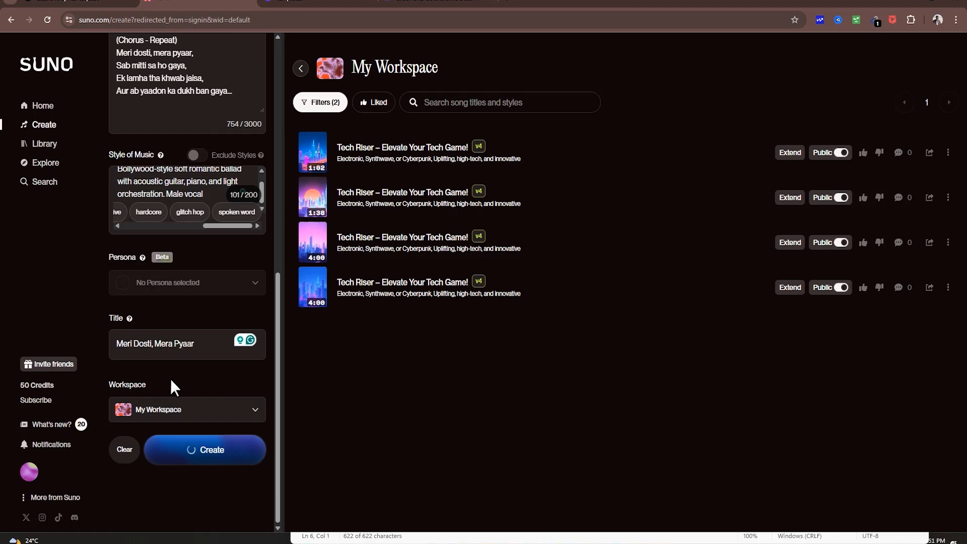
pyautogui.scroll(3, 171, 379)
pyautogui.scroll(-3, 170, 379)
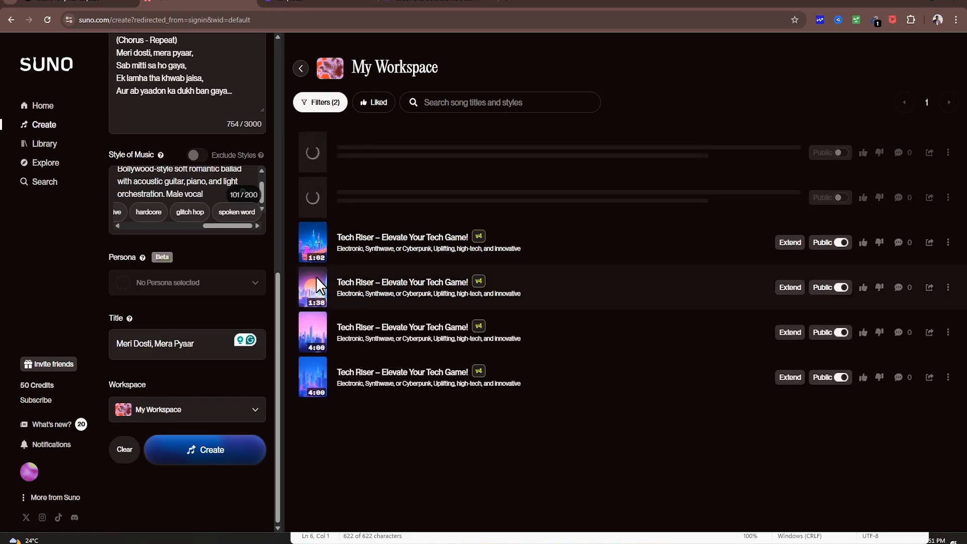
pyautogui.scroll(4, 194, 365)
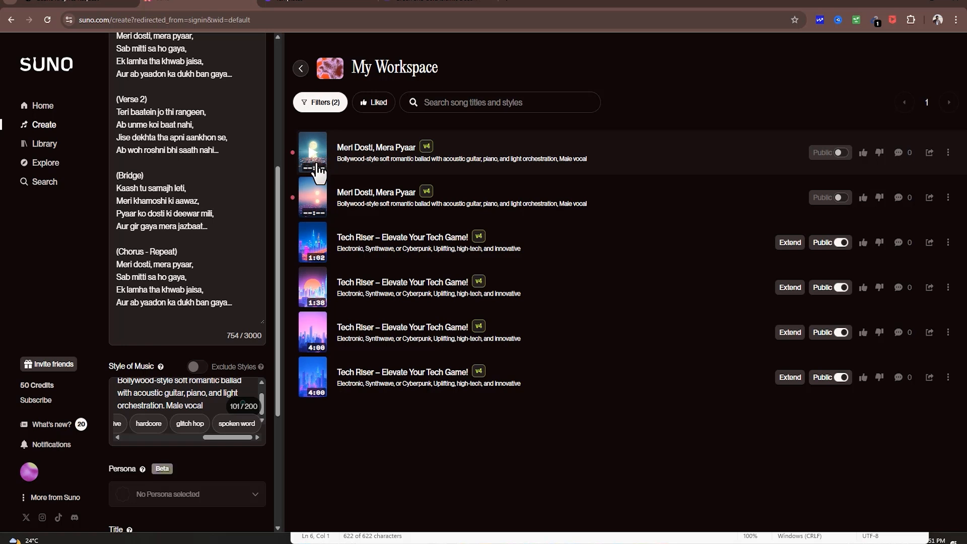
# Listen to both generated versions of "Meri Dosti, Mera Pyaar" and pause the second one
pyautogui.click(311, 158)
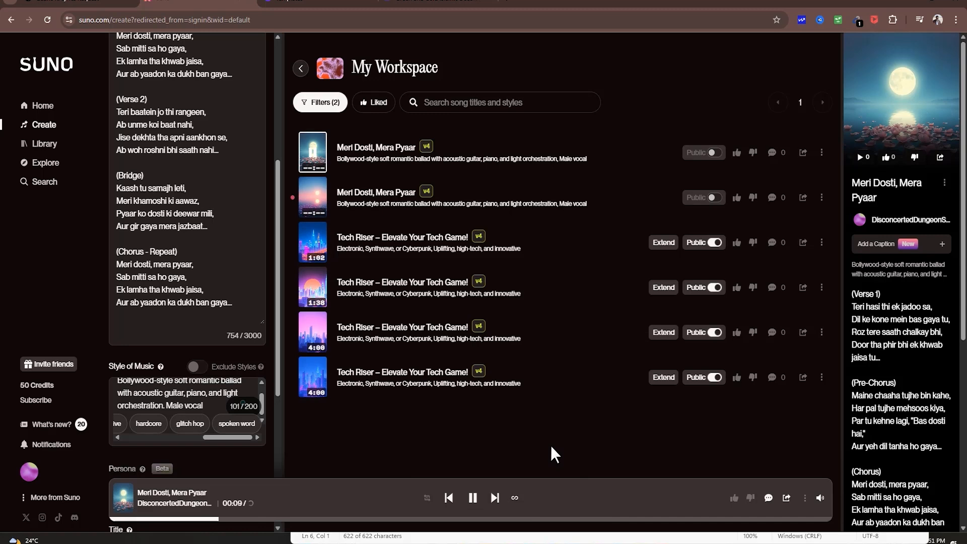
pyautogui.scroll(5, 280, 61)
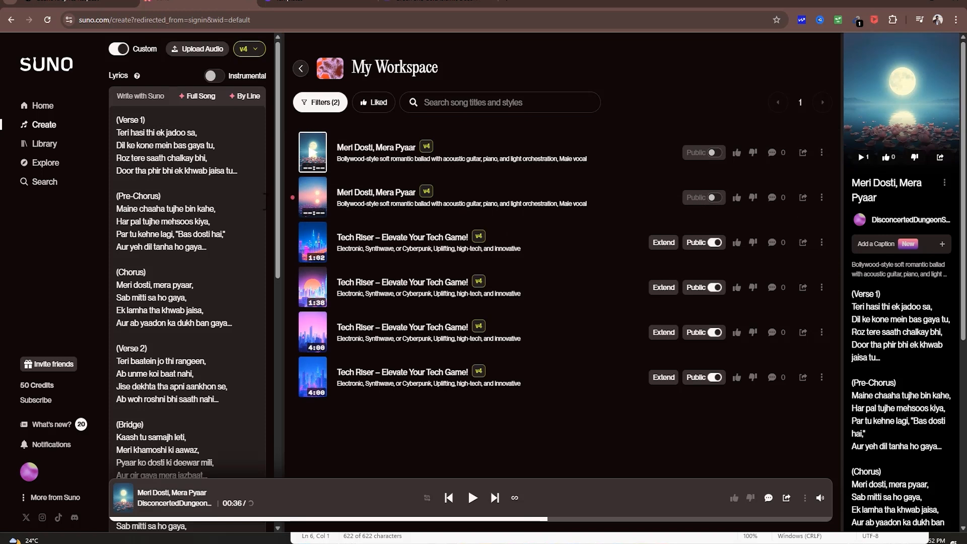
pyautogui.click(314, 202)
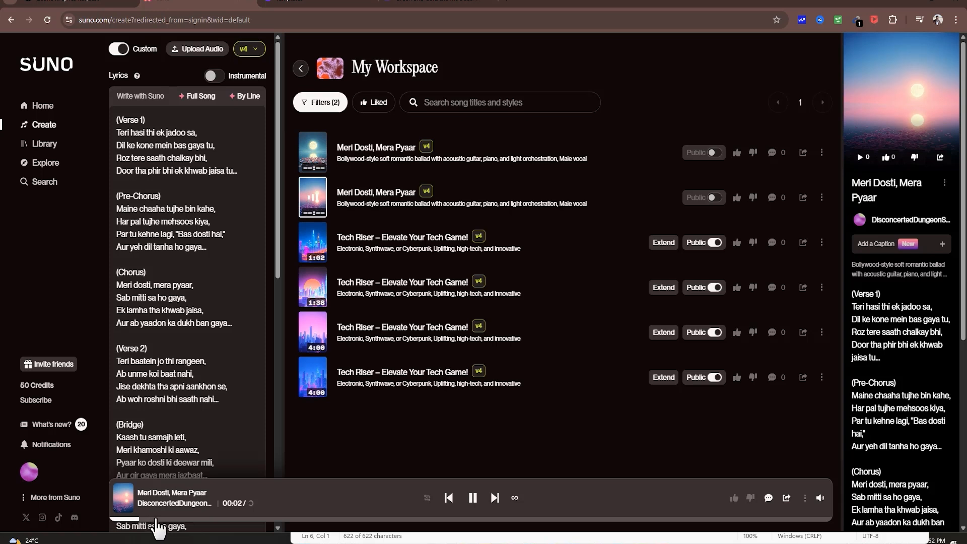
pyautogui.moveTo(165, 520); pyautogui.dragTo(366, 519)
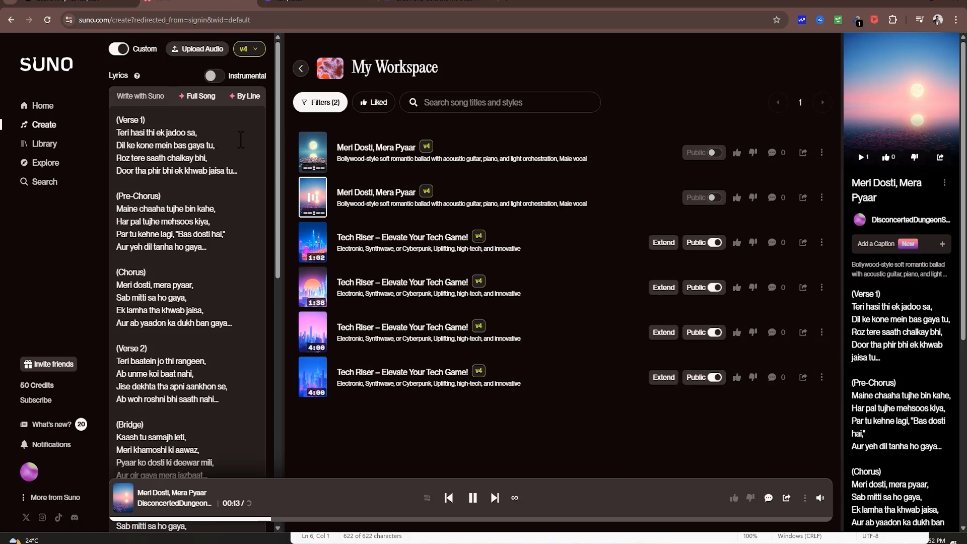
pyautogui.moveTo(277, 124); pyautogui.dragTo(264, 60)
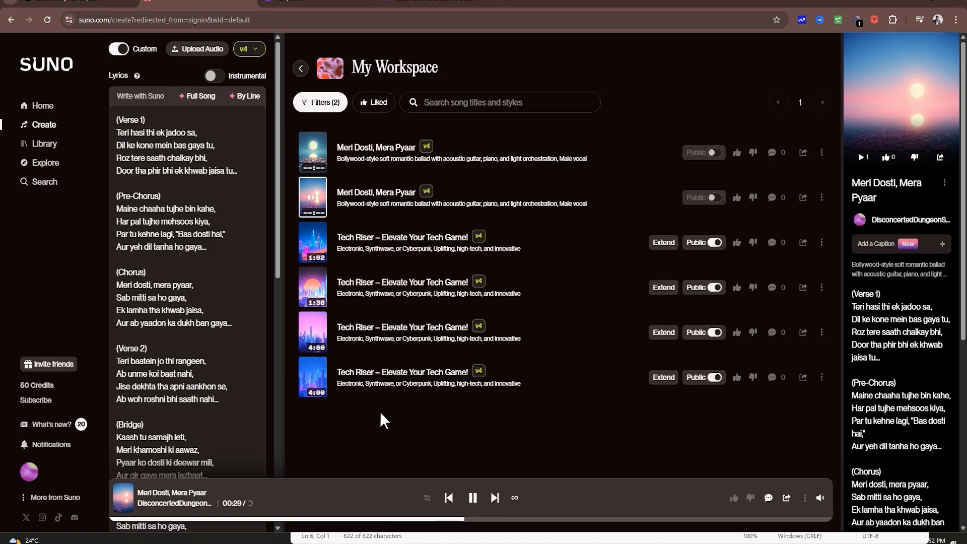
pyautogui.click(472, 498)
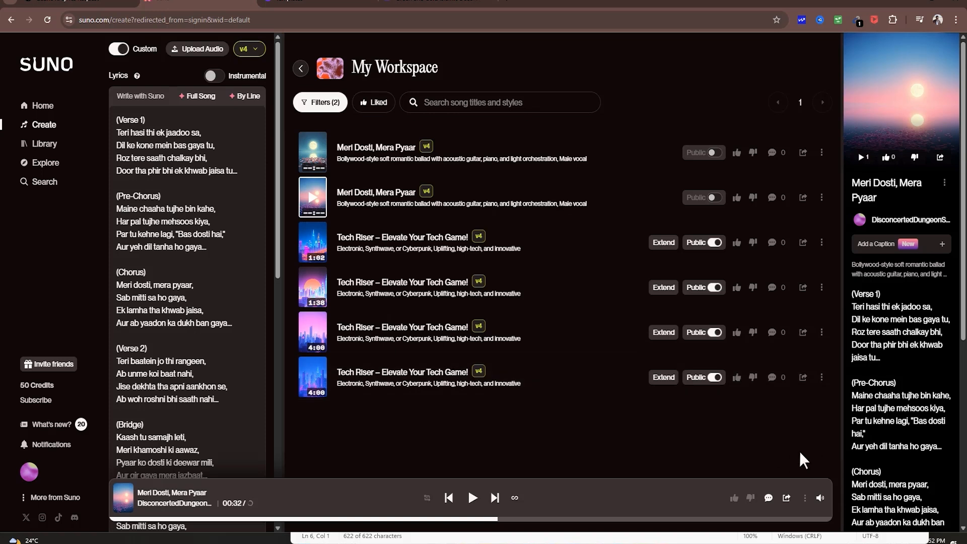
# Download the second version of "Meri Dosti, Mera Pyaar" as MP3 audio
pyautogui.click(804, 498)
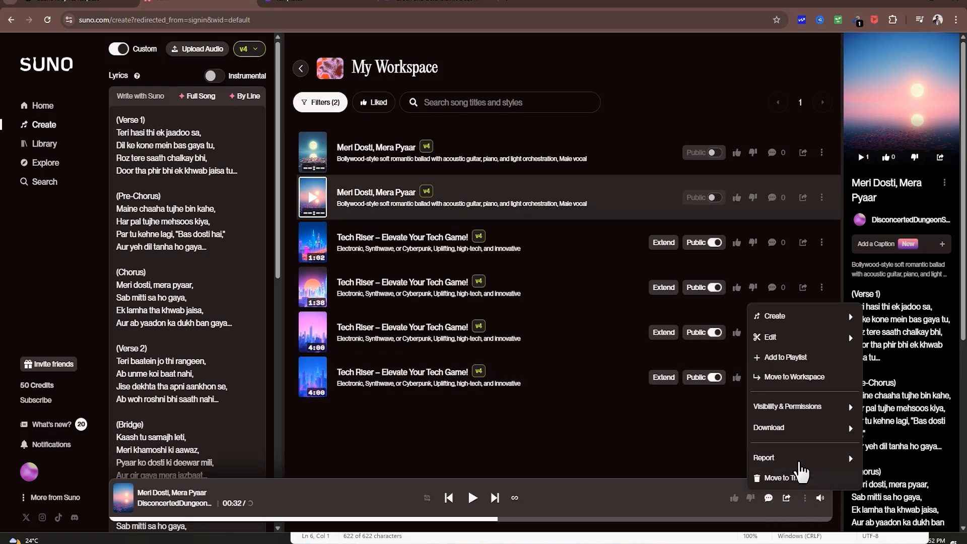
pyautogui.moveTo(801, 428)
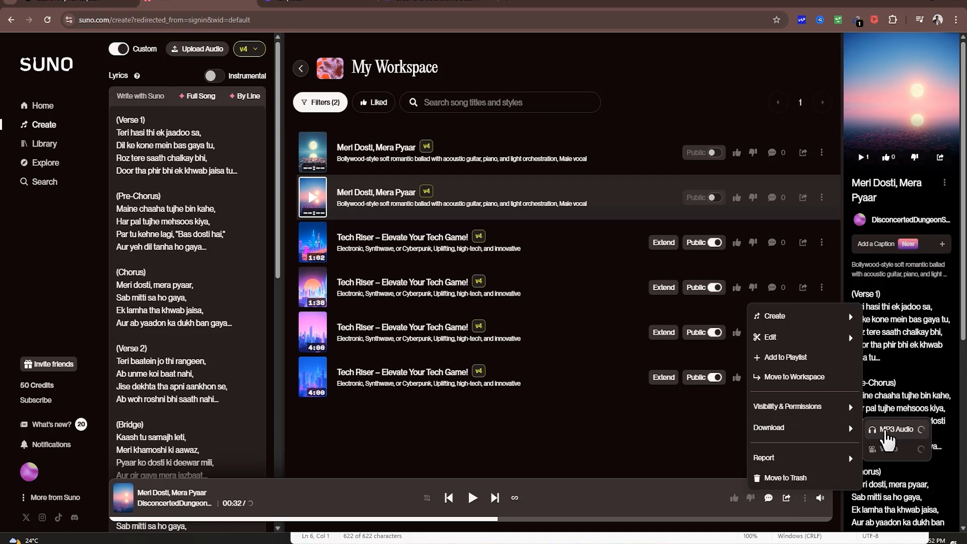
pyautogui.click(888, 433)
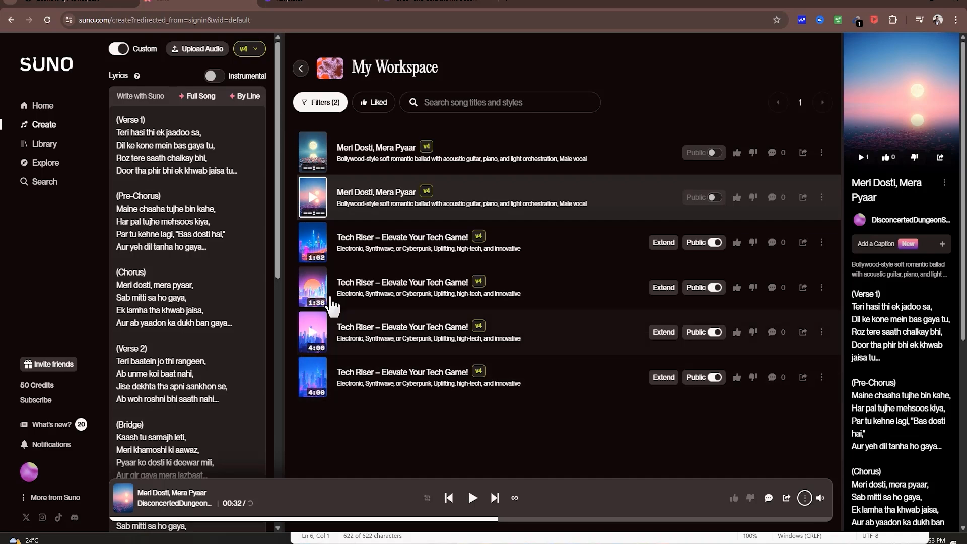
# Switch to ChatGPT and copy the full lyrics of Song 2, "Bewafa Tu Nikla", from Verse 1 through the repeated chorus
pyautogui.click(74, 2)
pyautogui.scroll(-8, 461, 335)
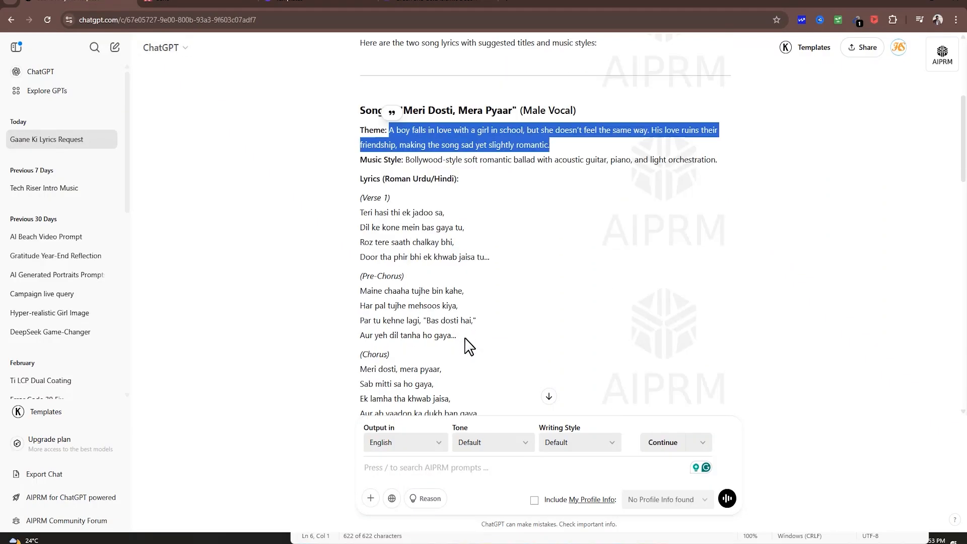
pyautogui.scroll(-5, 469, 347)
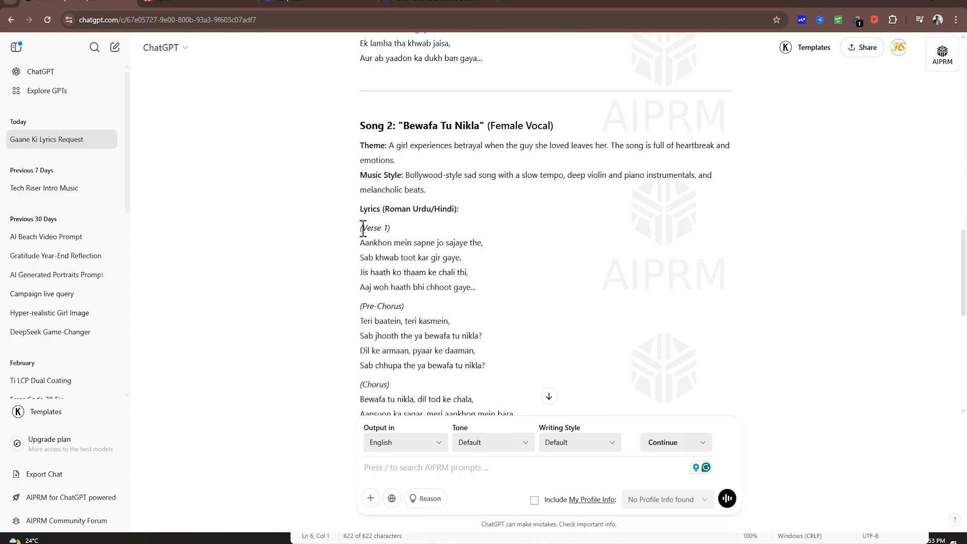
pyautogui.moveTo(373, 232); pyautogui.dragTo(535, 326)
pyautogui.hotkey('ctrl', 'c')
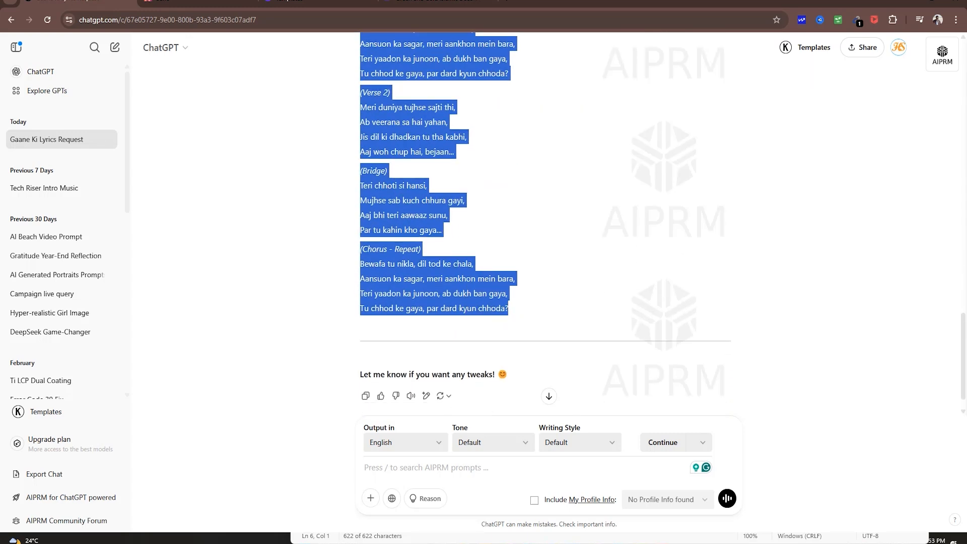
# Return to Suno and replace the previous song's lyrics with the copied "Bewafa Tu Nikla" lyrics
pyautogui.click(197, 2)
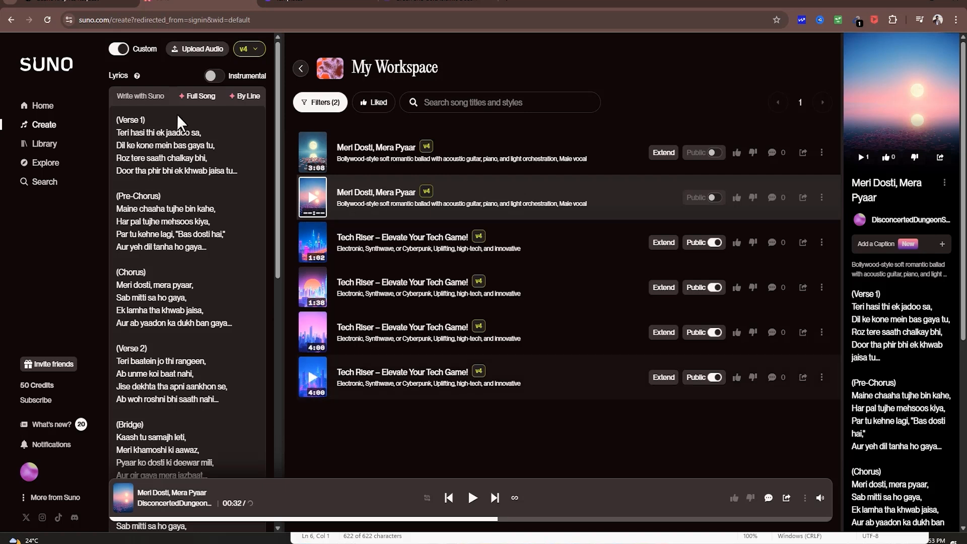
pyautogui.click(235, 195)
pyautogui.hotkey('ctrl', 'a')
pyautogui.hotkey('ctrl', 'v')
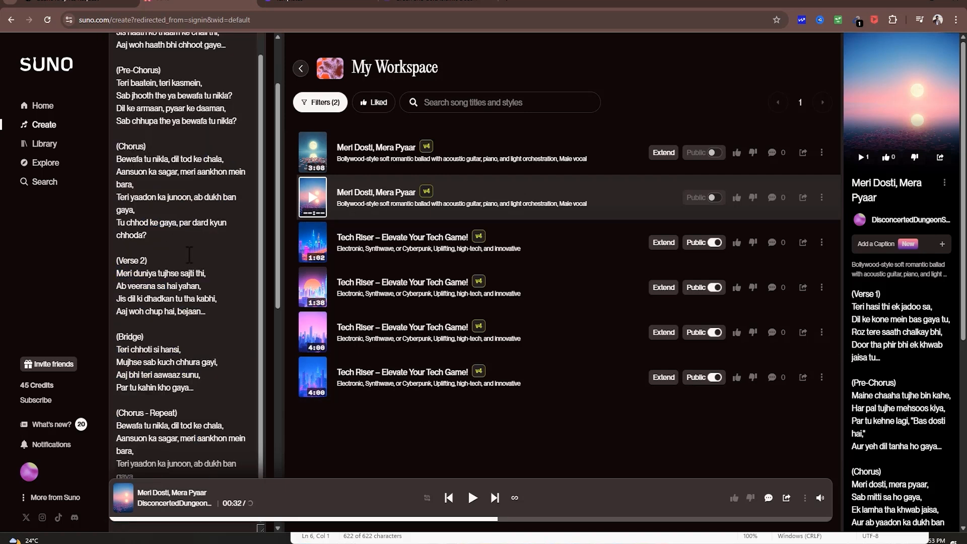
pyautogui.scroll(5, 188, 254)
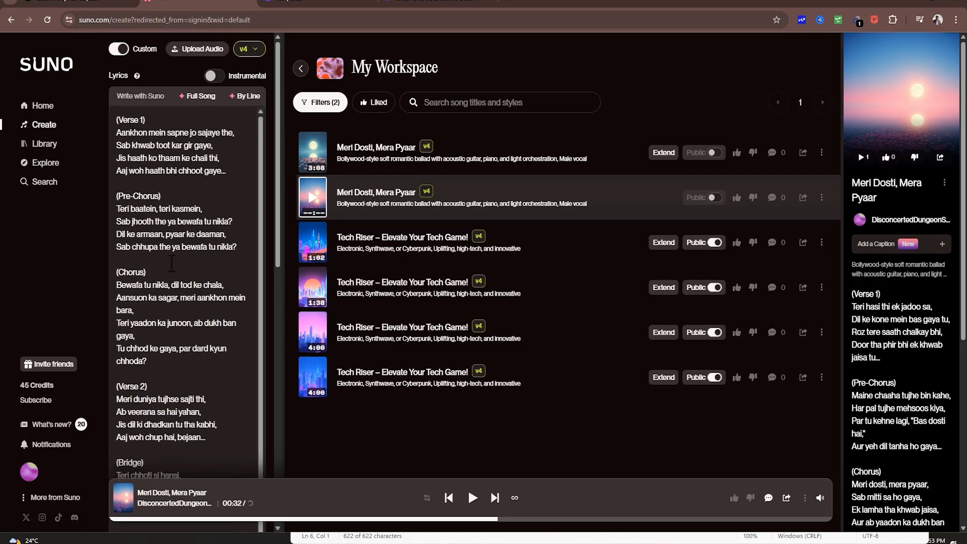
# Copy Song 2's music style description from ChatGPT and return to Suno's Style of Music field
pyautogui.moveTo(278, 131); pyautogui.dragTo(276, 309)
pyautogui.click(103, 5)
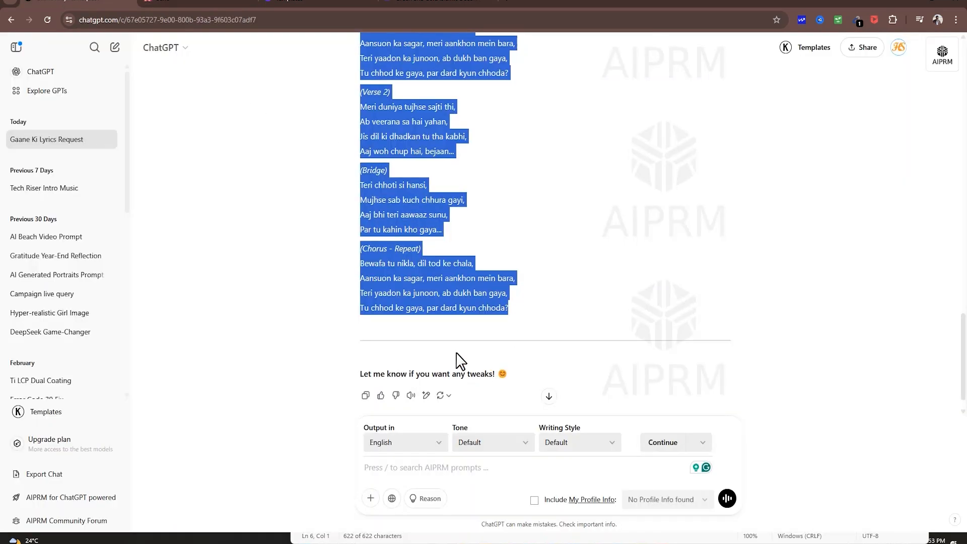
pyautogui.scroll(7, 429, 315)
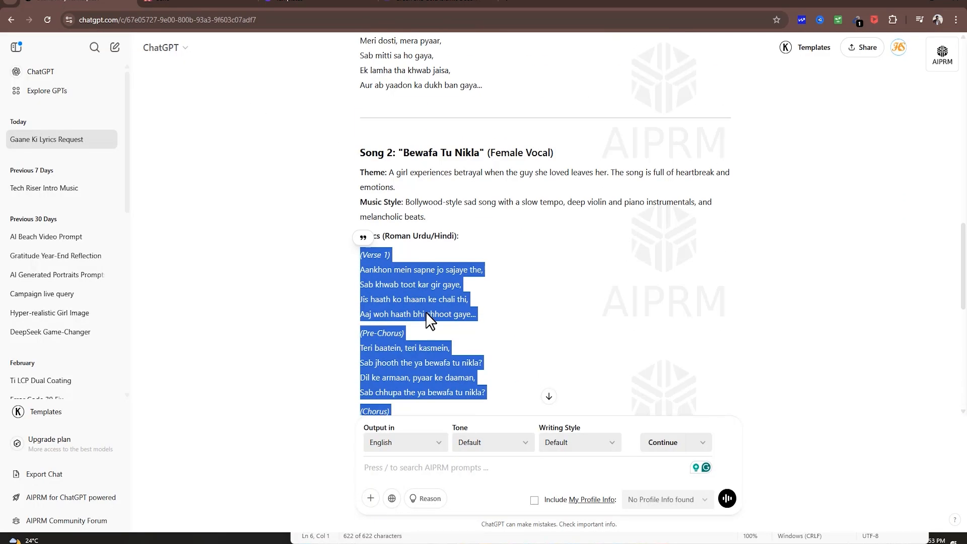
pyautogui.moveTo(407, 202); pyautogui.dragTo(576, 231)
pyautogui.click(197, 3)
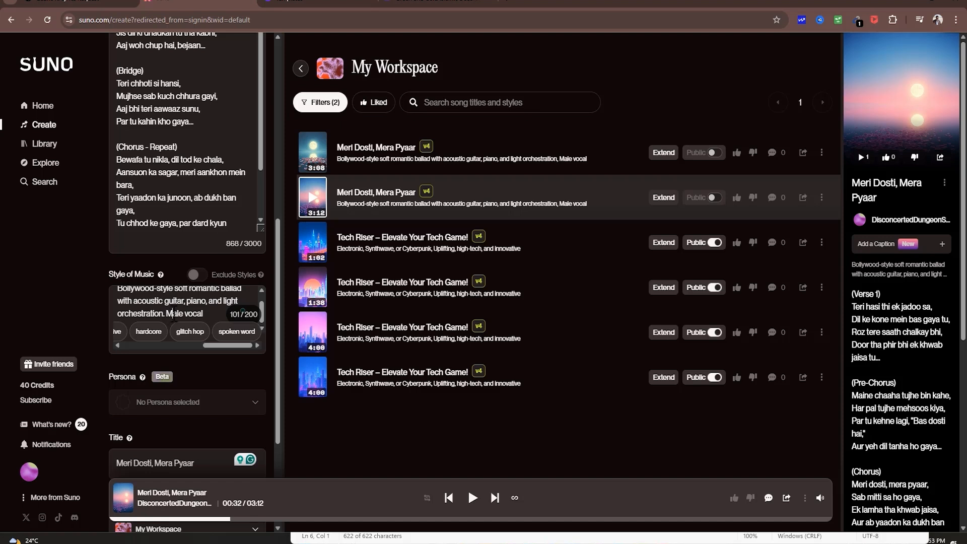
# Set the music style to "Bollywood-style sad song with a slow tempo, deep violin and piano instrumentals, and melancholic beats. Female vocal"
pyautogui.moveTo(173, 316); pyautogui.dragTo(100, 285)
pyautogui.write('Bollywood-style sad song with a slow tempo, deep violin and piano instrumentals, and melancholic beats.')
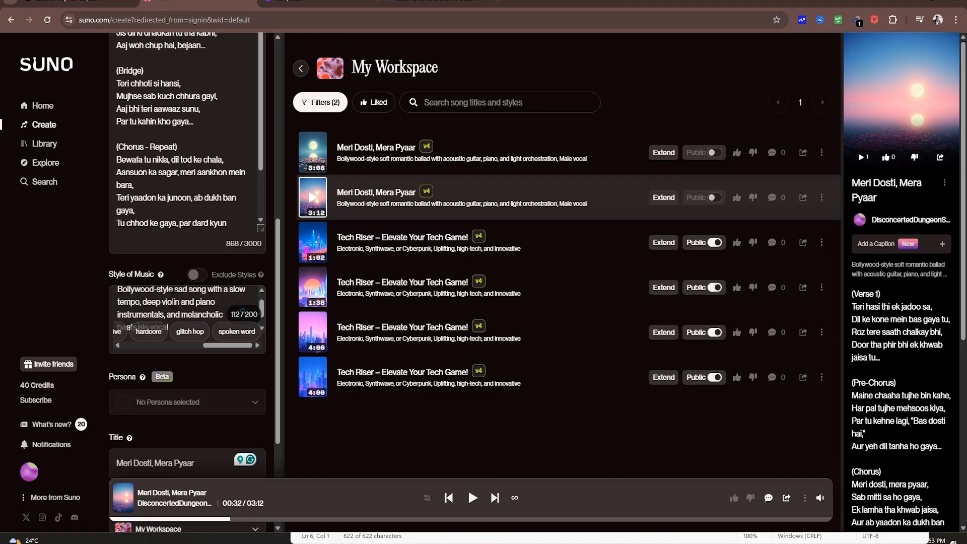
pyautogui.scroll(-1, 171, 303)
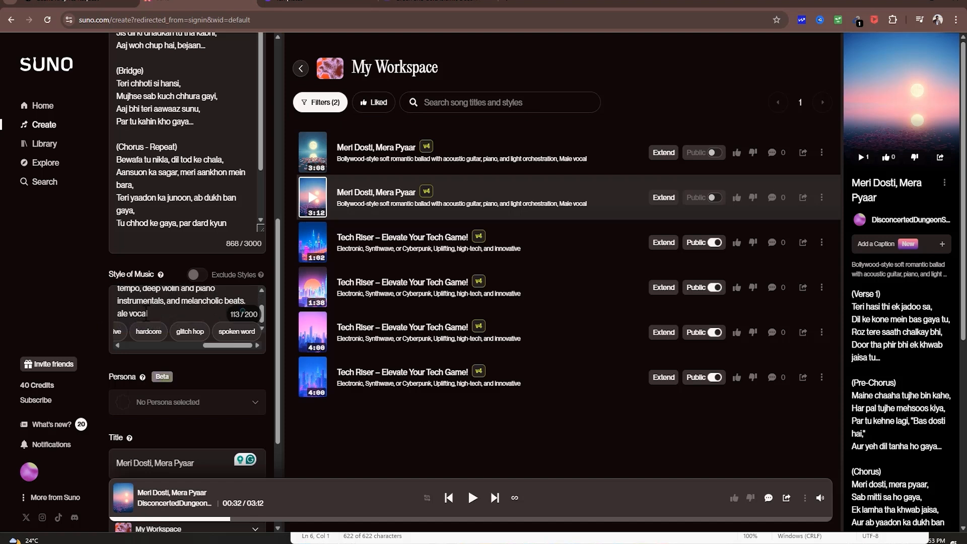
pyautogui.write('Fem')
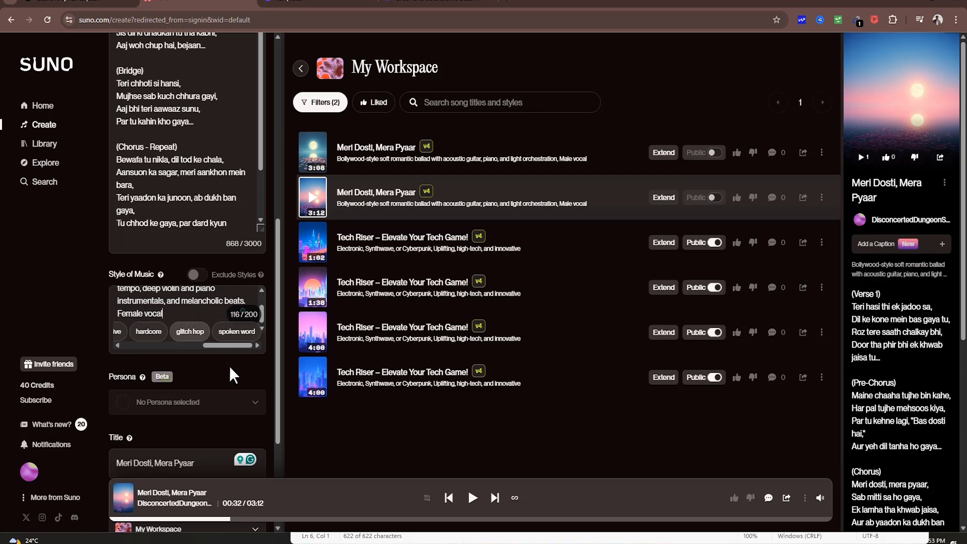
# Copy the title "Bewafa Tu Nikla" from Song 2's heading in ChatGPT and return to the Suno song form
pyautogui.scroll(-4, 276, 316)
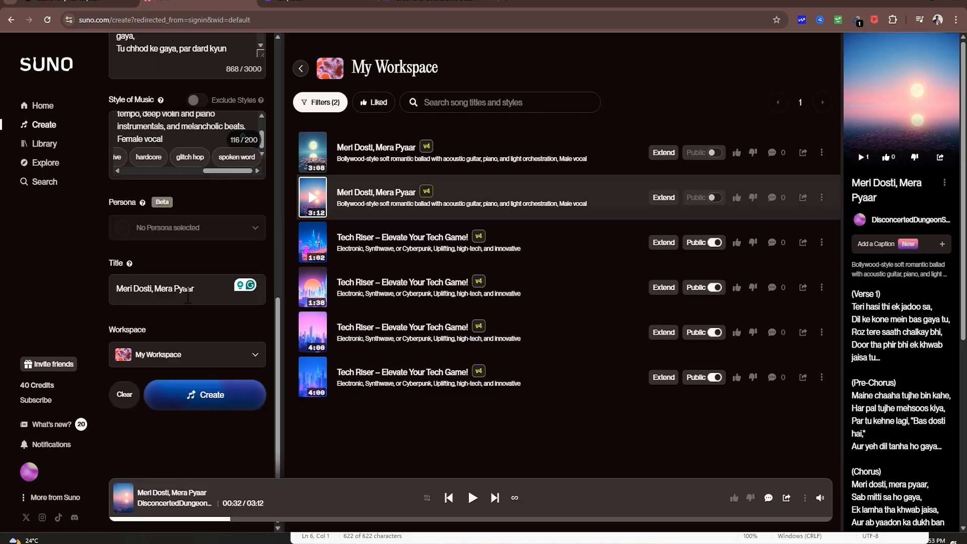
pyautogui.click(75, 3)
pyautogui.scroll(-1, 481, 276)
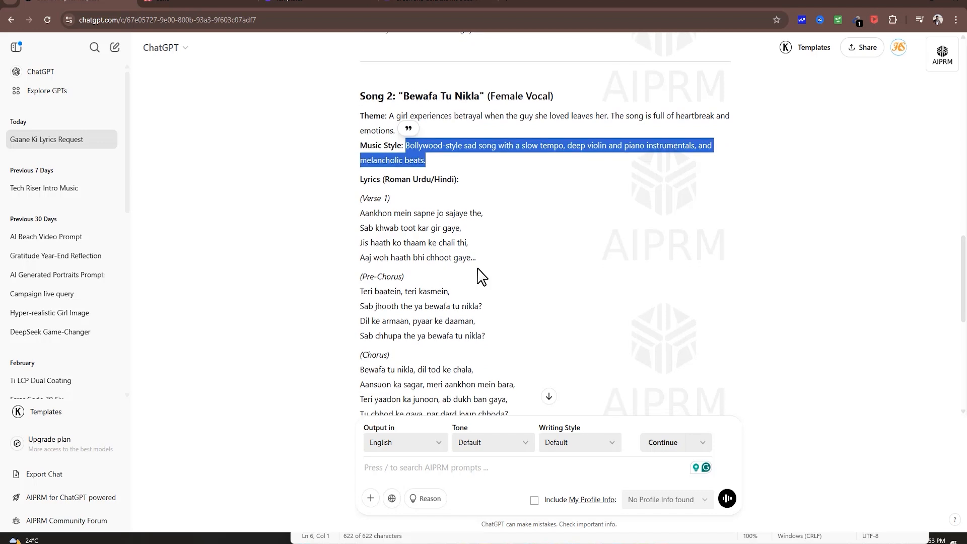
pyautogui.scroll(1, 480, 275)
pyautogui.moveTo(481, 152); pyautogui.dragTo(397, 142)
pyautogui.hotkey('ctrl', 'c')
pyautogui.click(196, 3)
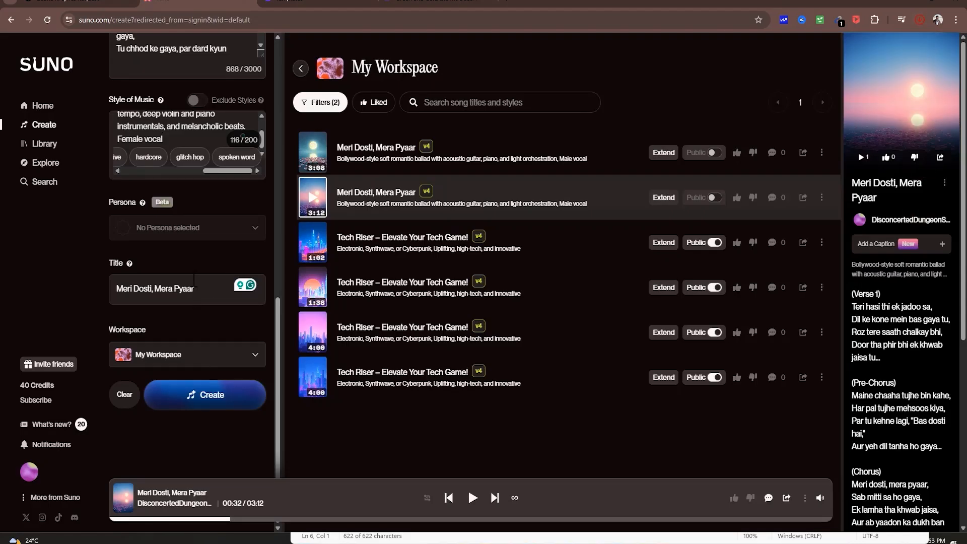
# Replace the song title with "Bewafa Tu Nikla" and generate the song in My Workspace
pyautogui.tripleClick(194, 285)
pyautogui.hotkey('ctrl', 'v')
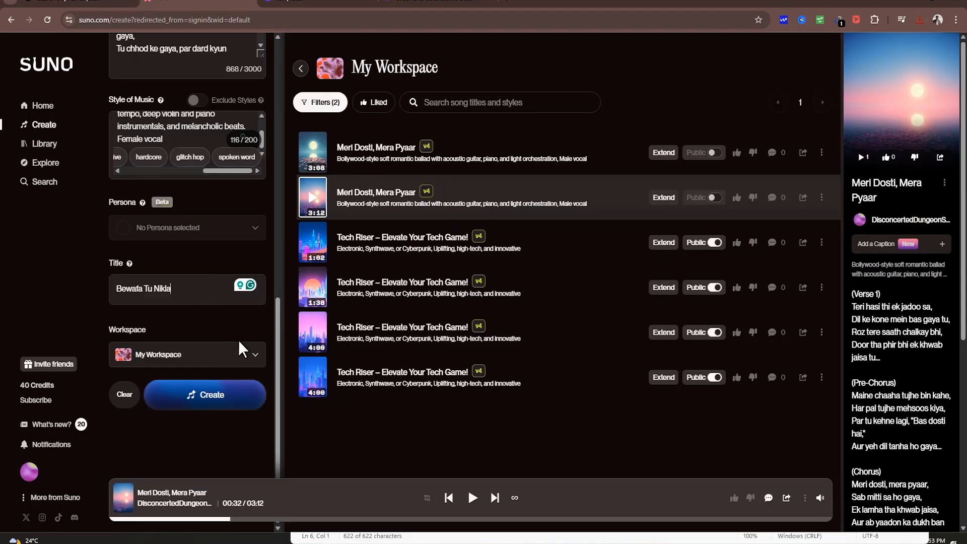
pyautogui.click(237, 404)
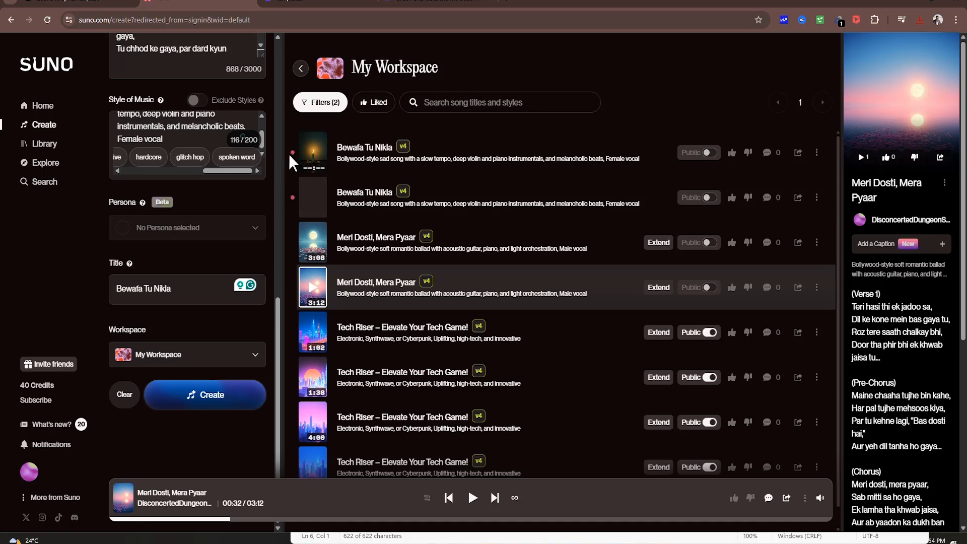
# Play the first generated version of "Bewafa Tu Nikla" and raise the system volume to hear it
pyautogui.scroll(10, 280, 146)
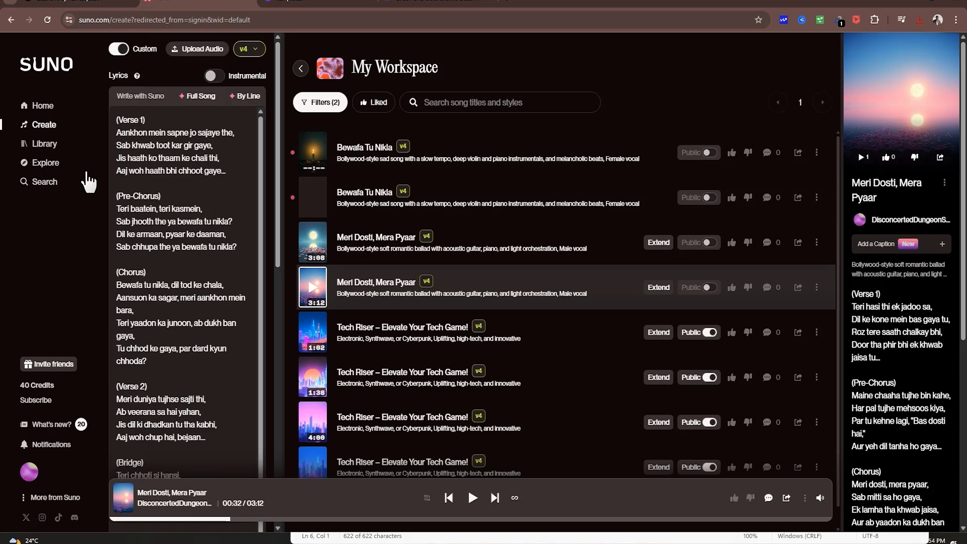
pyautogui.click(312, 153)
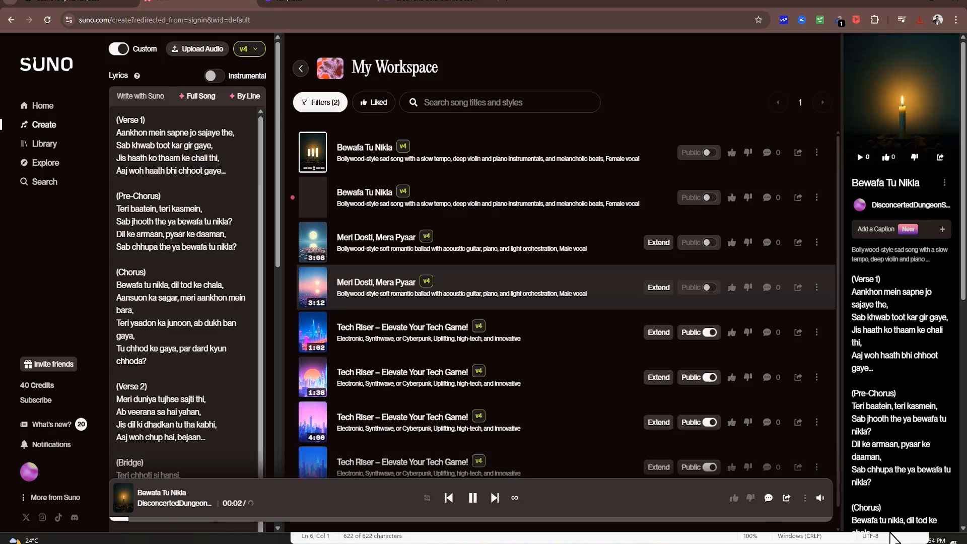
pyautogui.click(896, 539)
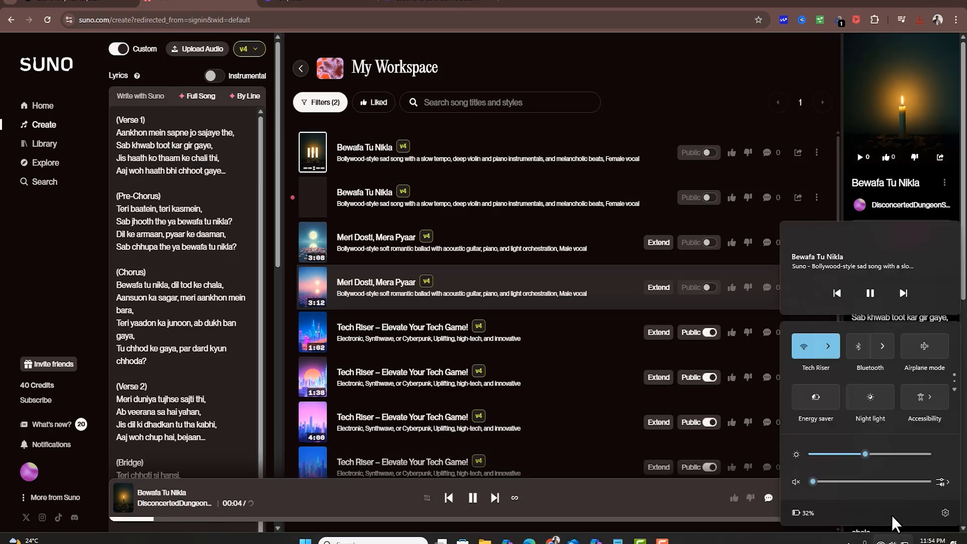
pyautogui.moveTo(896, 484); pyautogui.dragTo(903, 484)
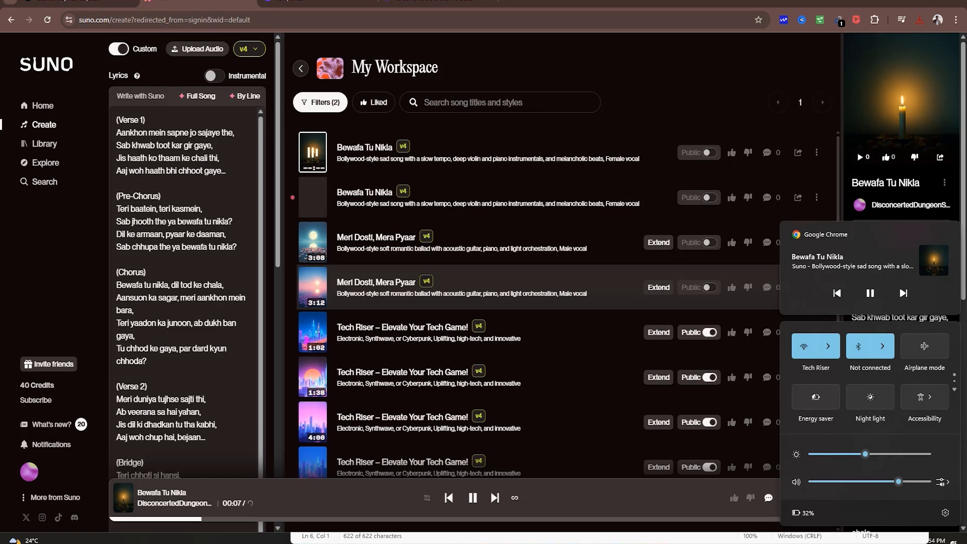
pyautogui.click(540, 410)
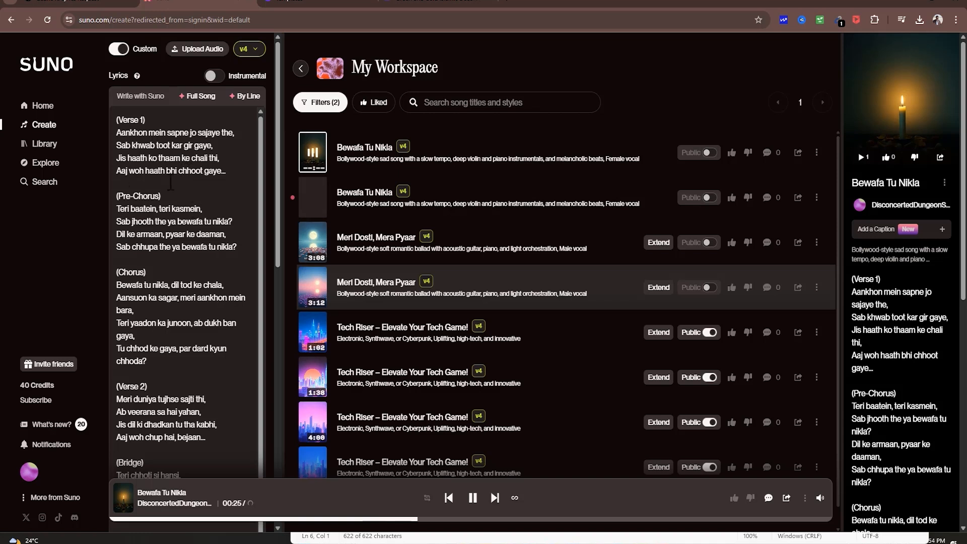
# Pause the first version of "Bewafa Tu Nikla", listen to the second version, and pause it
pyautogui.click(472, 499)
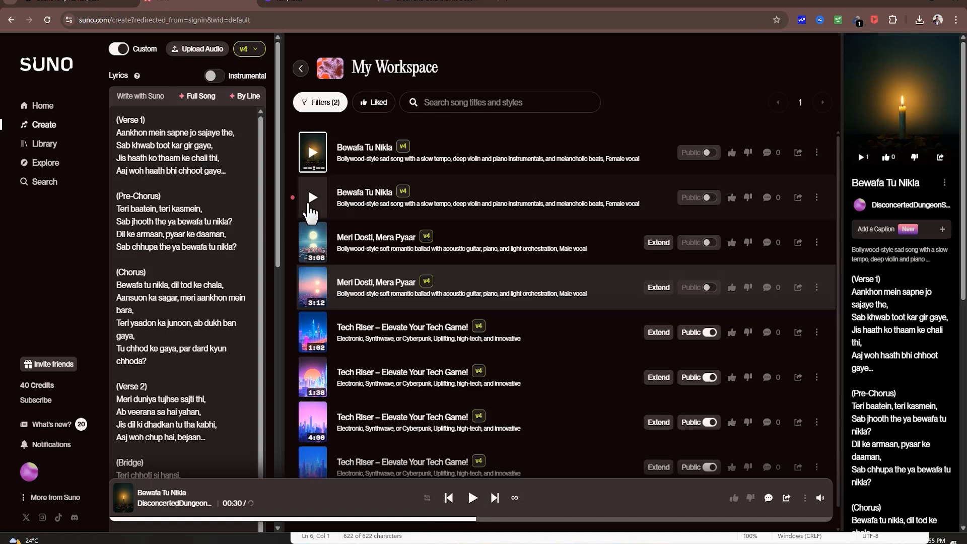
pyautogui.click(312, 199)
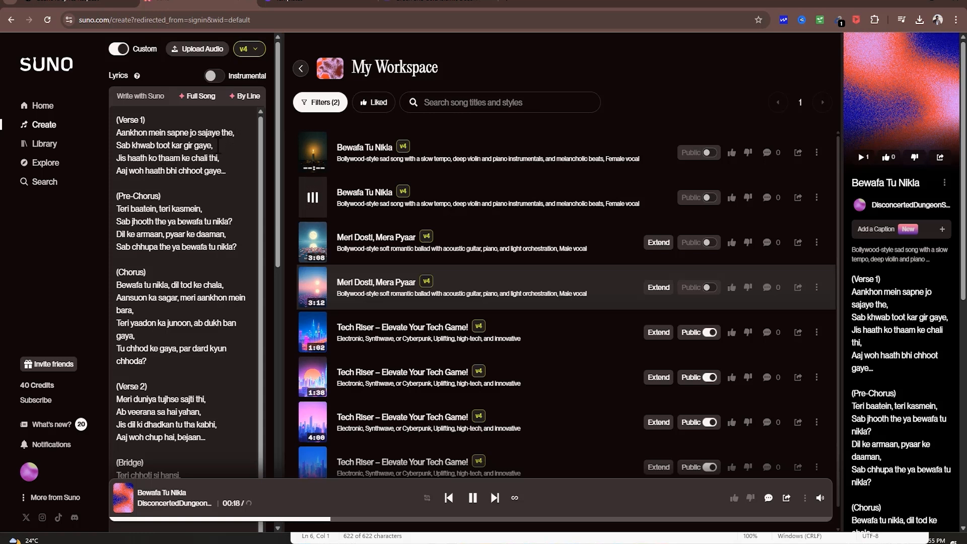
pyautogui.click(472, 498)
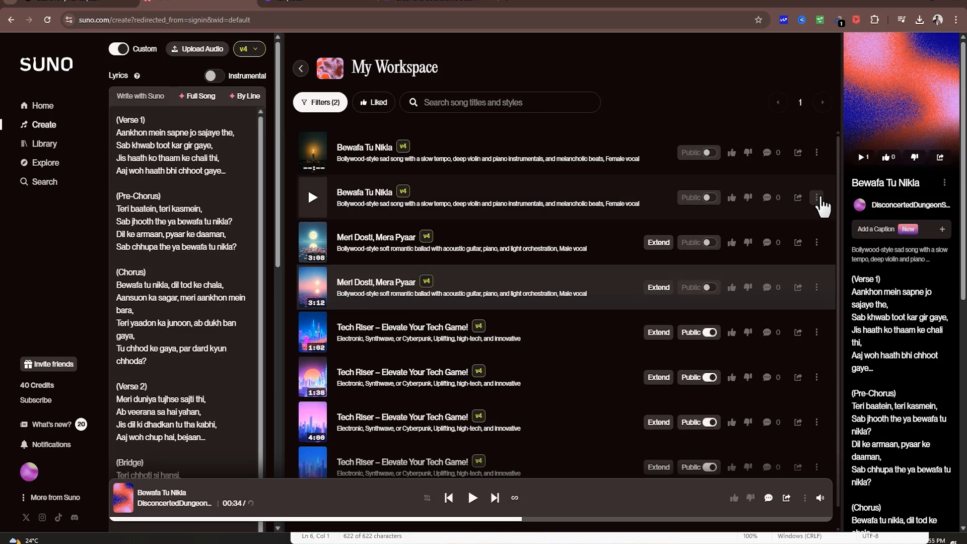
# Download the second version of "Bewafa Tu Nikla" as MP3 audio
pyautogui.click(817, 198)
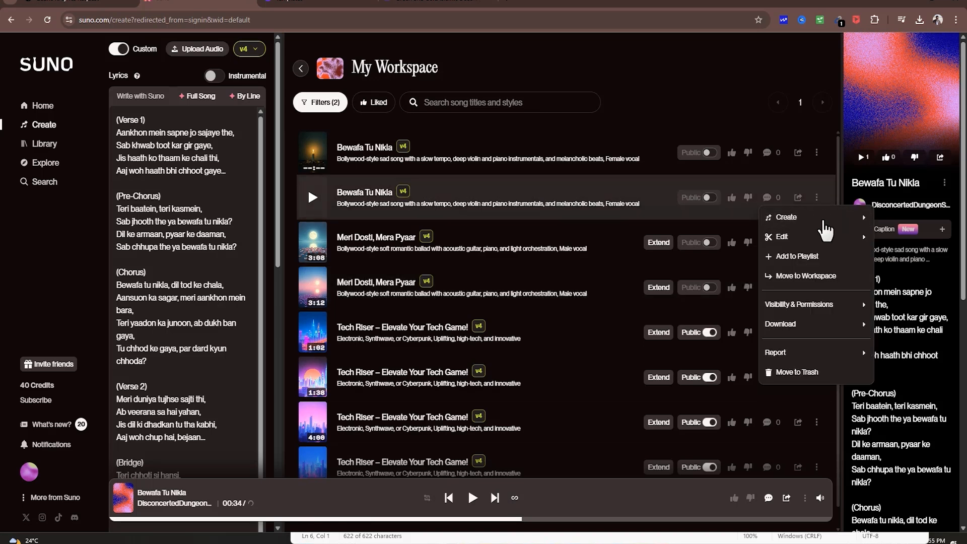
pyautogui.moveTo(846, 324)
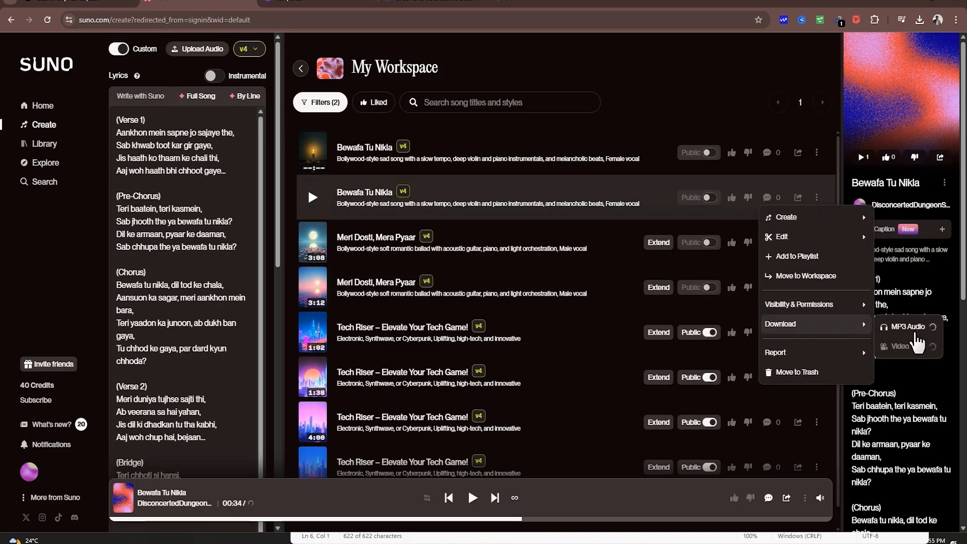
pyautogui.click(909, 327)
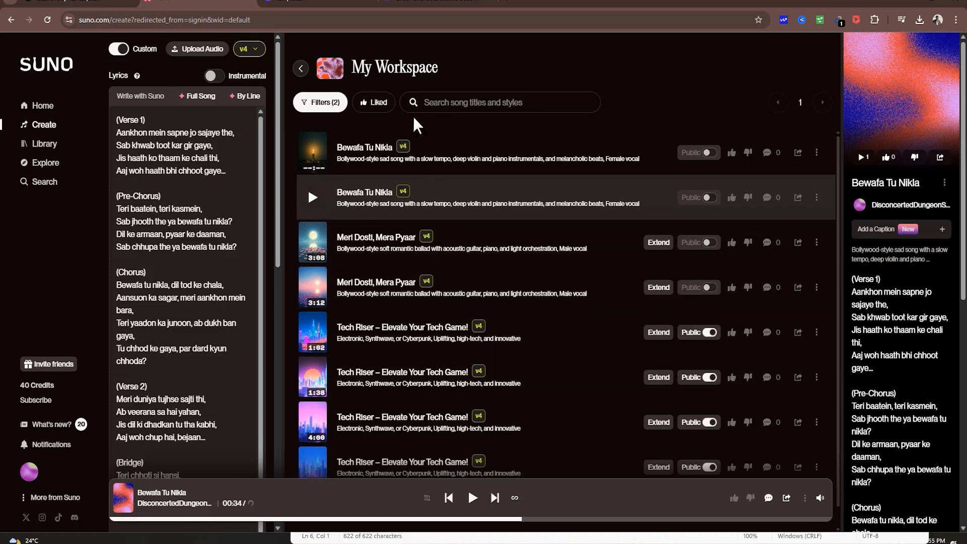
# Open Leonardo.Ai at app.leonardo.ai in a new browser tab and sign in with the Google account
pyautogui.click(506, 5)
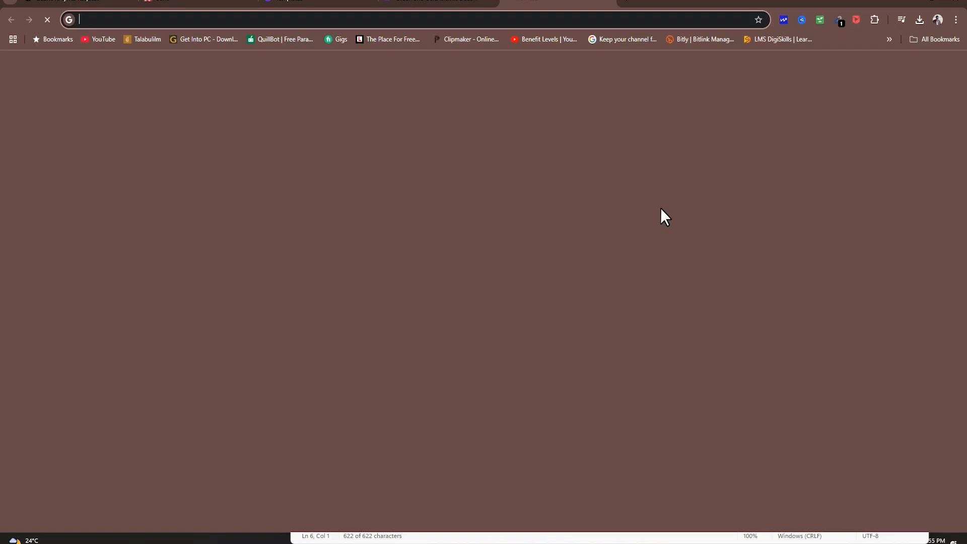
pyautogui.write('leonardo')
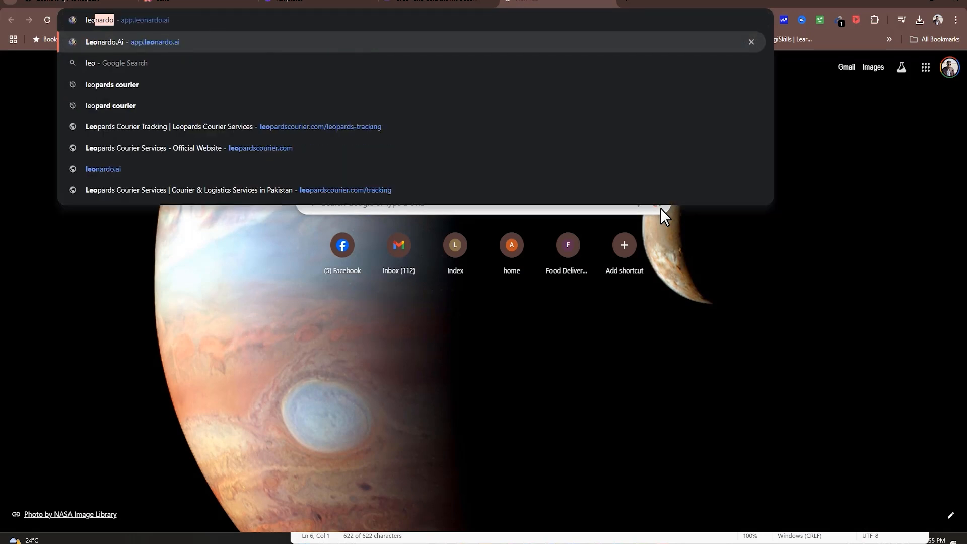
pyautogui.press('Return')
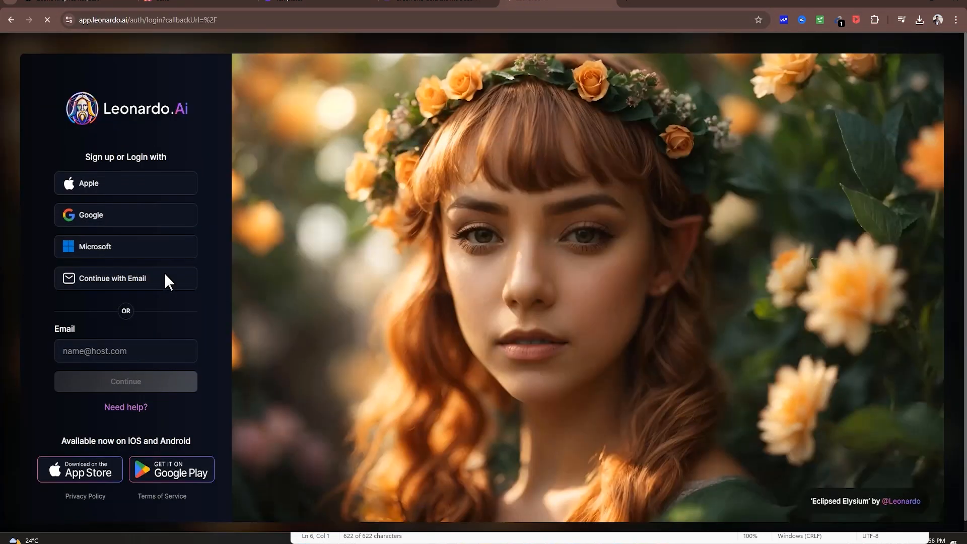
pyautogui.click(162, 210)
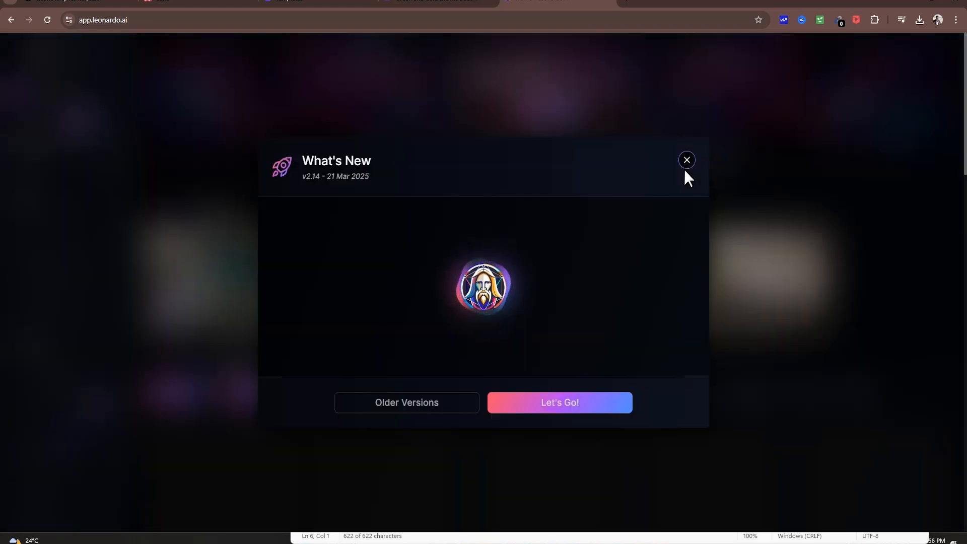
# Dismiss the What's New notice and open the Image Creation tool
pyautogui.click(685, 162)
pyautogui.click(685, 161)
pyautogui.click(689, 163)
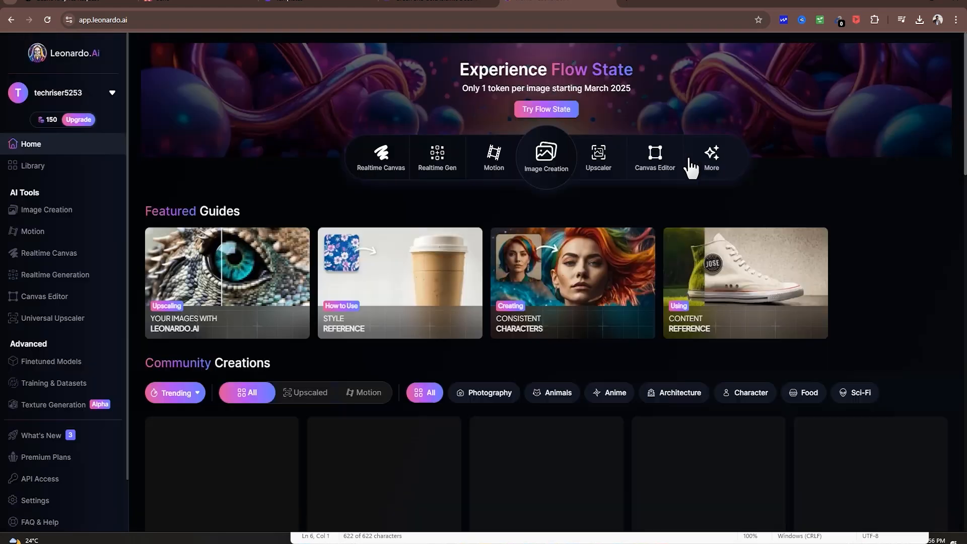
pyautogui.click(690, 167)
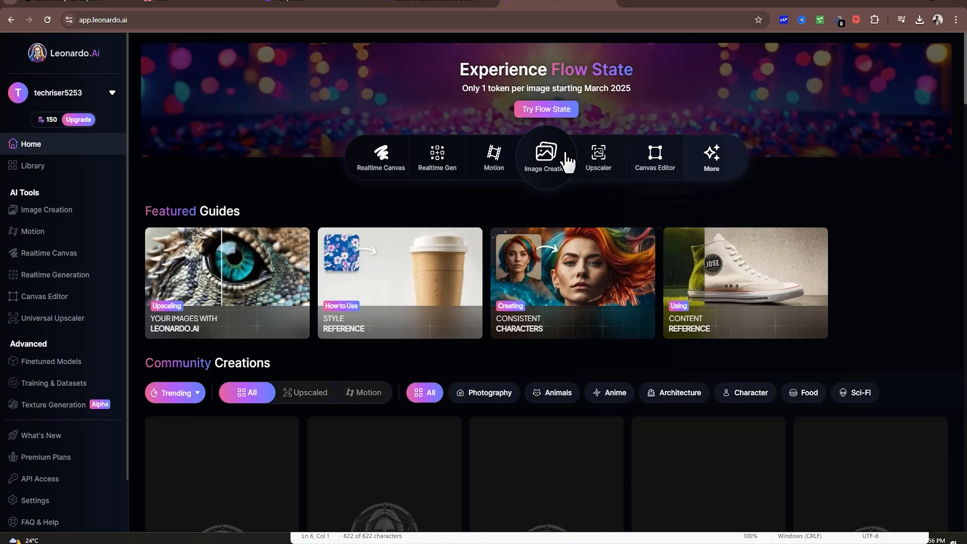
pyautogui.click(552, 173)
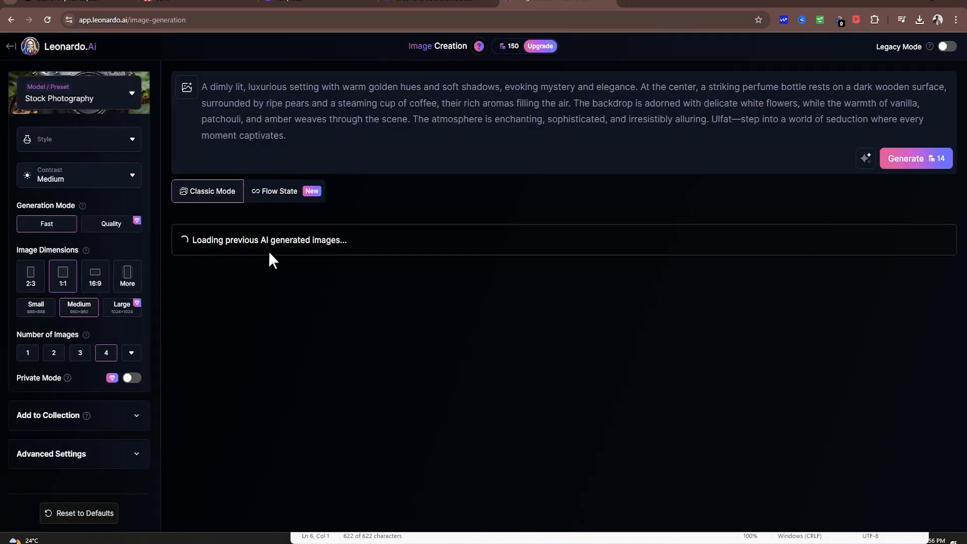
# Set the image generation model to Flux Dev and close the model selection
pyautogui.click(113, 96)
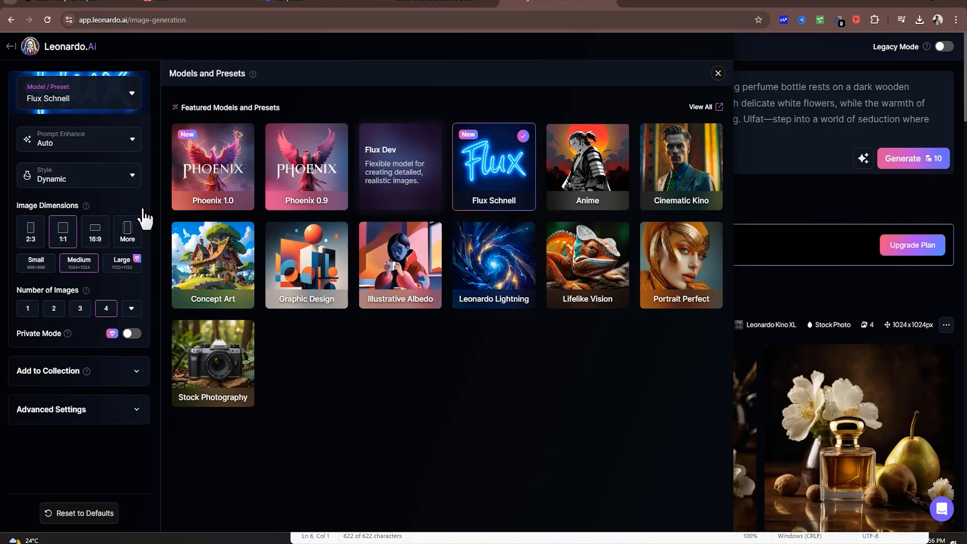
pyautogui.click(434, 184)
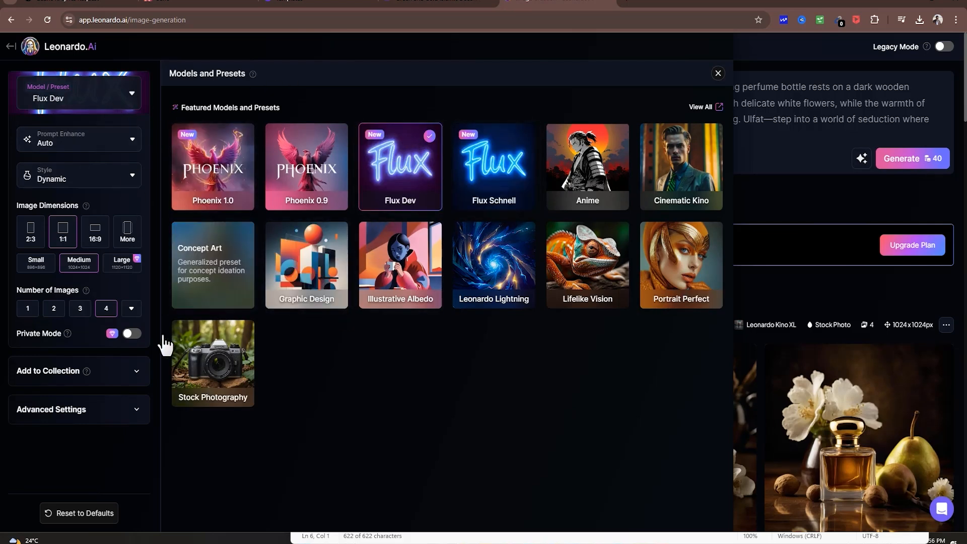
pyautogui.click(717, 74)
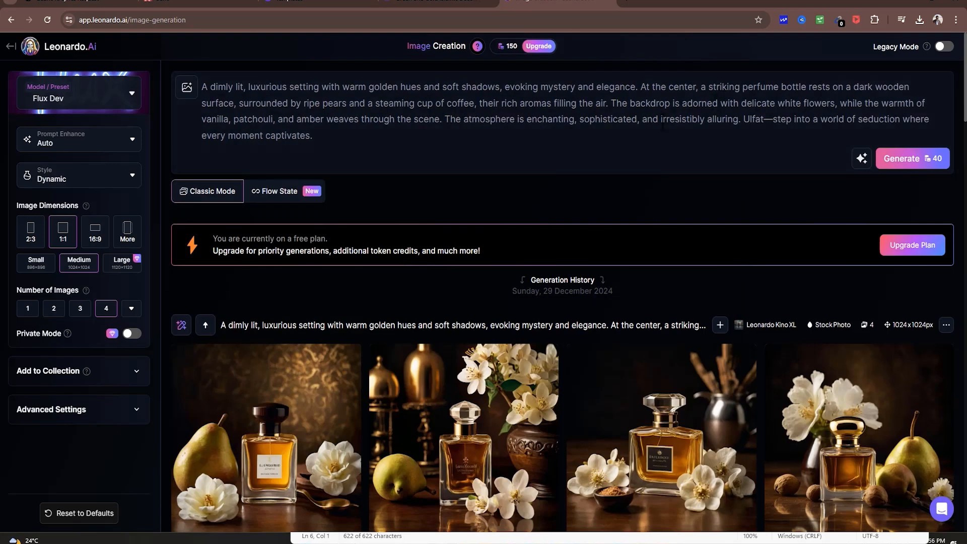
# Switch to ChatGPT and ask: "Give me 2 prompts for creating 2 cover photos for these music/songs"
pyautogui.click(86, 3)
pyautogui.click(418, 461)
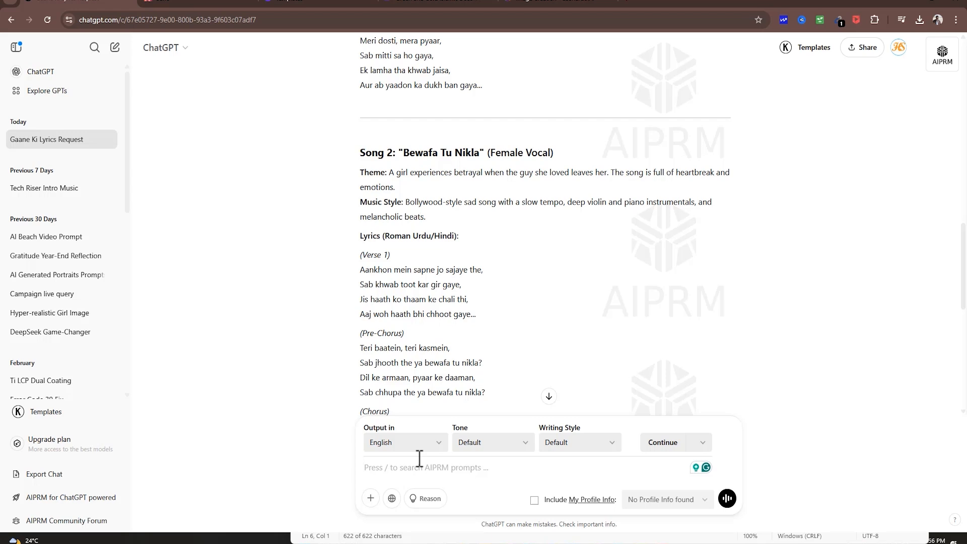
pyautogui.write('Give me 2 prompts for creating')
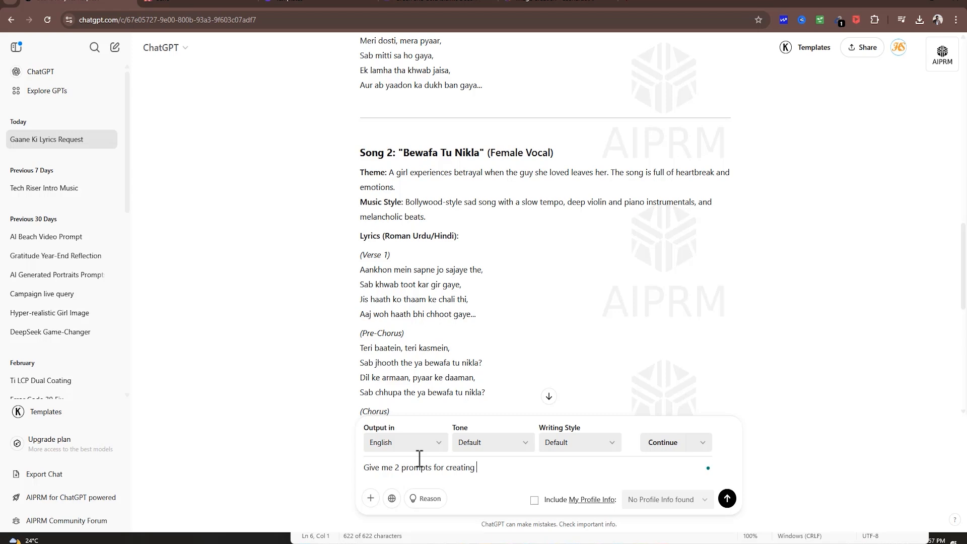
pyautogui.write('2 cover photos')
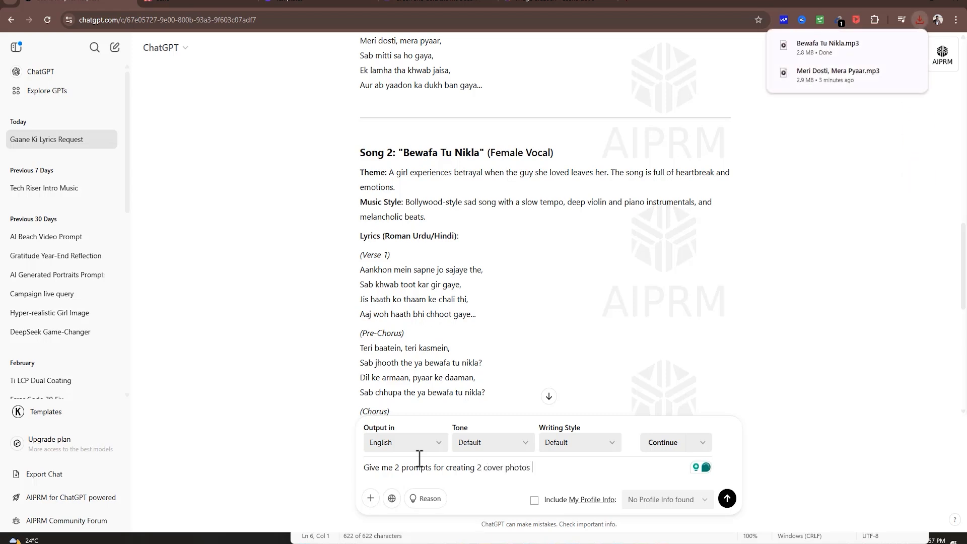
pyautogui.write(' for these music/songs')
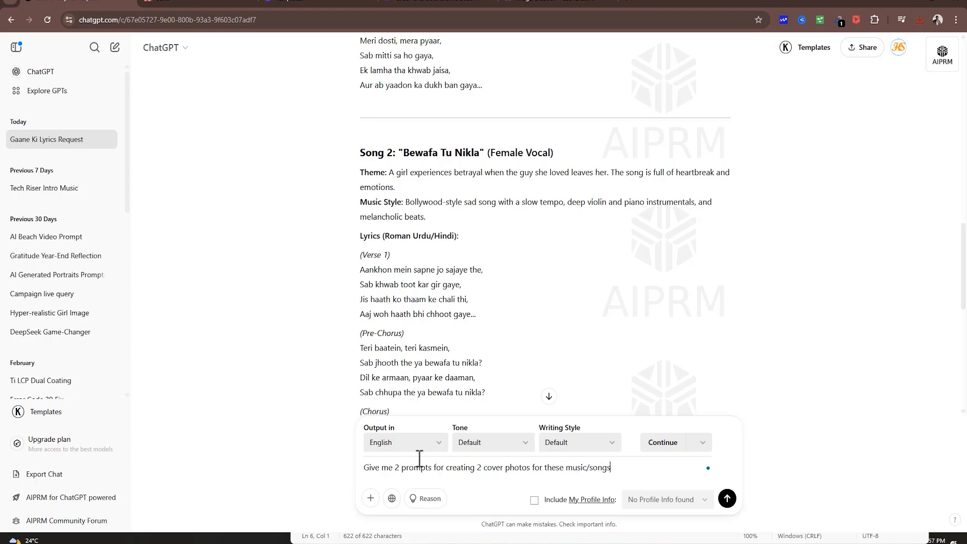
pyautogui.press('Return')
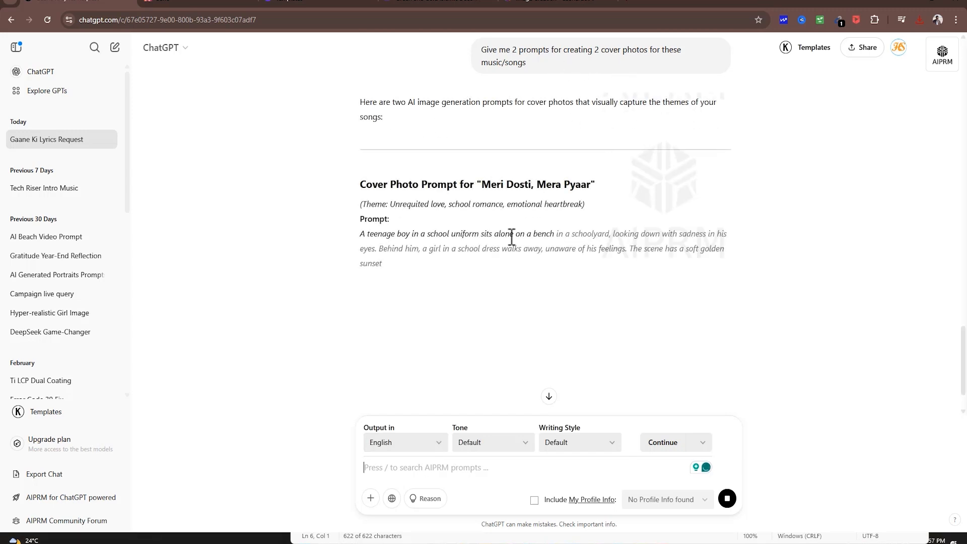
# Copy the full cover photo prompt for "Meri Dosti, Mera Pyaar" from ChatGPT's reply
pyautogui.scroll(-2, 377, 189)
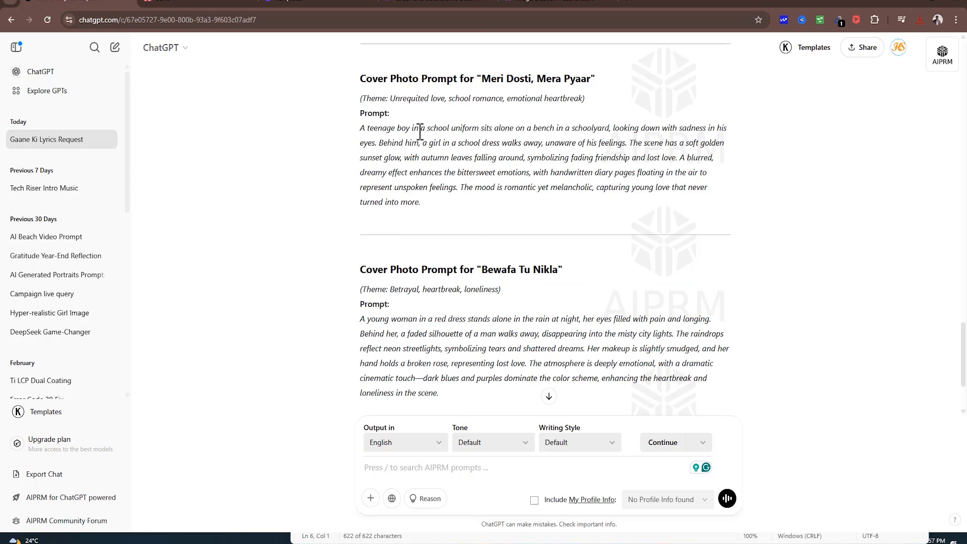
pyautogui.moveTo(362, 127); pyautogui.dragTo(440, 216)
pyautogui.hotkey('ctrl', 'c')
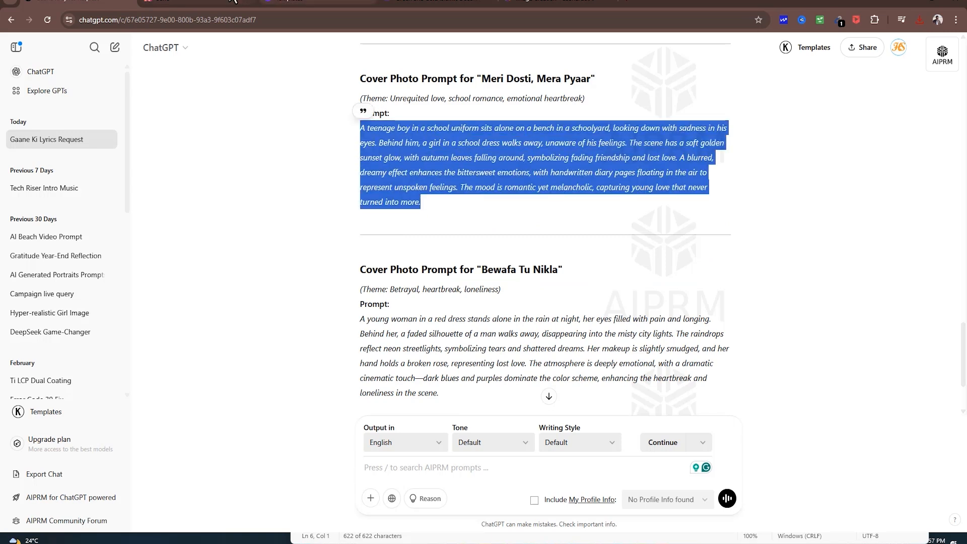
# Switch to Leonardo.Ai, replace the whole image prompt with the copied "Meri Dosti, Mera Pyaar" prompt, and generate four 1:1 images
pyautogui.click(552, 5)
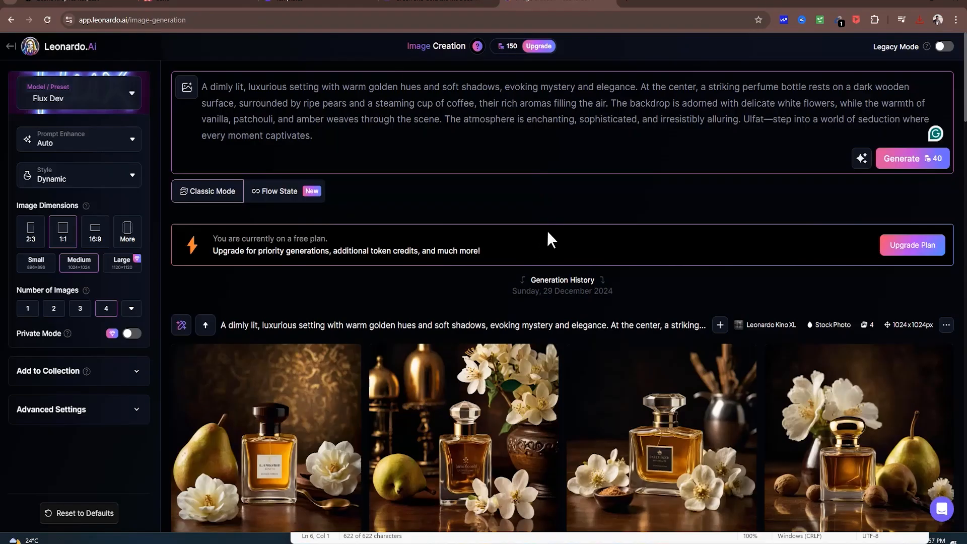
pyautogui.click(311, 104)
pyautogui.hotkey('ctrl', 'v')
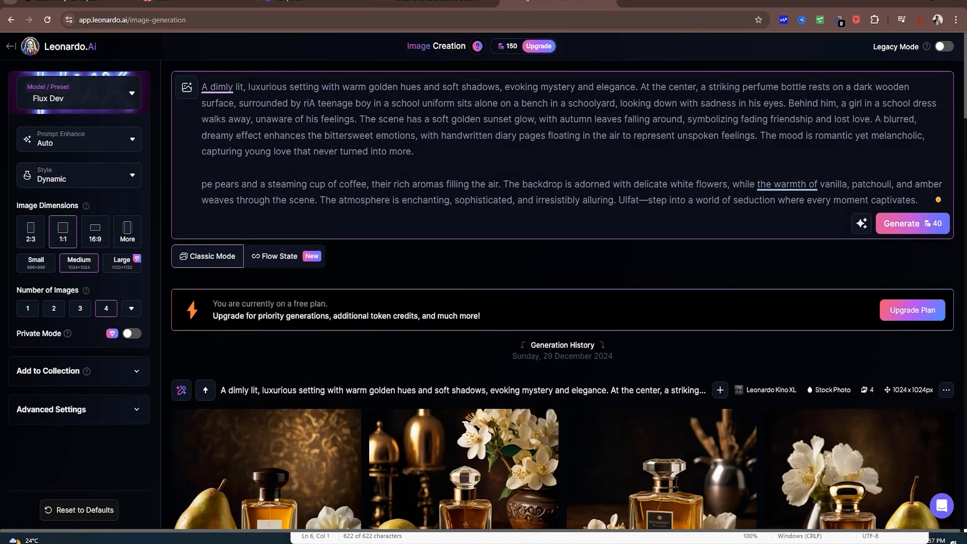
pyautogui.hotkey('ctrl', 'a')
pyautogui.hotkey('ctrl', 'v')
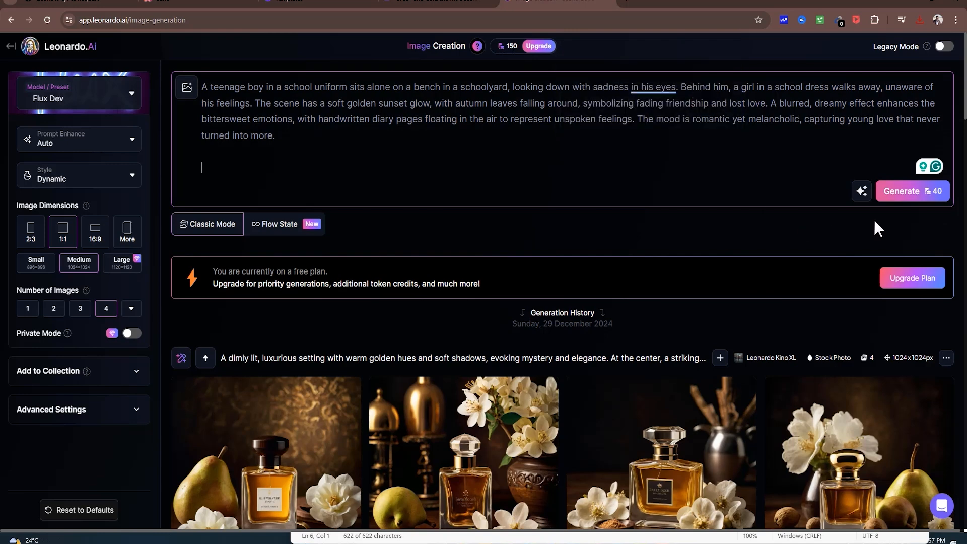
pyautogui.click(902, 197)
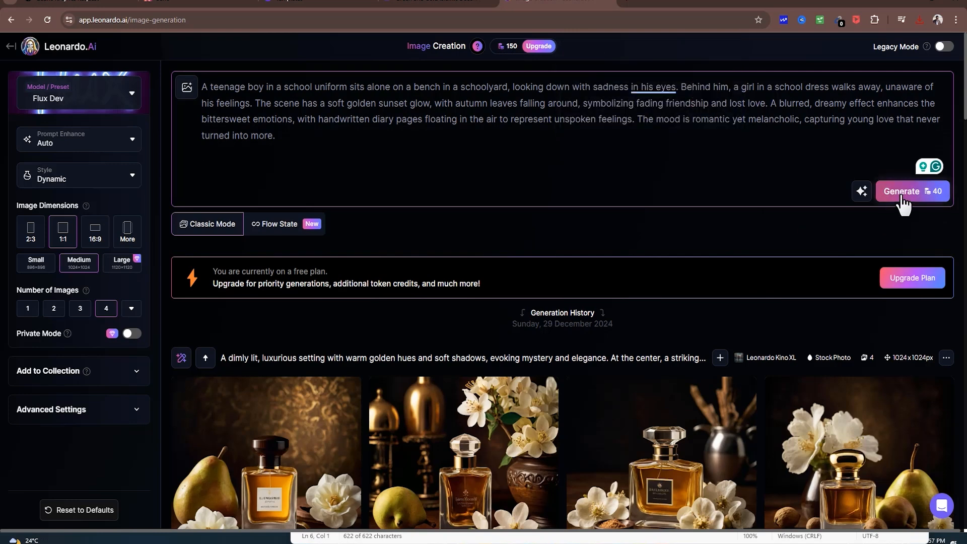
# Change the image dimensions to 16:9, generate four more images from the same prompt, and look over the results
pyautogui.scroll(-2, 479, 237)
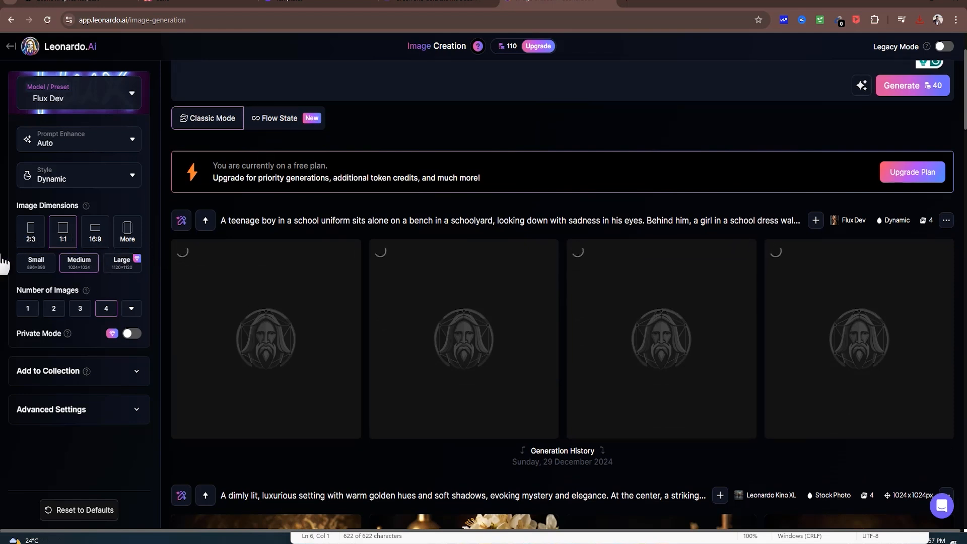
pyautogui.click(95, 234)
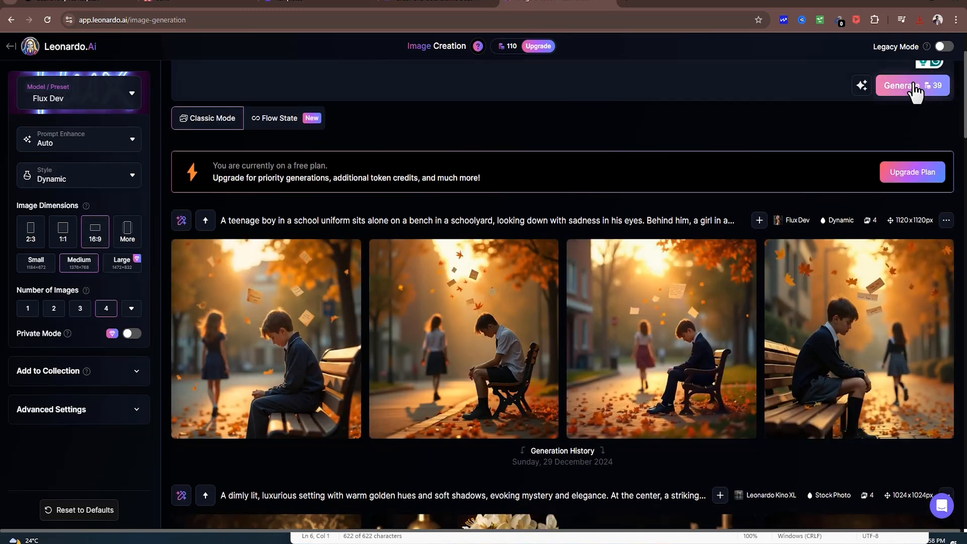
pyautogui.click(914, 86)
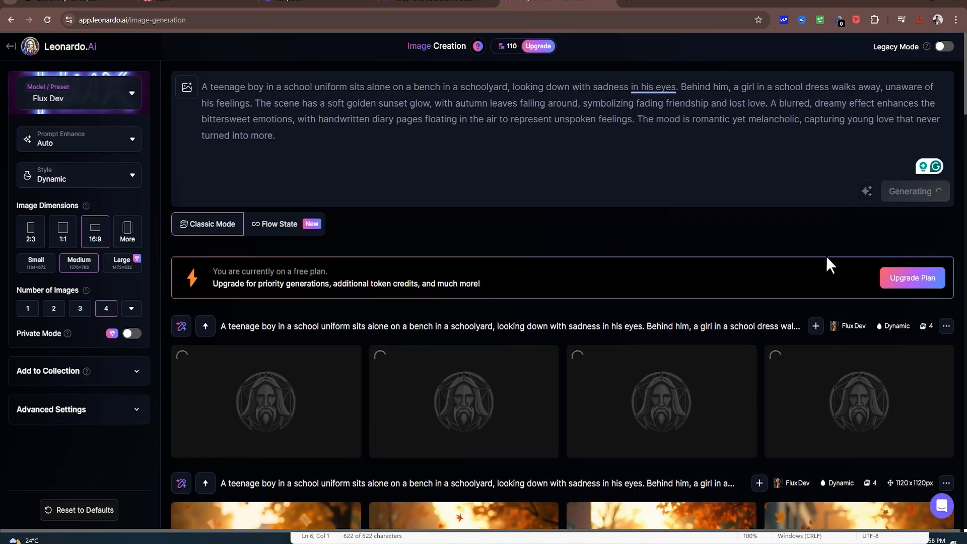
pyautogui.scroll(-4, 826, 216)
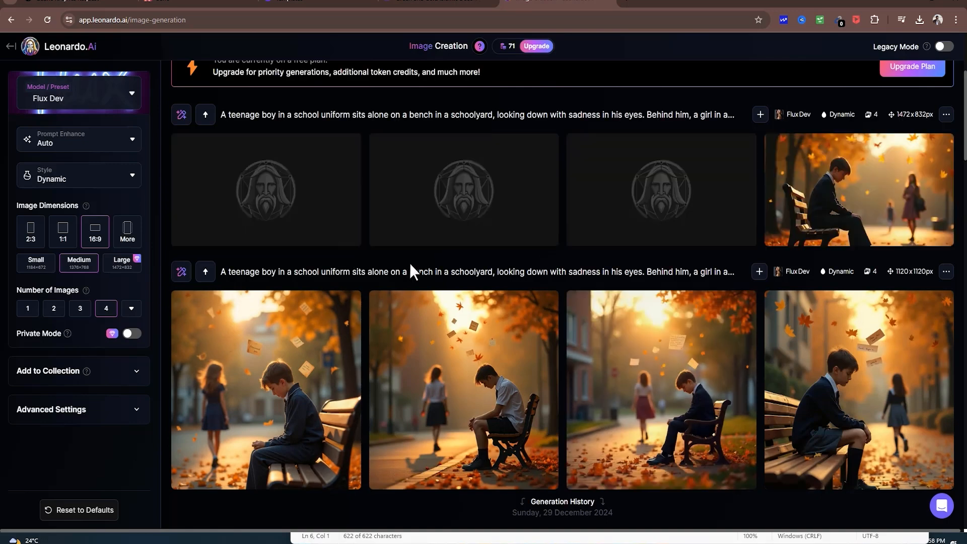
pyautogui.scroll(3, 549, 375)
pyautogui.scroll(-3, 862, 357)
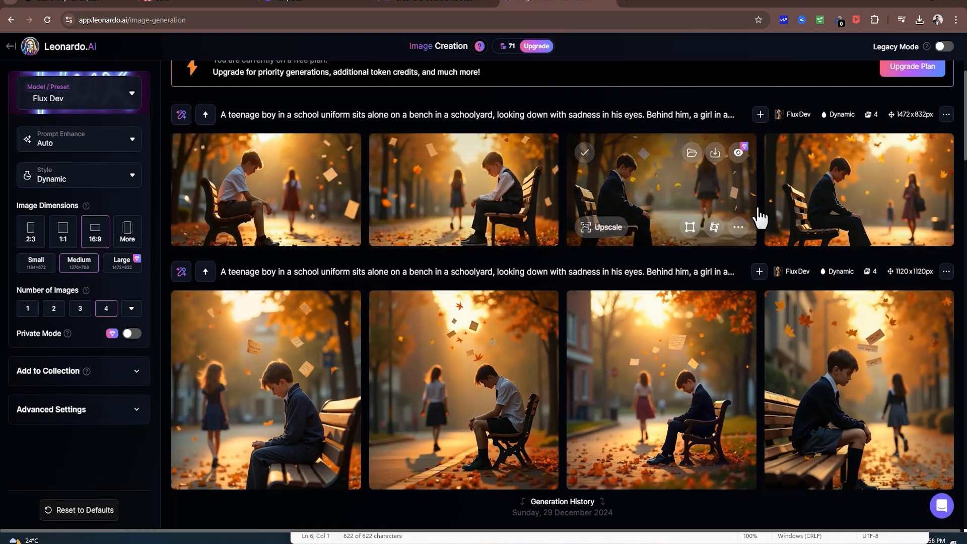
# Preview the fourth 16:9 image of the boy on the bench, download it, and also download the third square image
pyautogui.click(857, 204)
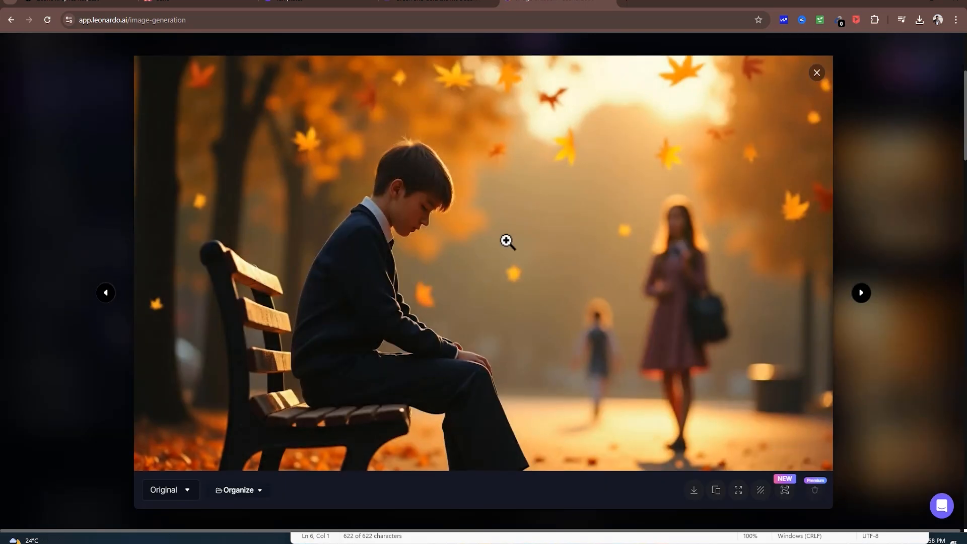
pyautogui.click(817, 73)
pyautogui.click(913, 152)
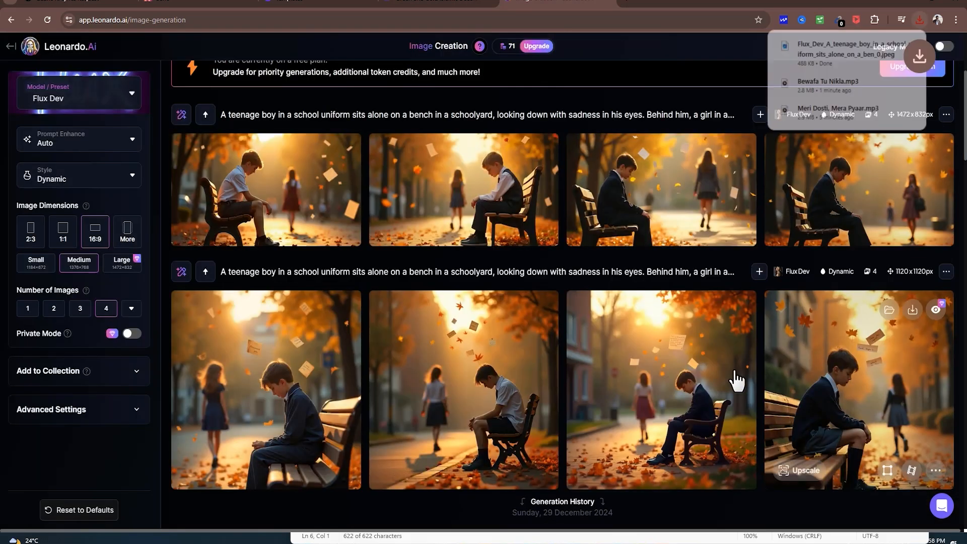
pyautogui.click(715, 309)
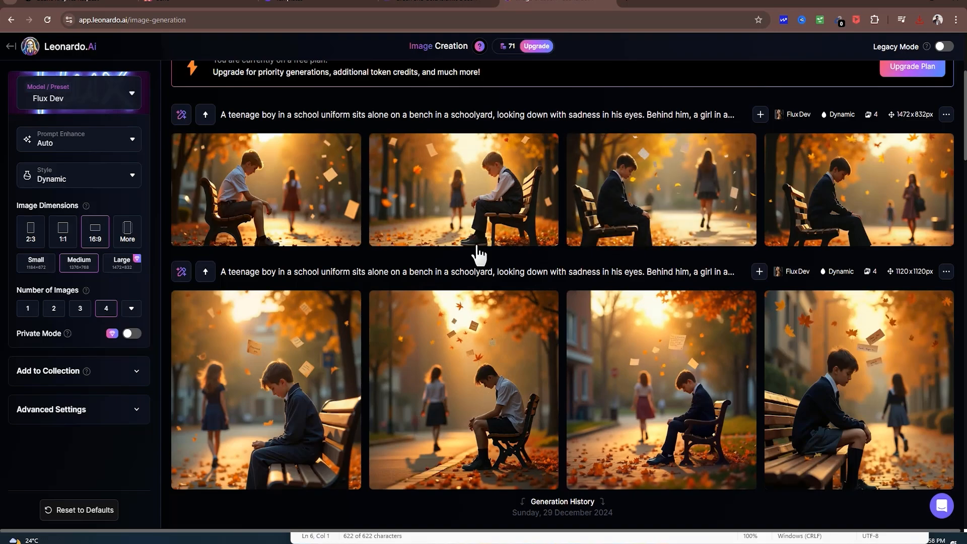
# Switch to ChatGPT and copy the full cover photo prompt for "Bewafa Tu Nikla"
pyautogui.scroll(3, 434, 243)
pyautogui.click(65, 1)
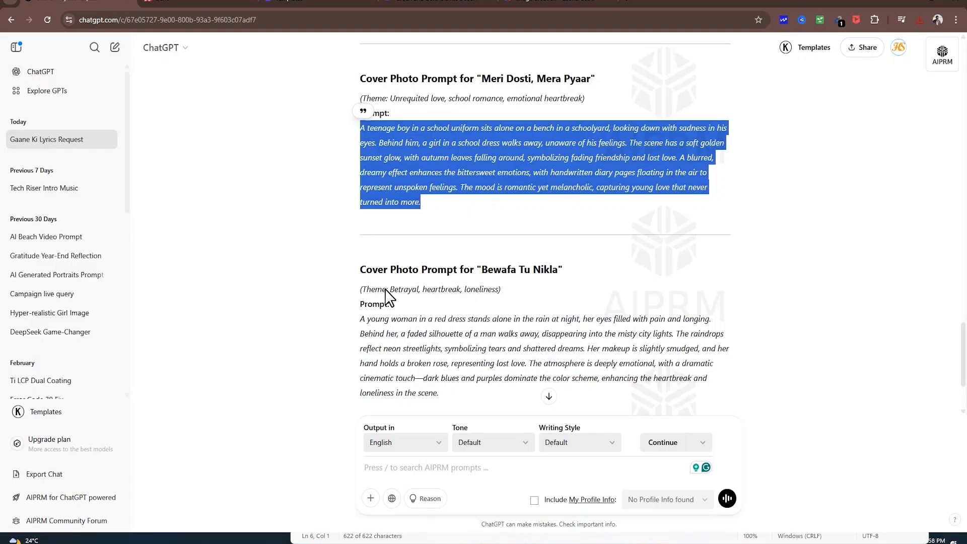
pyautogui.scroll(-1, 392, 305)
pyautogui.scroll(-1, 365, 269)
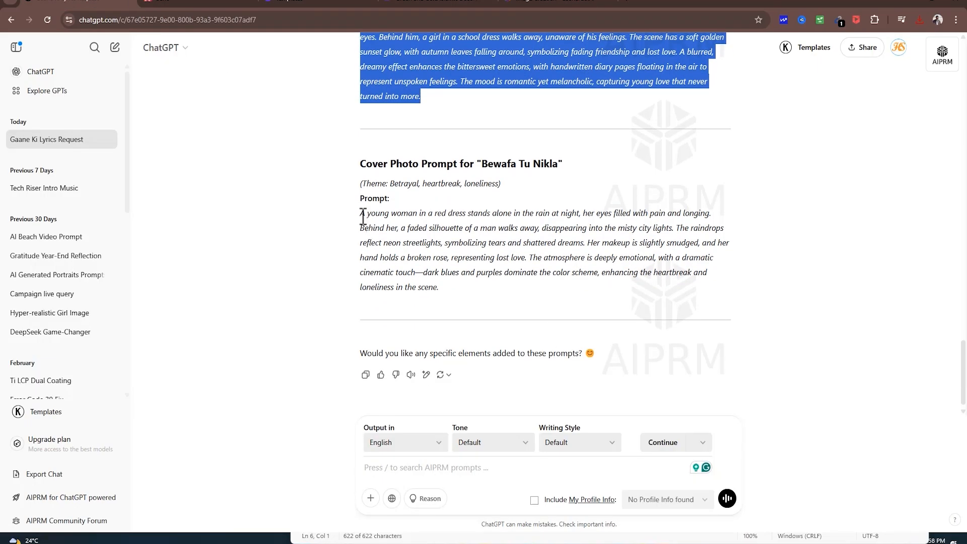
pyautogui.moveTo(360, 214); pyautogui.dragTo(437, 297)
# Return to Leonardo.Ai, replace the image prompt with the copied "Bewafa Tu Nikla" prompt, and generate four 16:9 images
pyautogui.click(197, 2)
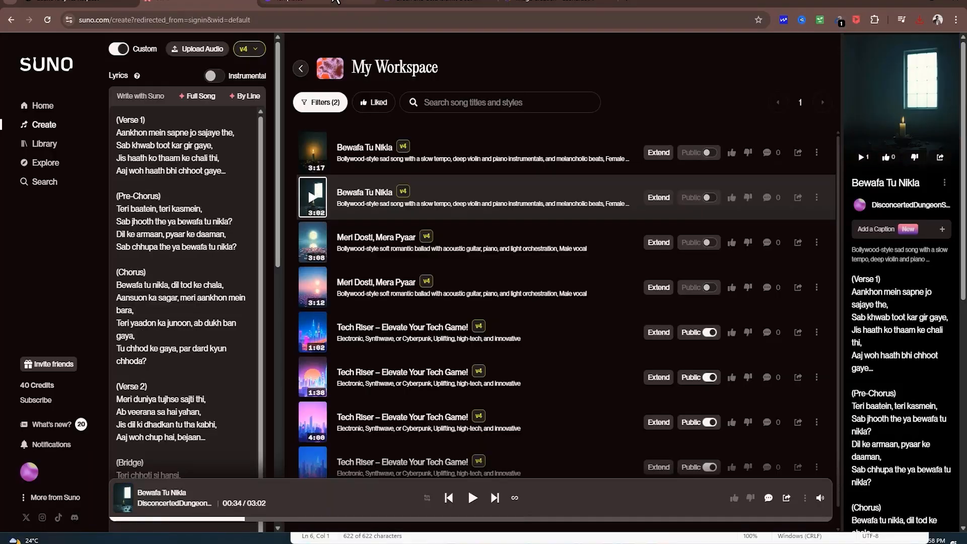
pyautogui.click(468, 2)
pyautogui.click(486, 1)
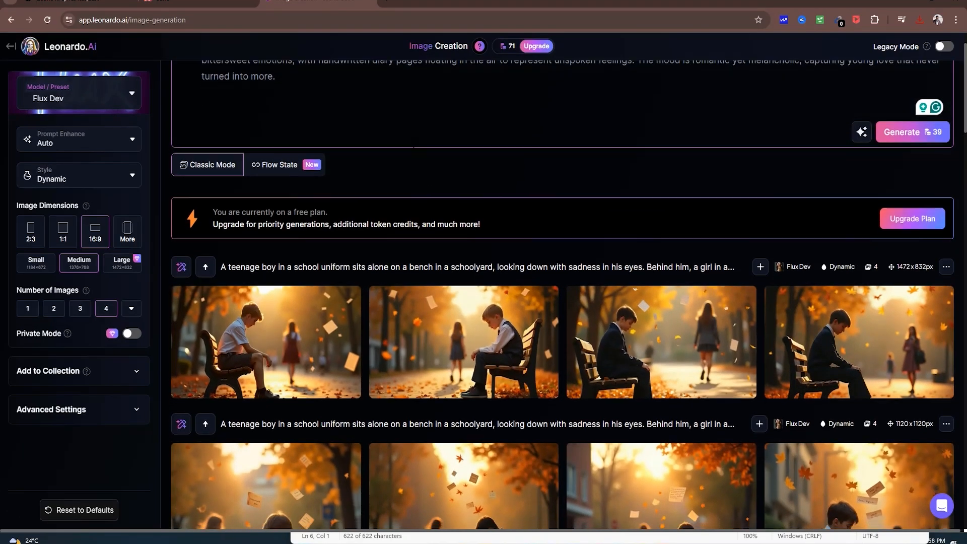
pyautogui.click(428, 148)
pyautogui.hotkey('ctrl', 'a')
pyautogui.hotkey('ctrl', 'z')
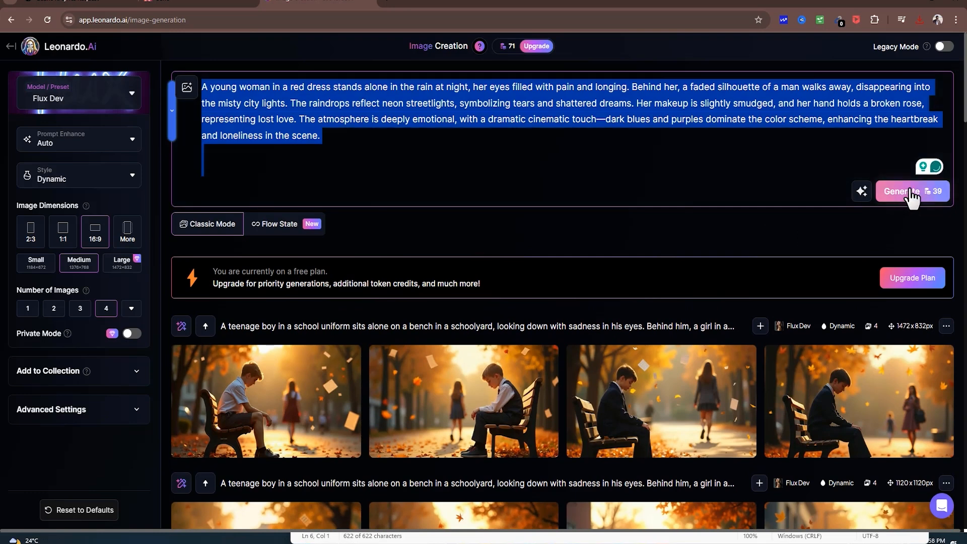
pyautogui.click(928, 194)
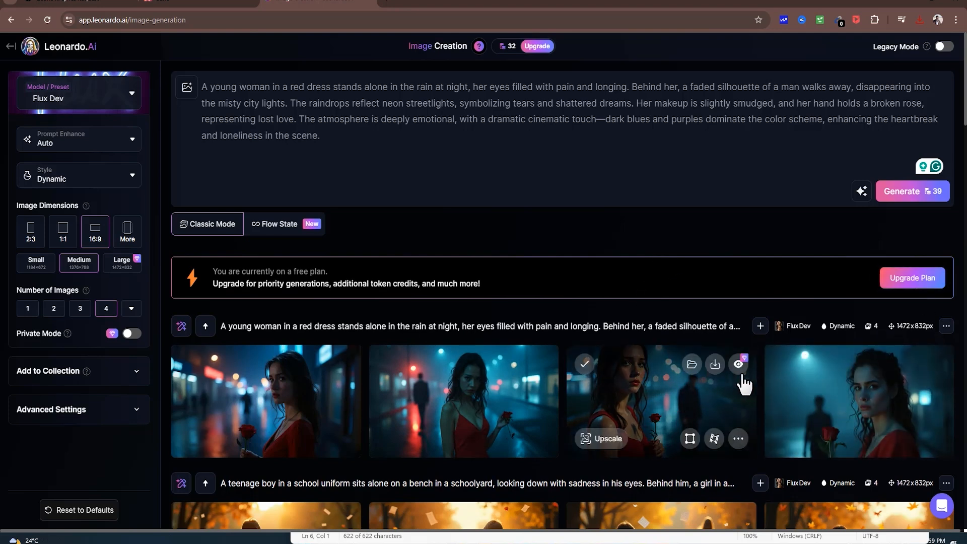
# Preview the first image of the woman in the red dress, close the preview, and download that image
pyautogui.click(334, 396)
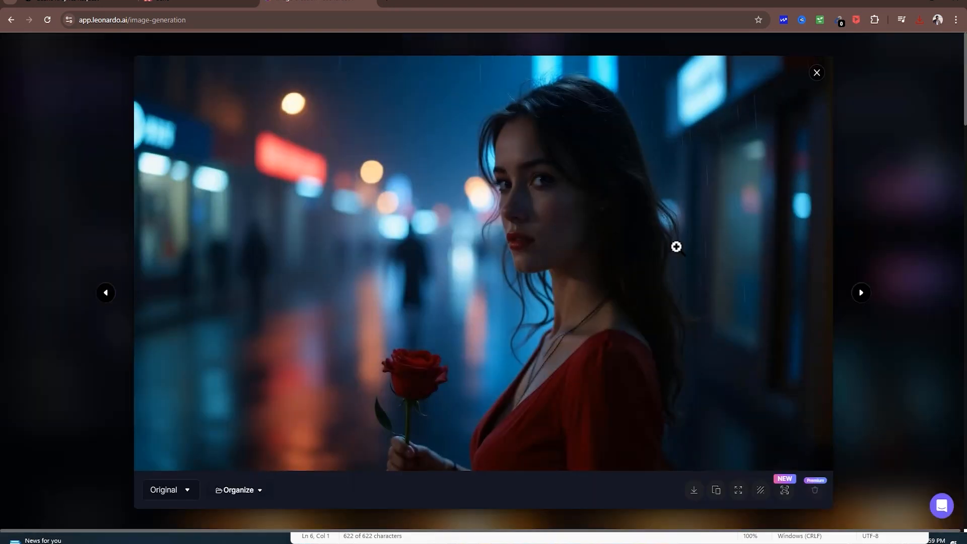
pyautogui.click(819, 76)
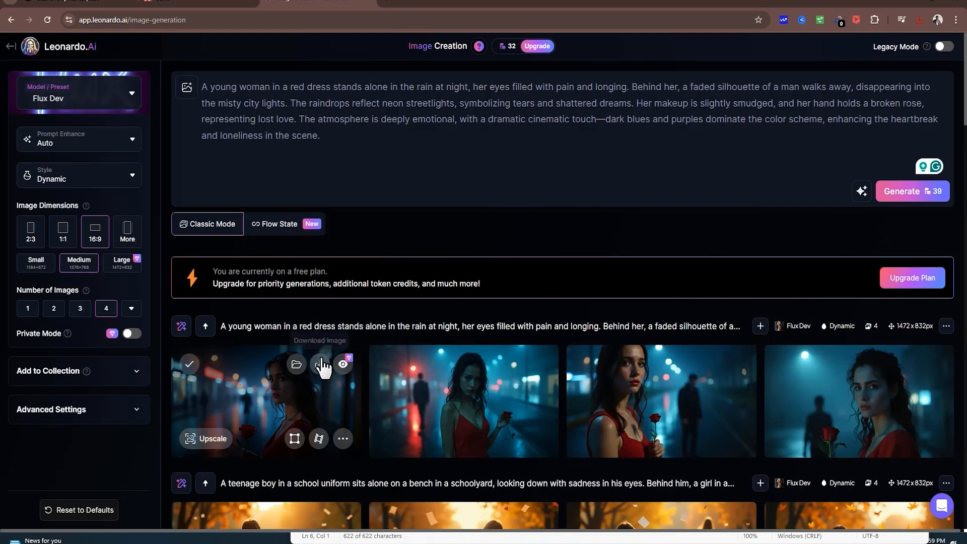
pyautogui.click(319, 371)
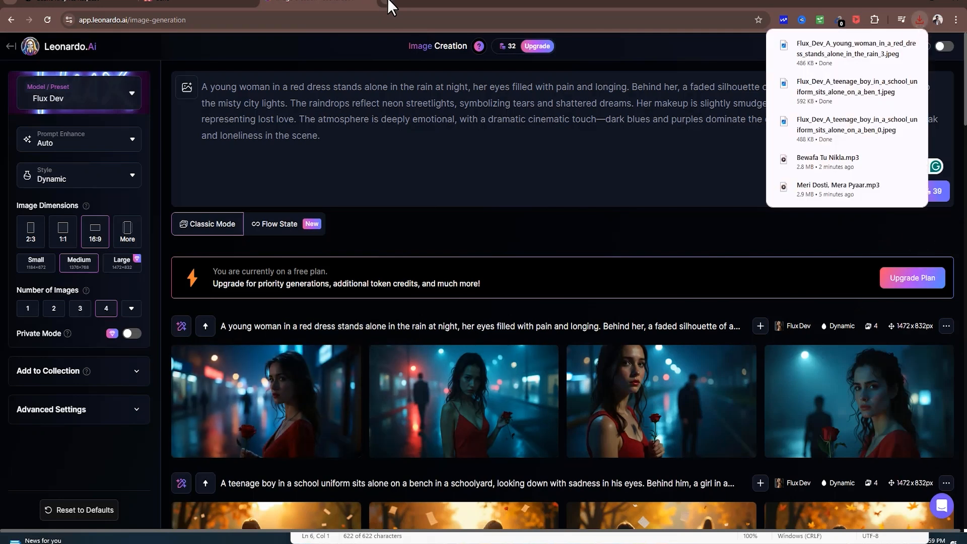
# Search Google for "cover" in a new browser tab
pyautogui.click(391, 5)
pyautogui.write('cover')
pyautogui.press('Return')
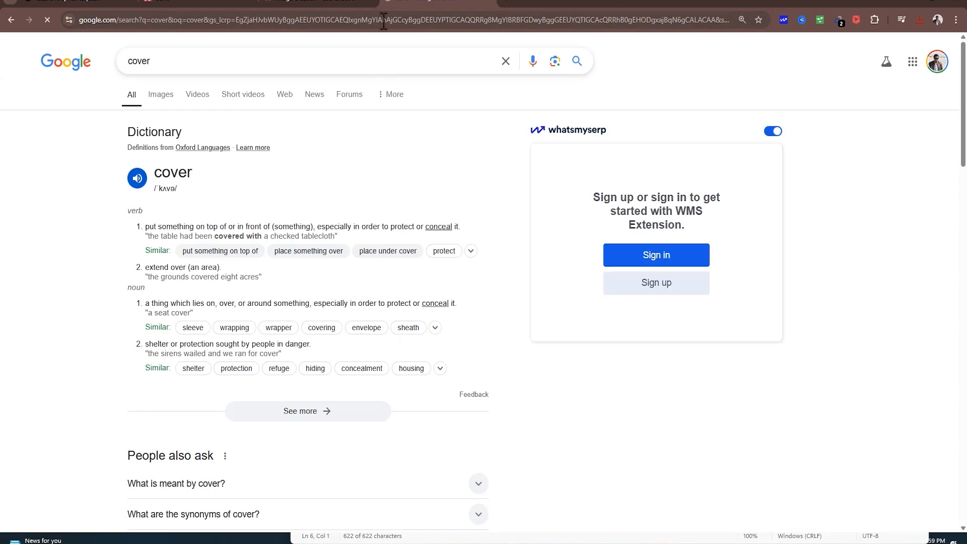
# Open Canva in the current browser tab and create a blank landscape video design
pyautogui.click(384, 20)
pyautogui.write('can')
pyautogui.press('Return')
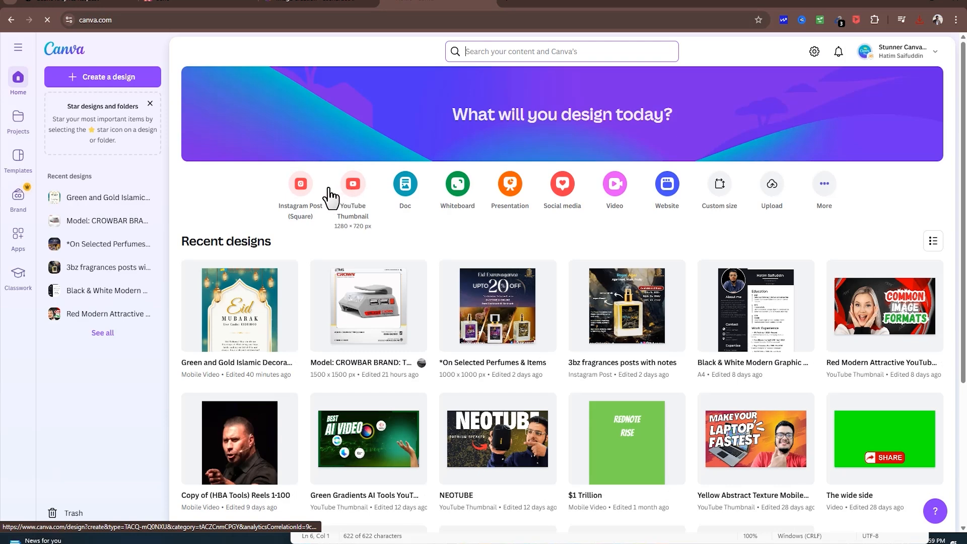
pyautogui.click(624, 200)
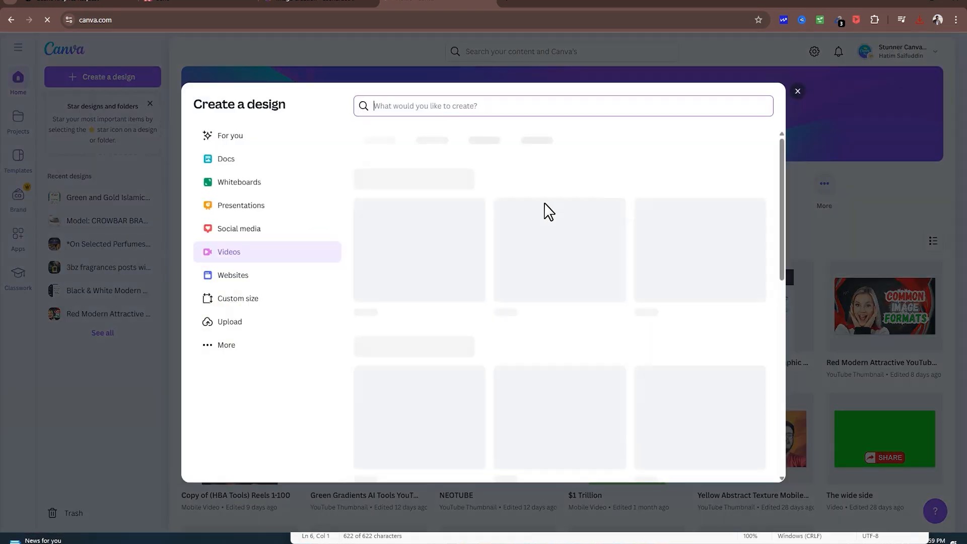
pyautogui.click(391, 151)
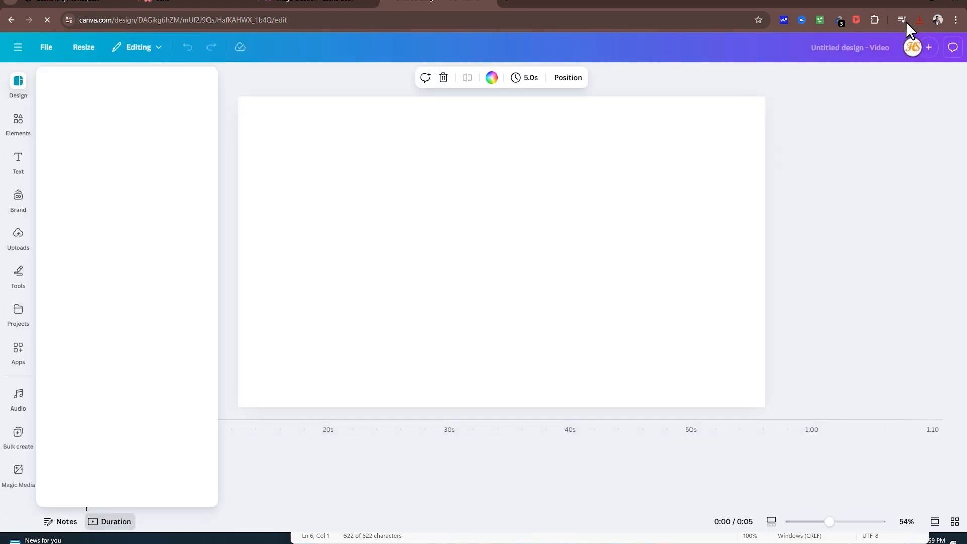
# Open the Downloads folder and upload the three Flux_Dev cover images to the Canva uploads
pyautogui.click(914, 19)
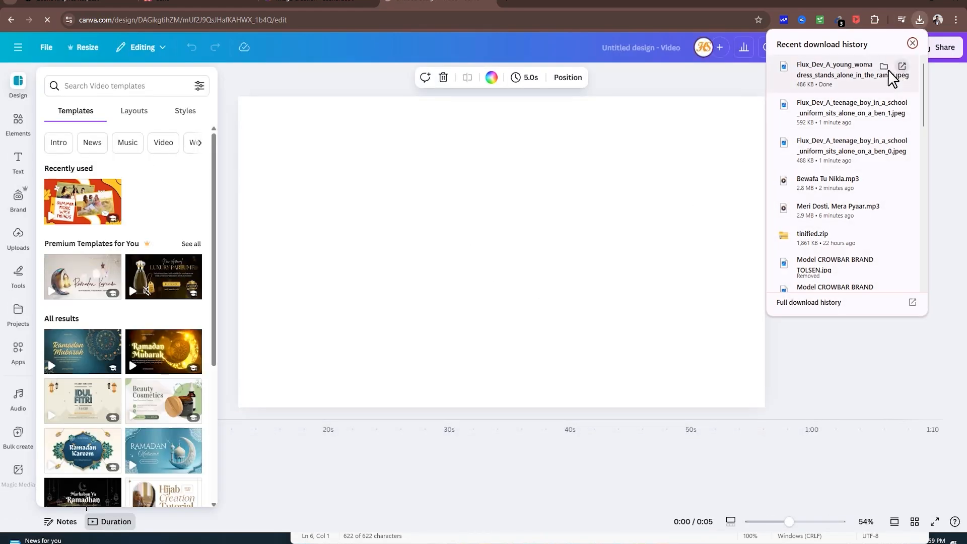
pyautogui.click(883, 67)
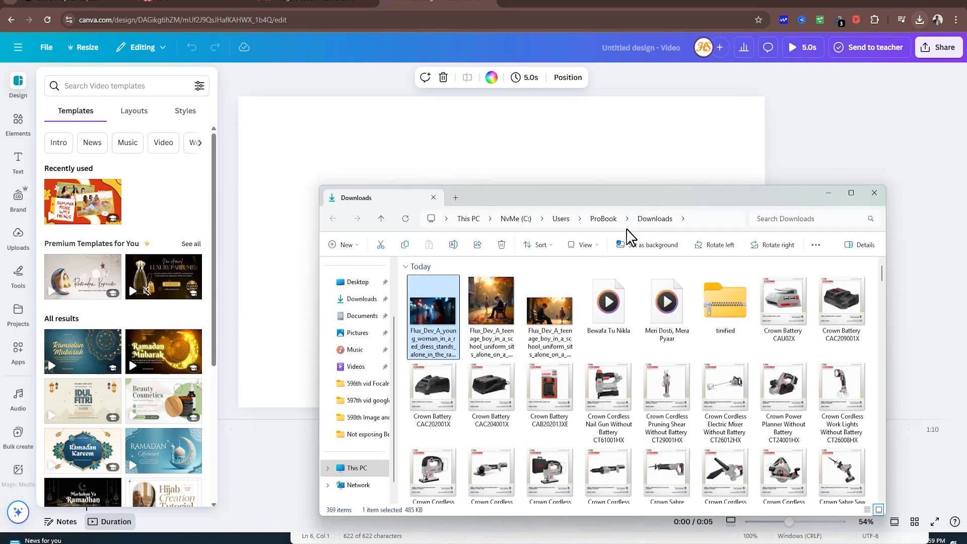
pyautogui.click(554, 315)
pyautogui.keyDown('shift'); pyautogui.click(441, 331); pyautogui.keyUp('shift')
pyautogui.moveTo(171, 348); pyautogui.dragTo(83, 327)
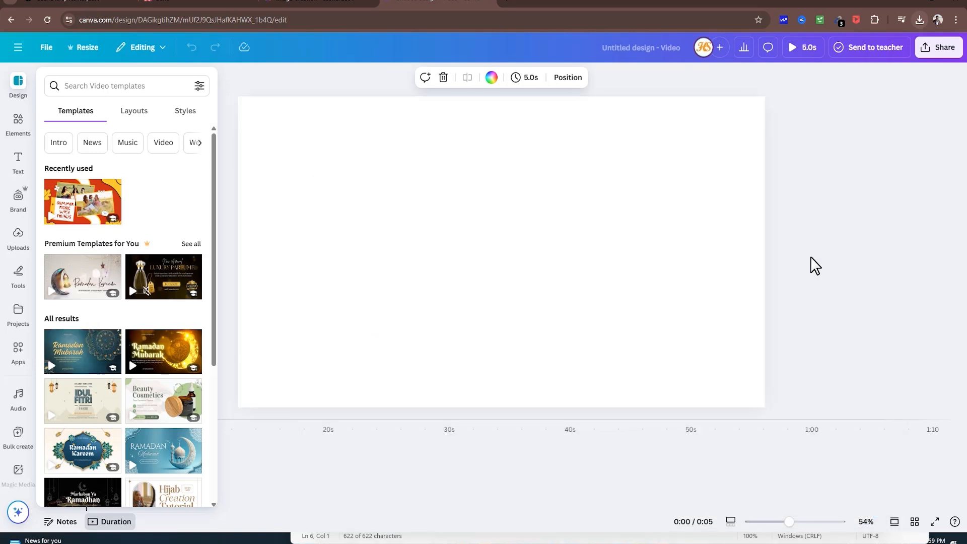
pyautogui.click(18, 241)
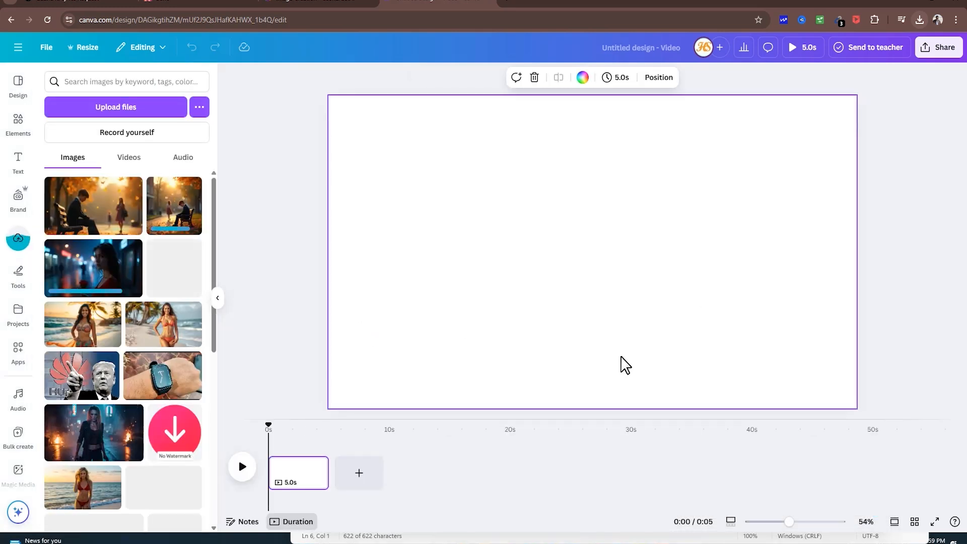
# Upload "Bewafa Tu Nikla.mp3" and "Meri Dosti, Mera Pyaar.mp3" from the Downloads folder to the design's uploads
pyautogui.hotkey('alt', 'Tab')
pyautogui.click(667, 315)
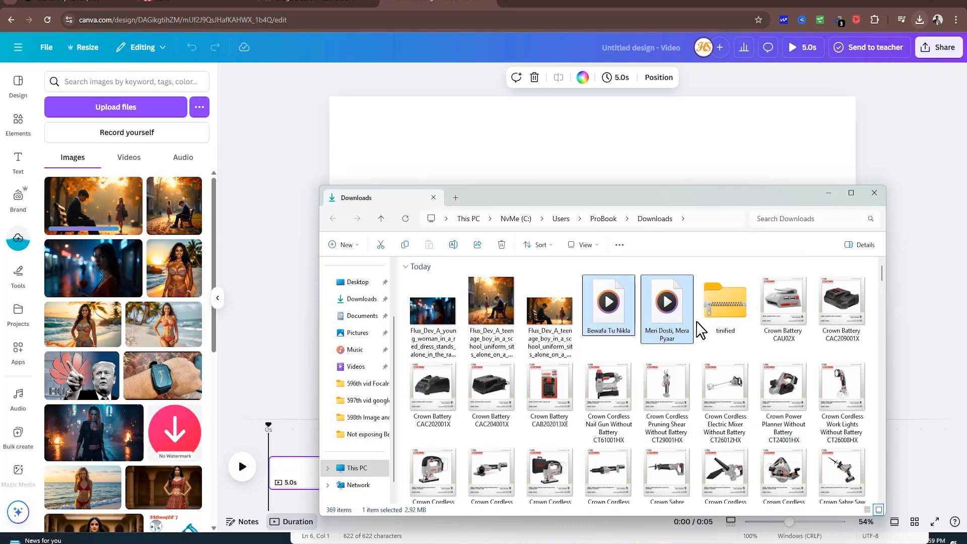
pyautogui.moveTo(668, 312); pyautogui.dragTo(126, 325)
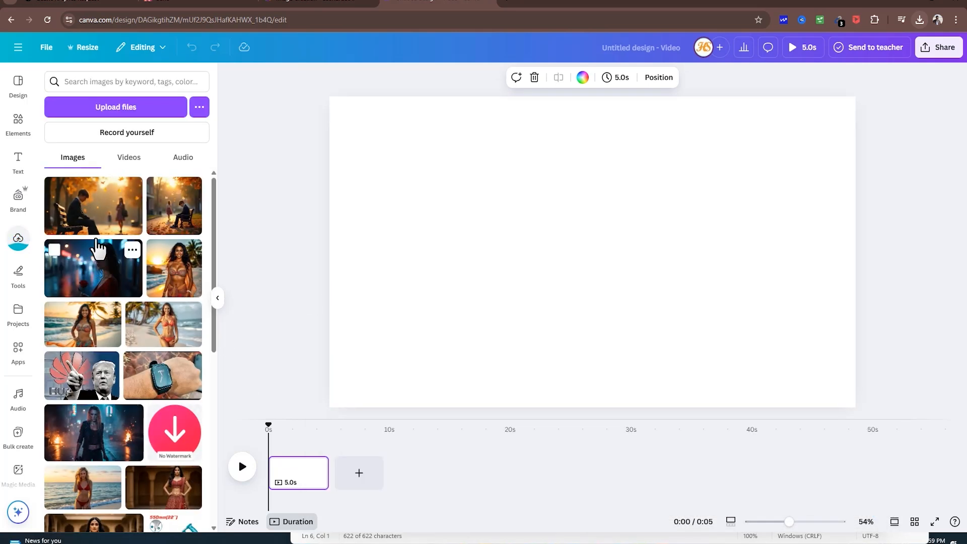
# Add the landscape image of the boy on the bench and enlarge it to fill the whole page
pyautogui.click(95, 210)
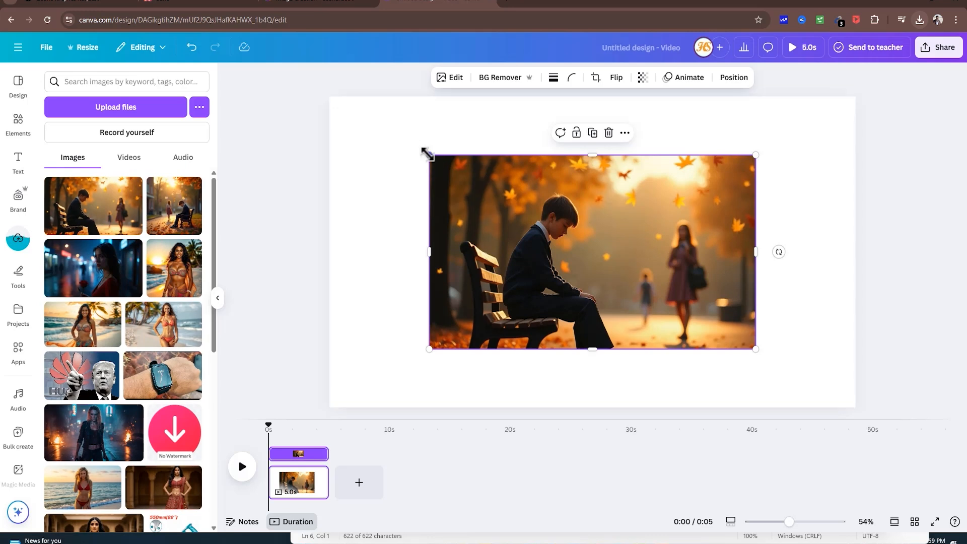
pyautogui.moveTo(428, 154); pyautogui.dragTo(331, 97)
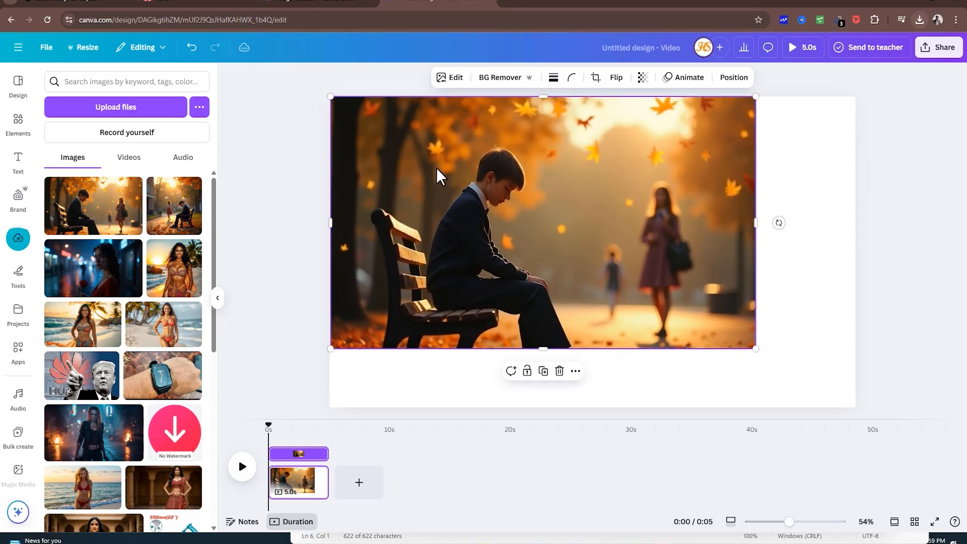
pyautogui.moveTo(756, 349); pyautogui.dragTo(856, 407)
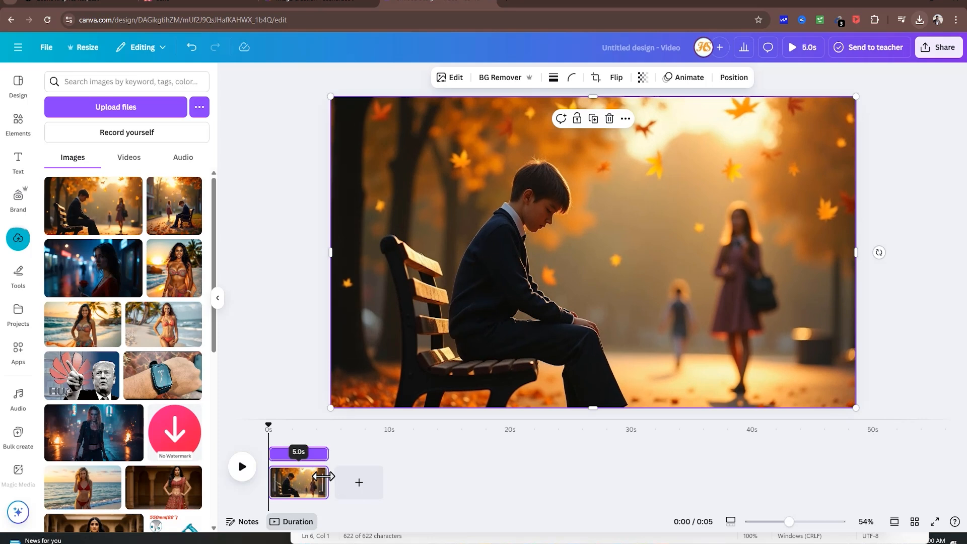
# Stretch the page clip along the timeline to a duration of just over one minute
pyautogui.moveTo(324, 476); pyautogui.dragTo(963, 481)
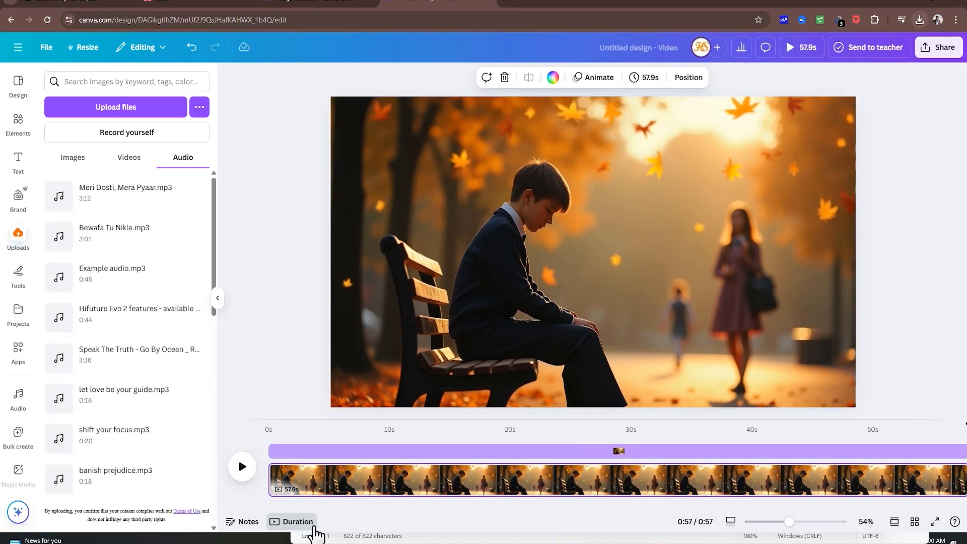
pyautogui.moveTo(789, 524)
pyautogui.mouseDown()
pyautogui.moveTo(780, 525)
pyautogui.moveTo(789, 524)
pyautogui.mouseUp()
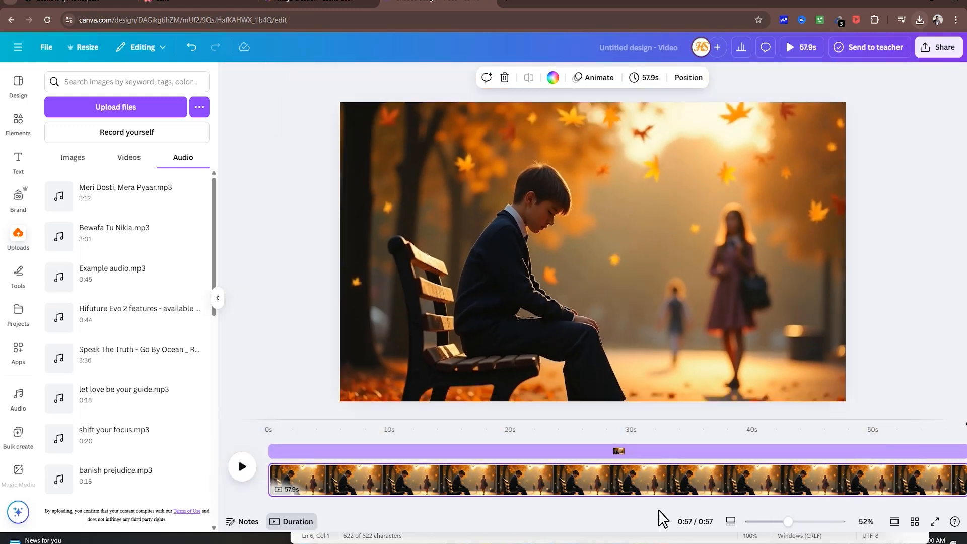
pyautogui.hscroll(3, 832, 498)
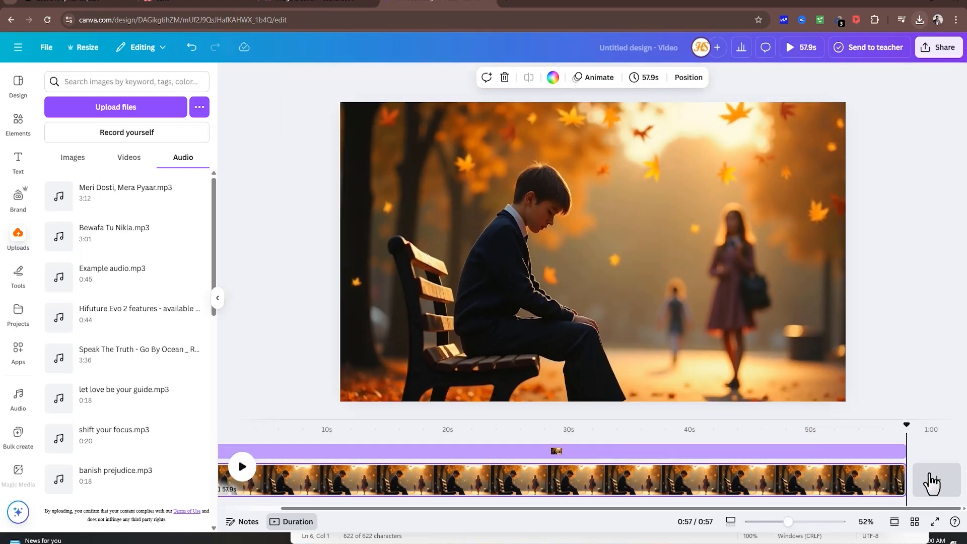
pyautogui.click(901, 474)
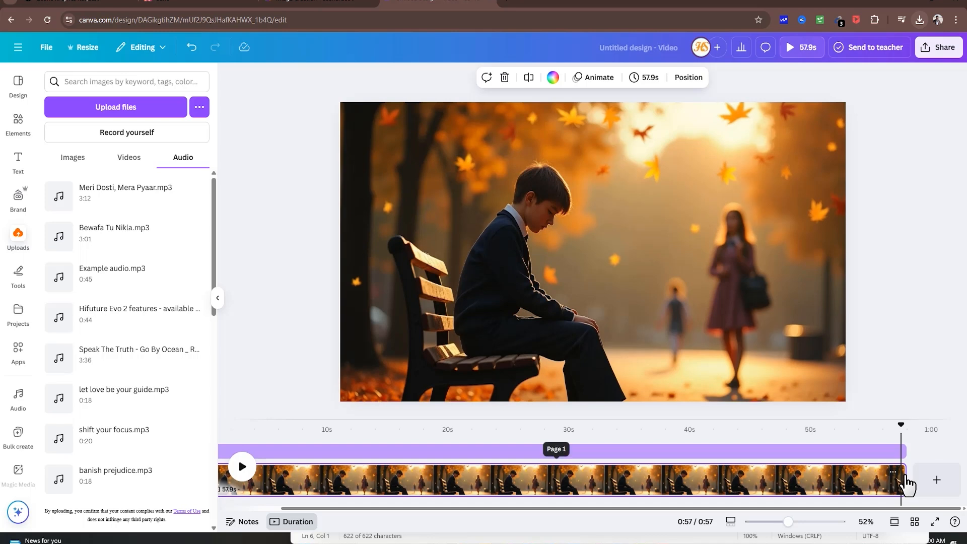
pyautogui.moveTo(907, 484); pyautogui.dragTo(912, 491)
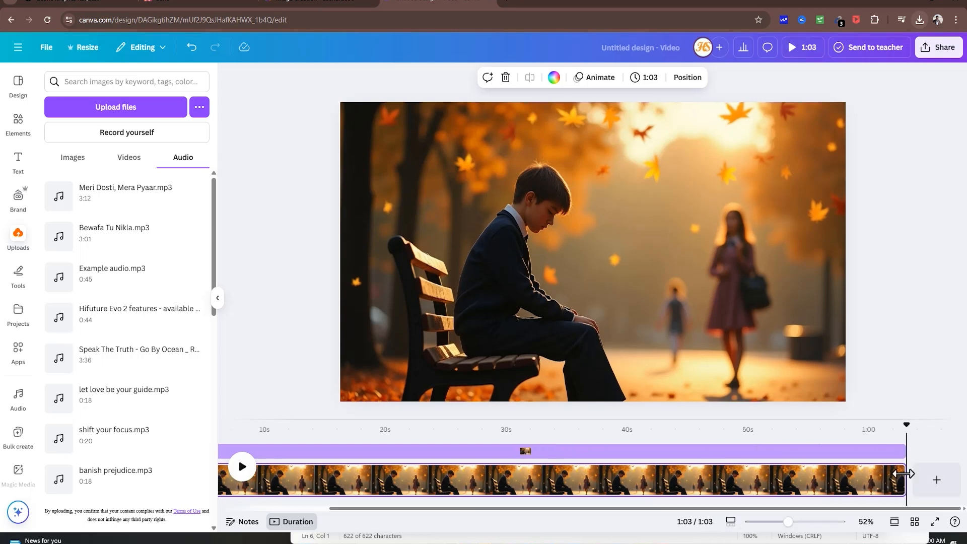
# Set the page's timing to 3:02 and return to the duration timeline
pyautogui.click(298, 521)
pyautogui.click(629, 77)
pyautogui.click(682, 122)
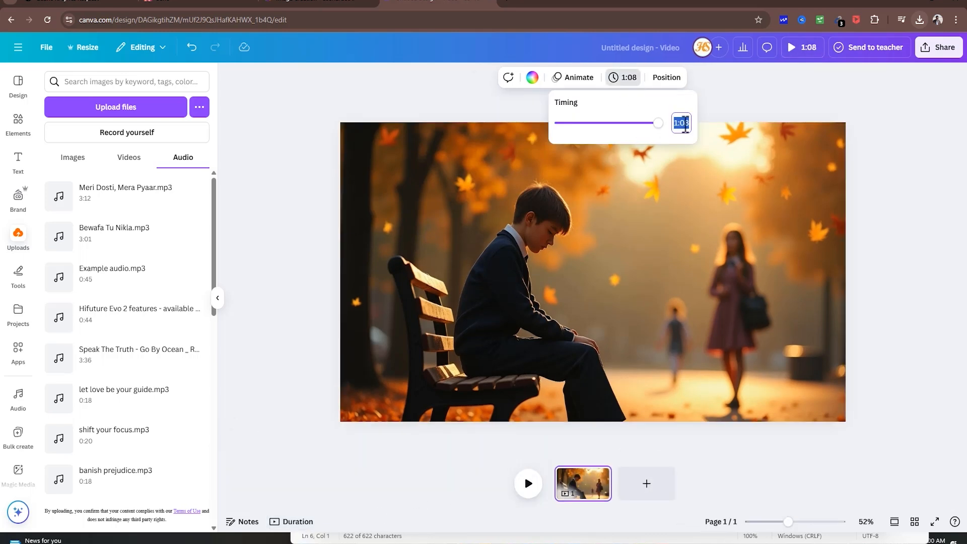
pyautogui.press('Return')
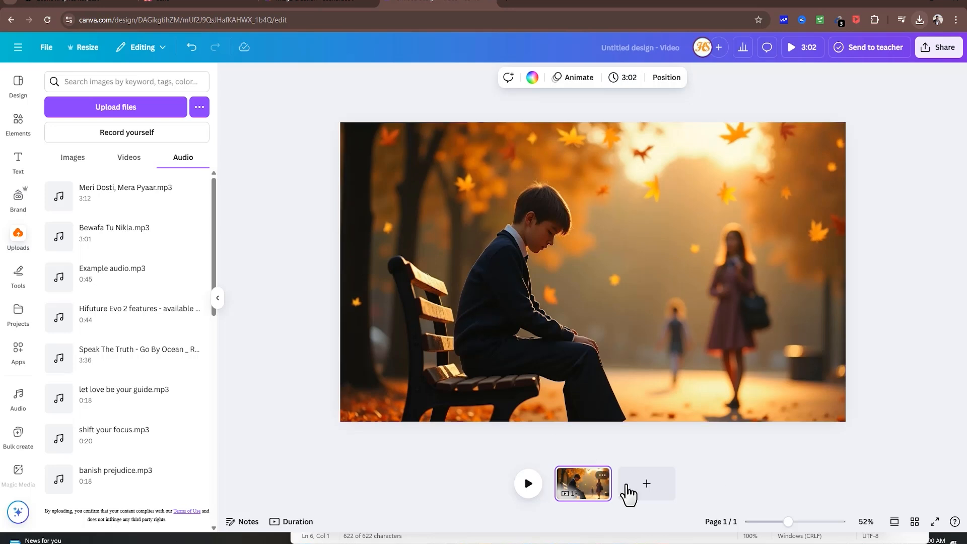
pyautogui.click(626, 492)
pyautogui.click(694, 232)
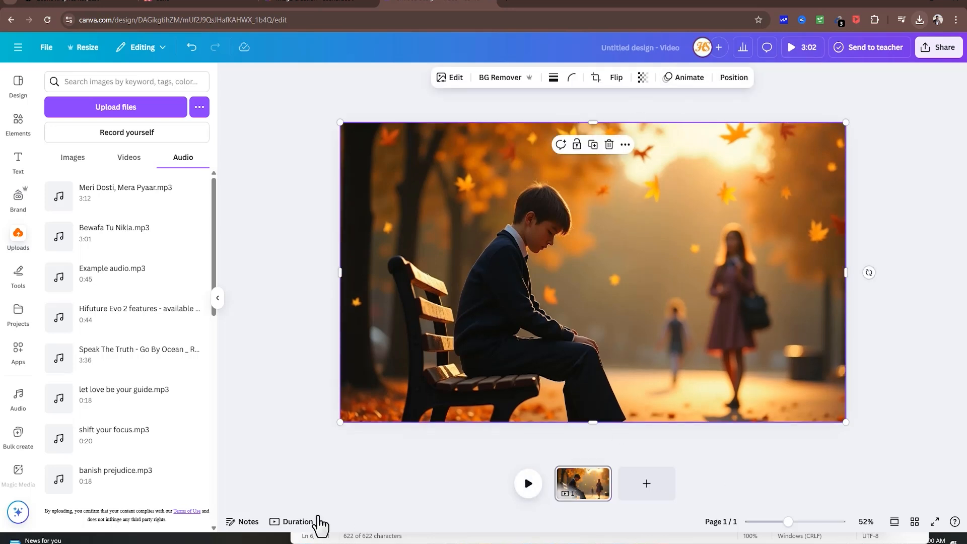
pyautogui.click(297, 521)
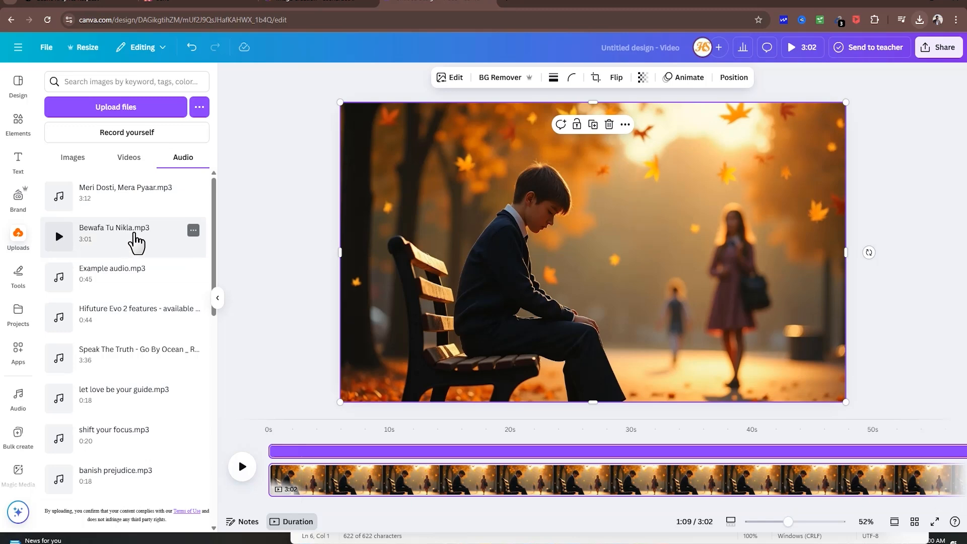
# Add "Meri Dosti, Mera Pyaar.mp3" to the timeline and extend the page's duration to 3:07
pyautogui.moveTo(108, 209); pyautogui.dragTo(353, 461)
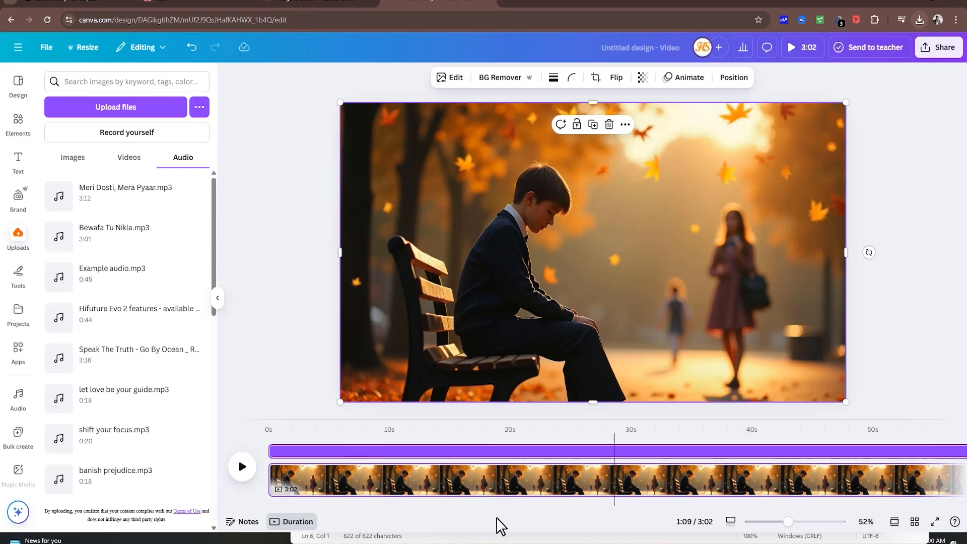
pyautogui.click(303, 488)
pyautogui.hscroll(10, 446, 505)
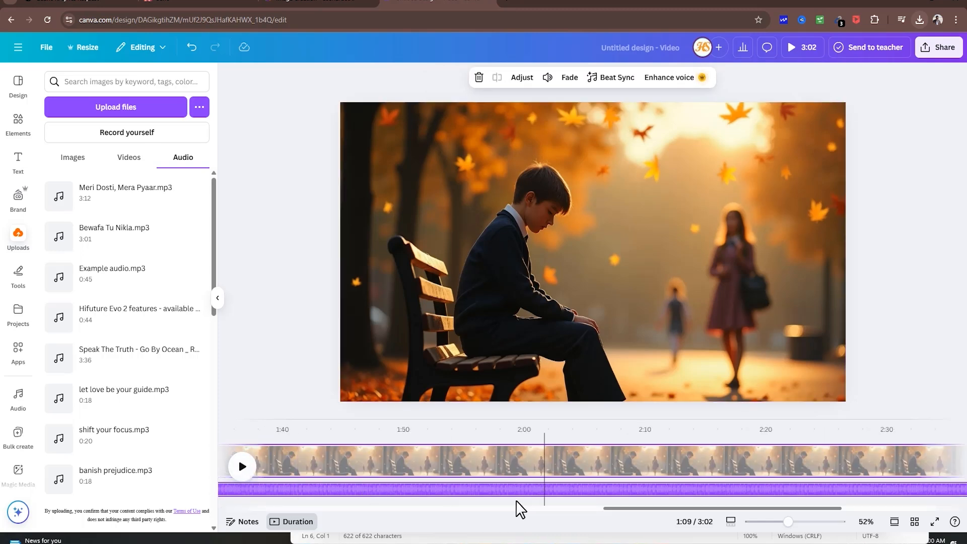
pyautogui.moveTo(604, 508); pyautogui.dragTo(947, 509)
pyautogui.moveTo(950, 457); pyautogui.dragTo(902, 458)
# Align the song with the start of the timeline, extend the page to 3:12 to fit it, and preview the video
pyautogui.moveTo(372, 508); pyautogui.dragTo(404, 491)
pyautogui.moveTo(562, 508); pyautogui.dragTo(415, 509)
pyautogui.moveTo(766, 489); pyautogui.dragTo(495, 511)
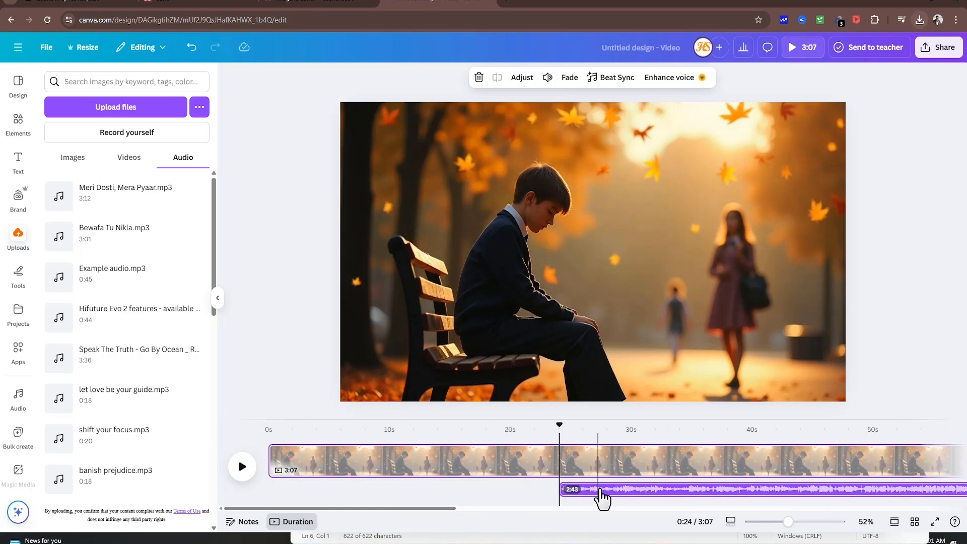
pyautogui.moveTo(298, 505); pyautogui.dragTo(852, 510)
pyautogui.moveTo(898, 460)
pyautogui.mouseDown()
pyautogui.moveTo(930, 459)
pyautogui.moveTo(879, 460)
pyautogui.moveTo(888, 460)
pyautogui.mouseUp()
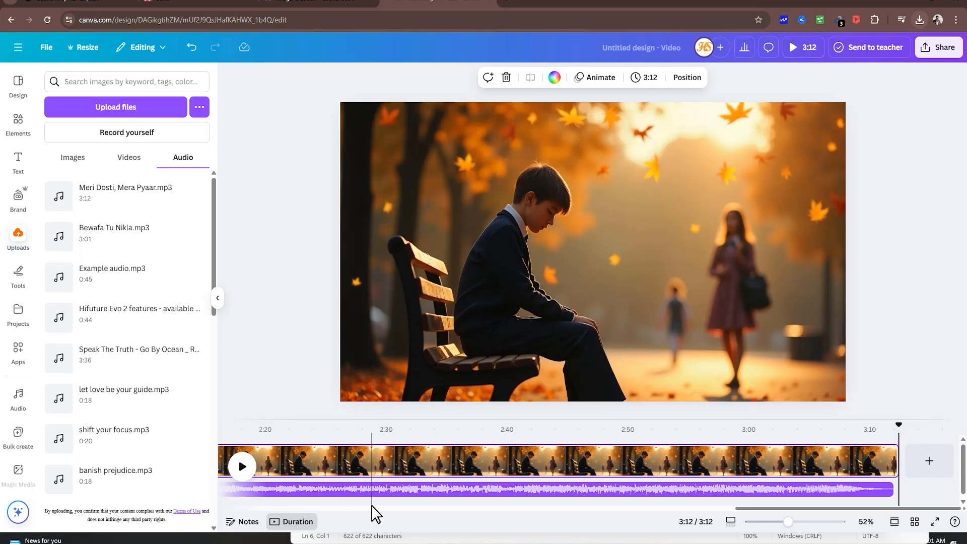
pyautogui.click(242, 467)
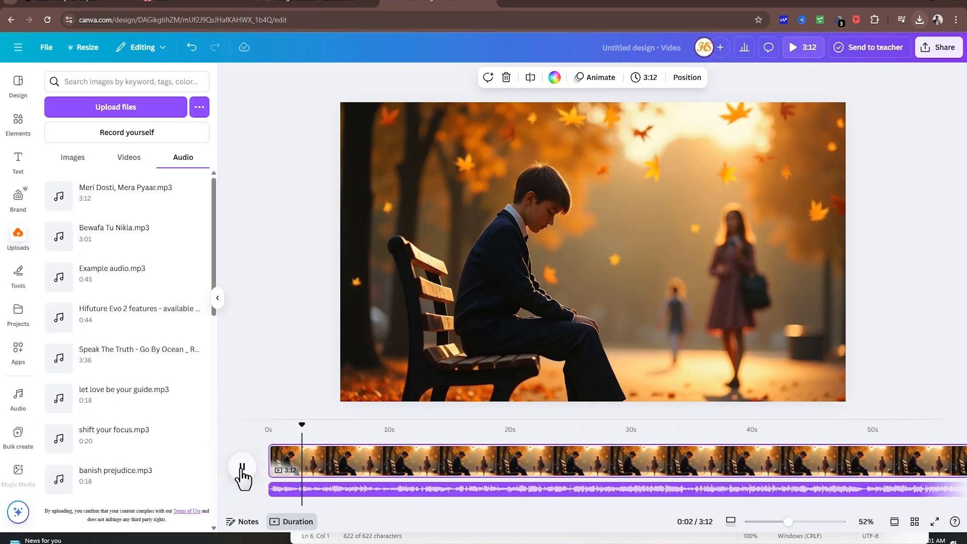
# Add the portrait image of the boy on the bench, shrink it slightly, and place it in the left half of the page
pyautogui.click(19, 237)
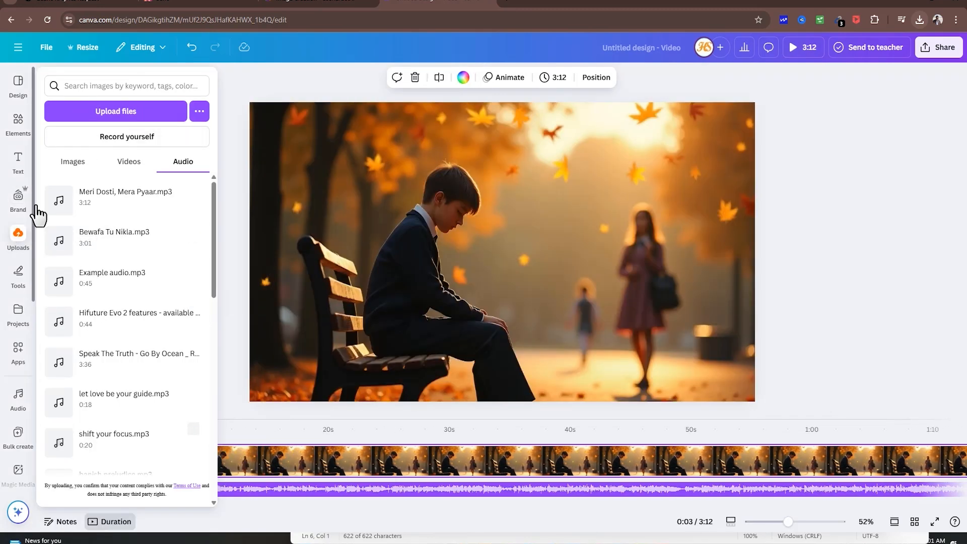
pyautogui.click(20, 239)
pyautogui.click(73, 157)
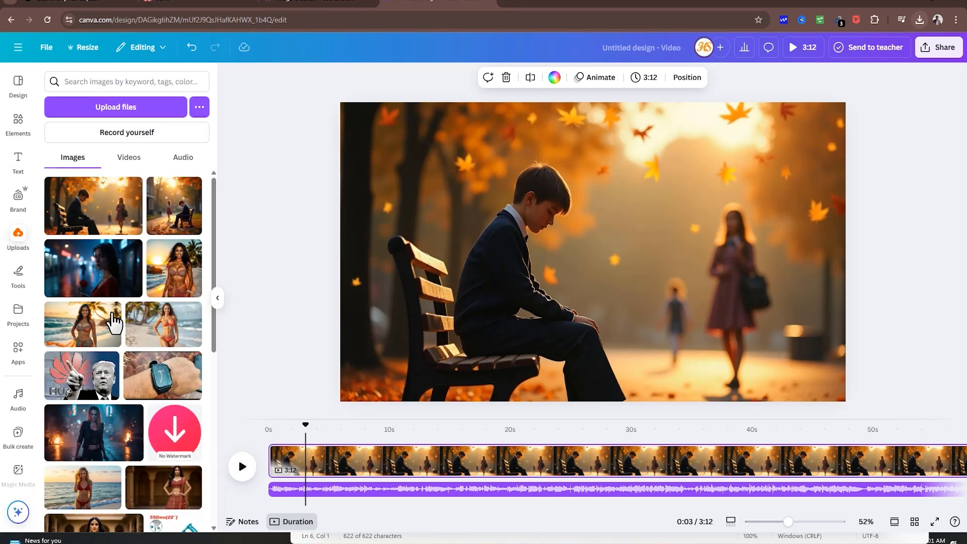
pyautogui.click(173, 205)
pyautogui.moveTo(640, 276); pyautogui.dragTo(556, 245)
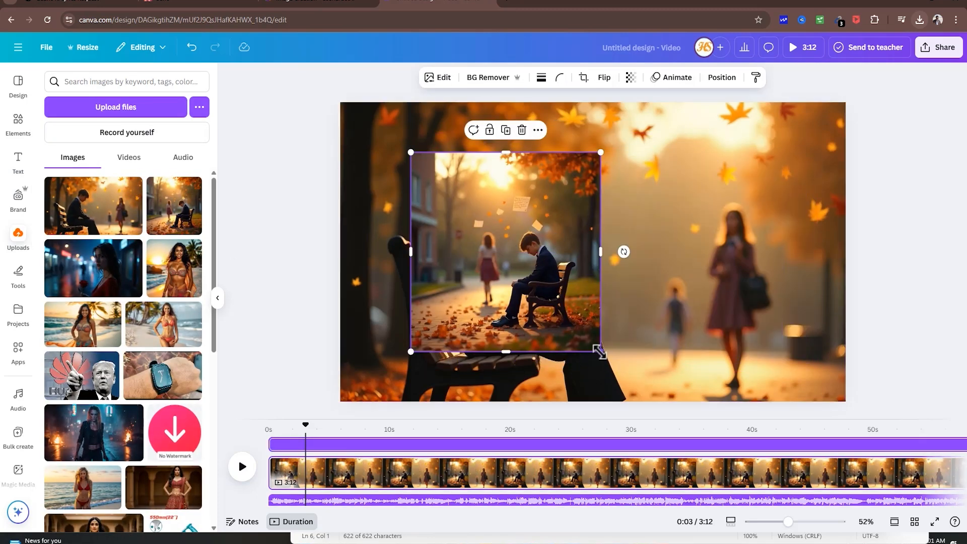
pyautogui.moveTo(600, 352); pyautogui.dragTo(574, 333)
pyautogui.moveTo(526, 235)
pyautogui.mouseDown()
pyautogui.moveTo(529, 260)
pyautogui.moveTo(528, 245)
pyautogui.mouseUp()
# Apply a whole-image blur to the background photo and adjust its intensity
pyautogui.click(717, 321)
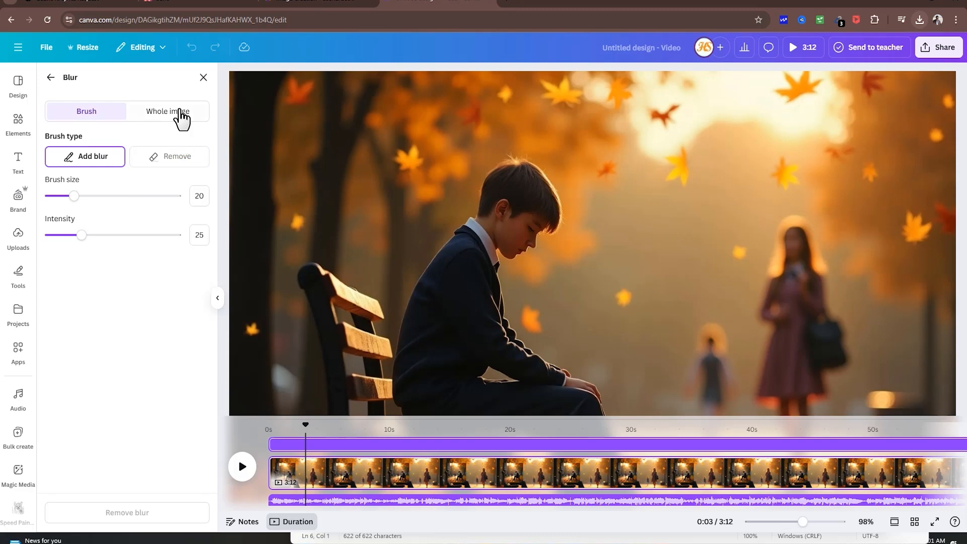
pyautogui.click(179, 115)
pyautogui.moveTo(84, 154); pyautogui.dragTo(107, 159)
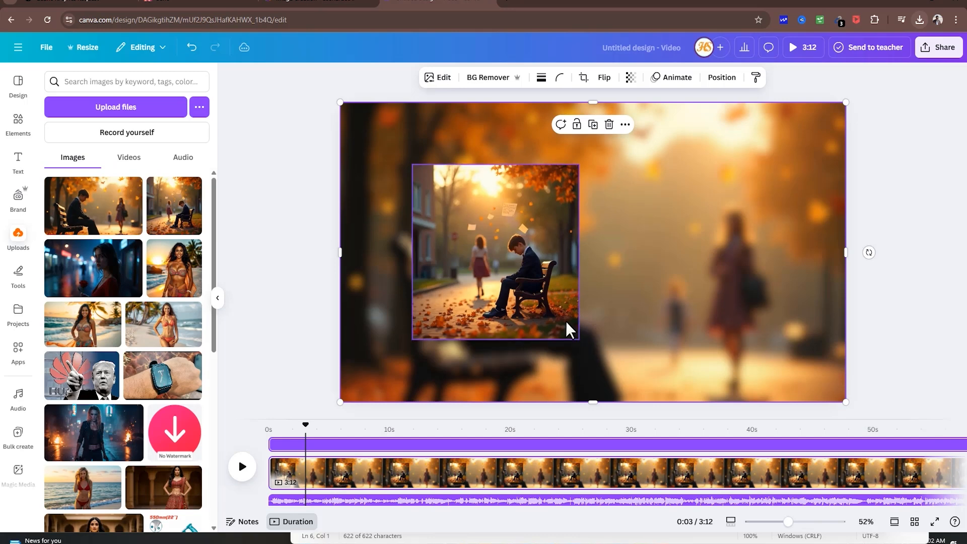
# Add a heading text box to the page
pyautogui.click(566, 328)
pyautogui.click(17, 164)
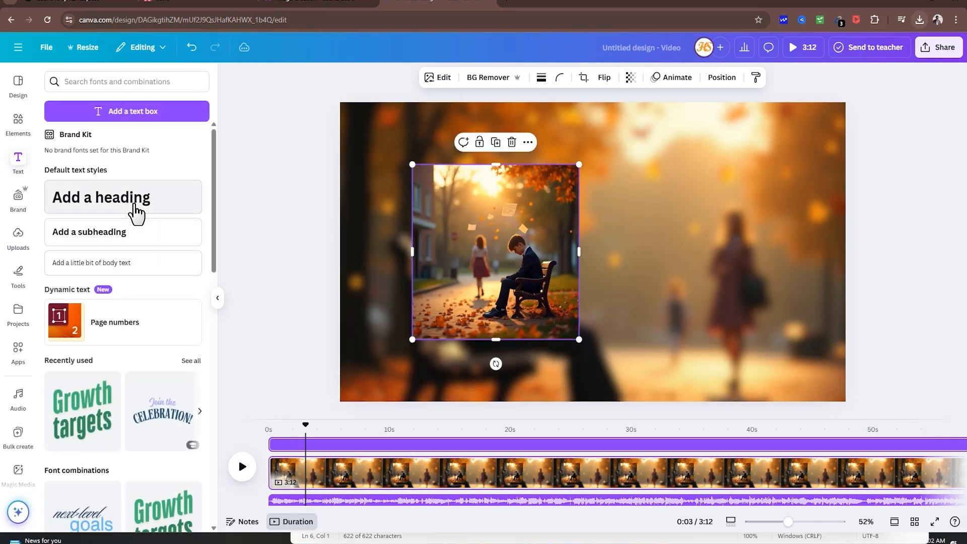
pyautogui.click(133, 208)
pyautogui.click(624, 244)
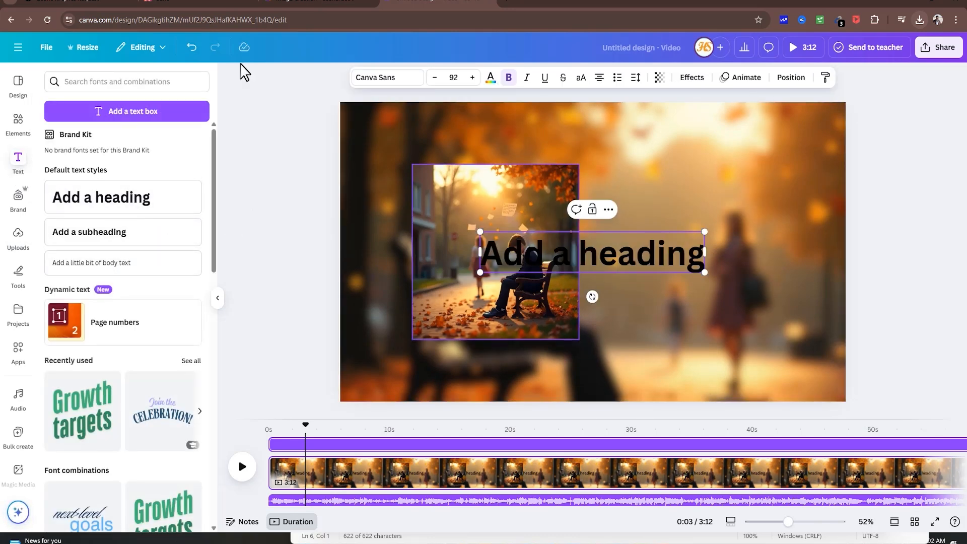
# Switch to the ChatGPT conversation and copy the song title "Meri Dosti, Mera Pyaar" from the cover photo prompt heading
pyautogui.click(31, 2)
pyautogui.scroll(10, 417, 267)
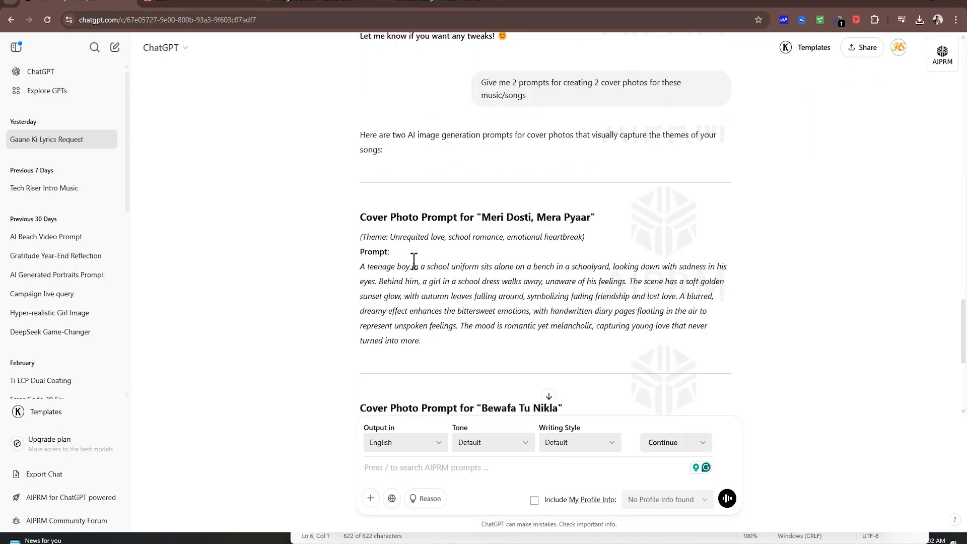
pyautogui.scroll(-2, 485, 357)
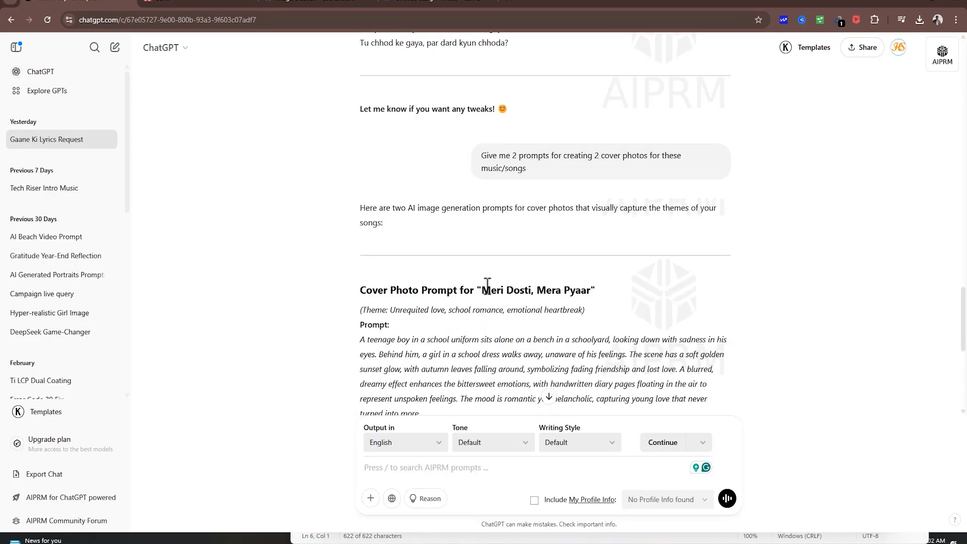
pyautogui.moveTo(483, 290); pyautogui.dragTo(614, 292)
pyautogui.hotkey('ctrl', 'c')
# Return to the Canva design and replace the heading's placeholder text with the copied title "Meri Dosti, Mera Pyaar"
pyautogui.click(191, 1)
pyautogui.click(438, 2)
pyautogui.doubleClick(565, 255)
pyautogui.hotkey('ctrl', 'v')
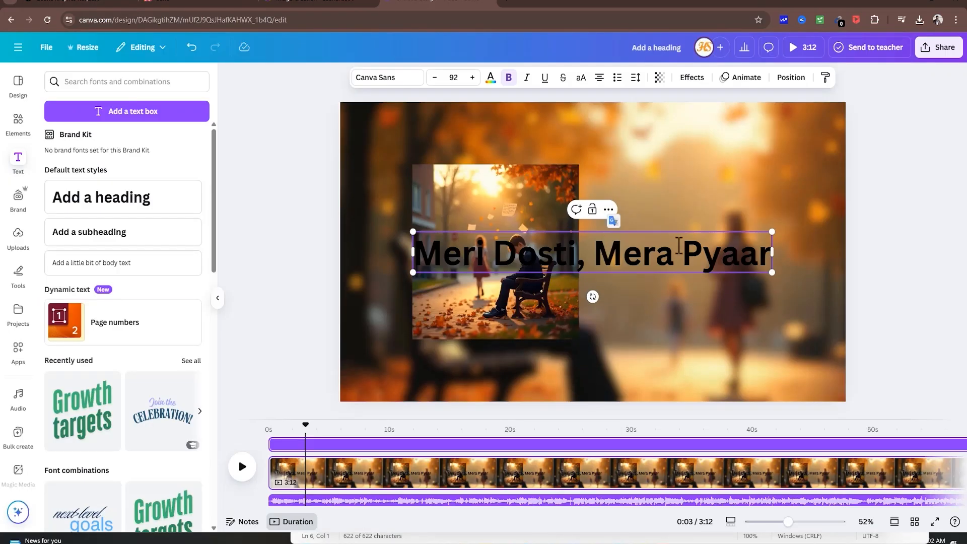
# Move the title to the right of the portrait image and break it into two lines after "Meri Dosti,"
pyautogui.click(680, 302)
pyautogui.moveTo(682, 261); pyautogui.dragTo(786, 231)
pyautogui.click(698, 220)
pyautogui.press('Return')
# Set the title's font to the handwriting font Playwrite US Trad
pyautogui.click(387, 77)
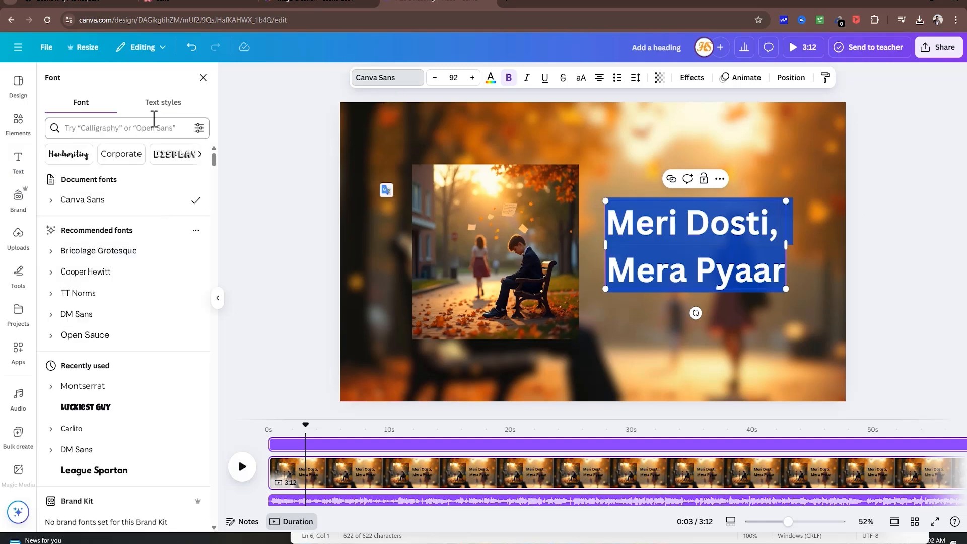
pyautogui.click(95, 154)
pyautogui.click(132, 264)
pyautogui.click(819, 331)
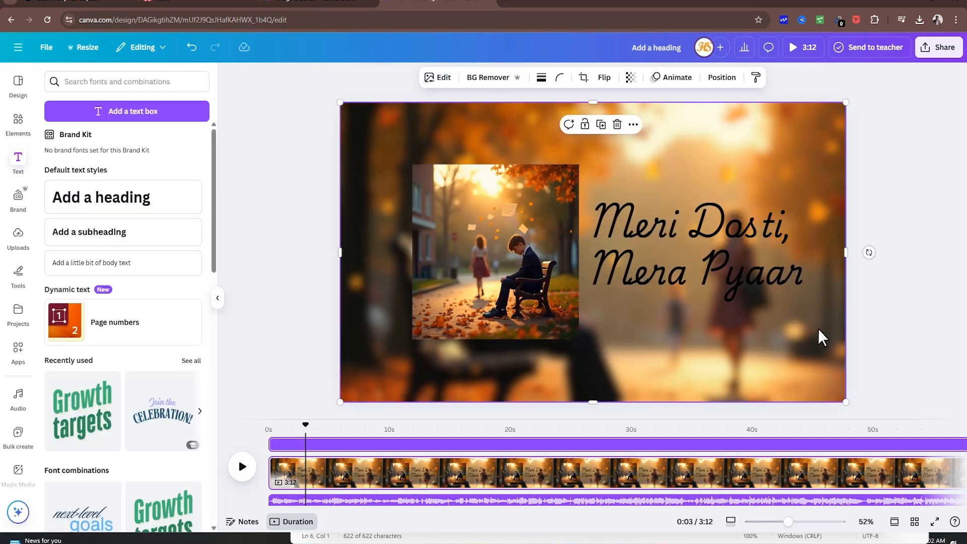
pyautogui.hotkey('ctrl', 'a')
pyautogui.click(948, 287)
# Color the title text white and enlarge it to fill more of the space beside the portrait image
pyautogui.click(731, 259)
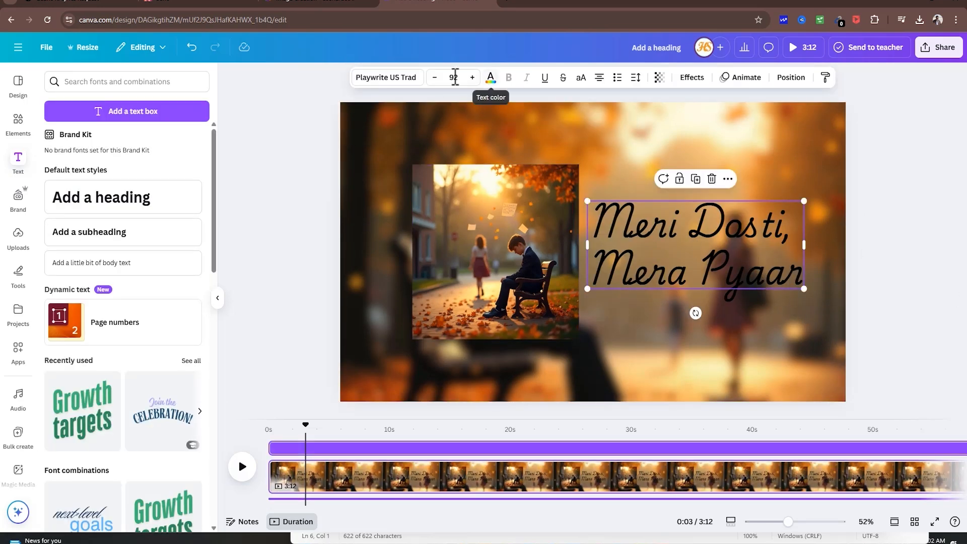
pyautogui.click(490, 77)
pyautogui.click(195, 374)
pyautogui.click(759, 387)
pyautogui.click(756, 275)
pyautogui.moveTo(804, 289); pyautogui.dragTo(841, 309)
pyautogui.click(791, 348)
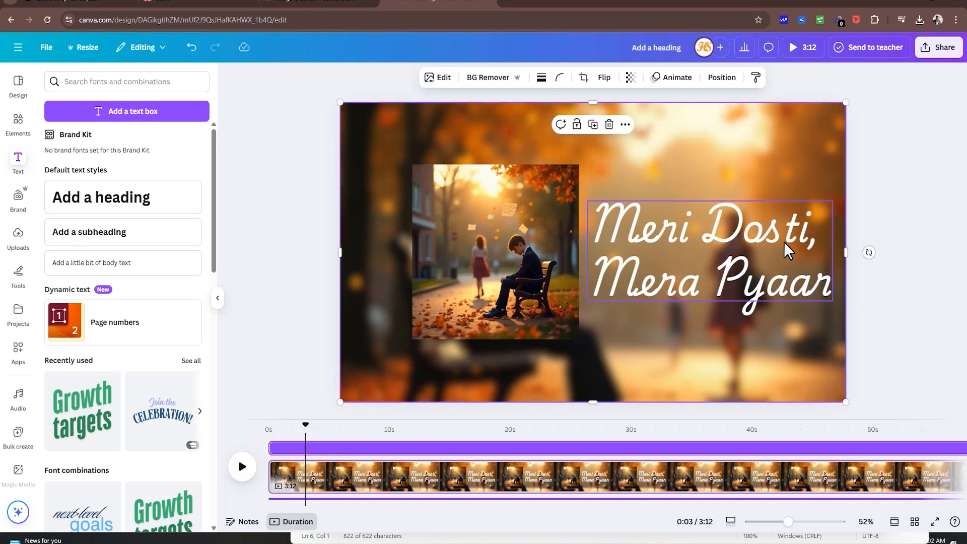
# Change the title's font to a plainer, upright handwriting style with unconnected letters
pyautogui.click(786, 243)
pyautogui.click(396, 77)
pyautogui.click(123, 225)
pyautogui.click(902, 252)
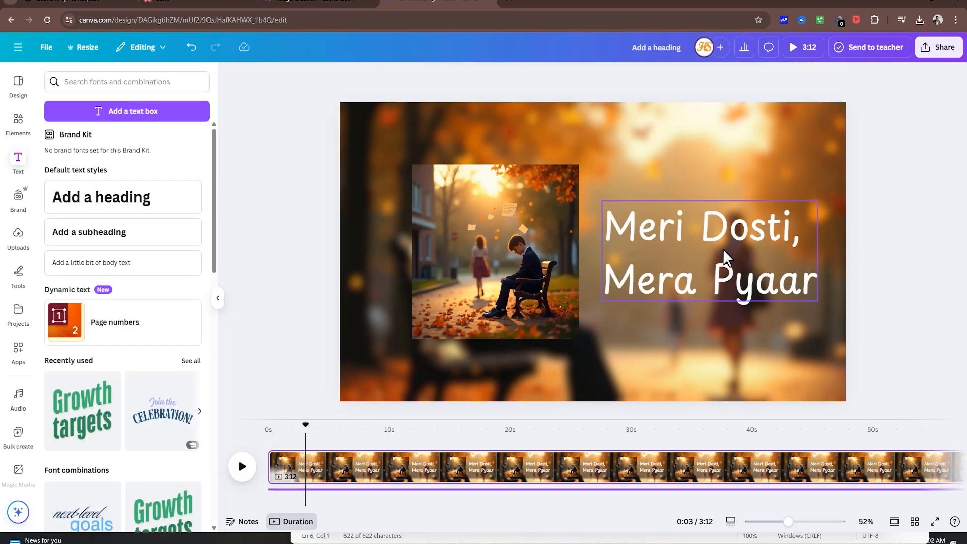
# Scrub the video from its start to 0:13 to check the composition, making the timeline area slightly taller
pyautogui.moveTo(308, 428); pyautogui.dragTo(268, 429)
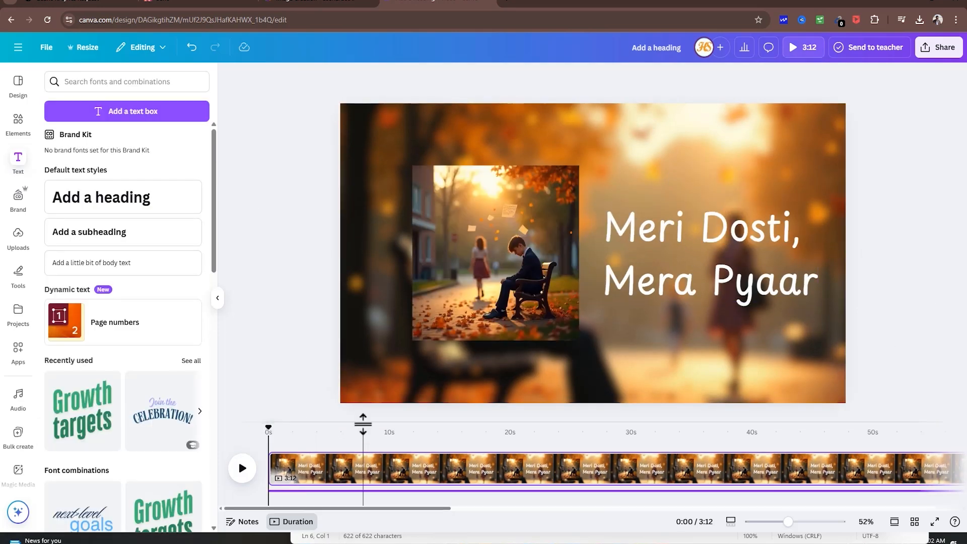
pyautogui.moveTo(363, 423); pyautogui.dragTo(363, 405)
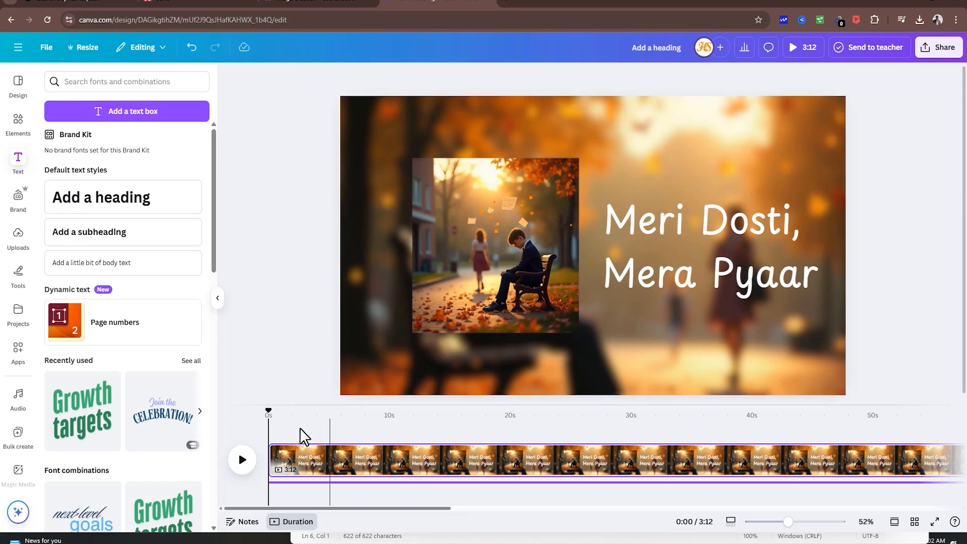
pyautogui.moveTo(269, 412); pyautogui.dragTo(432, 412)
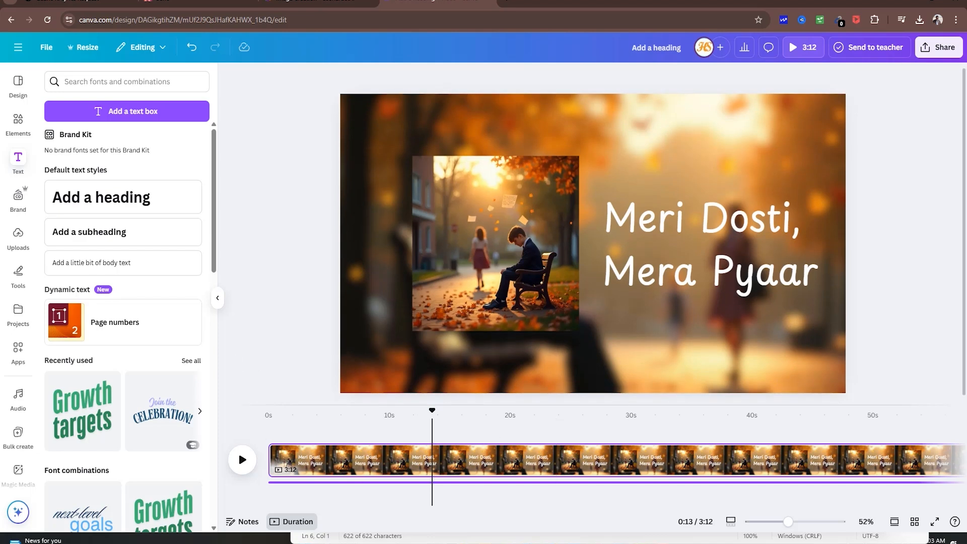
# Download the design as an MP4 video at 1080p (HD) quality
pyautogui.click(941, 49)
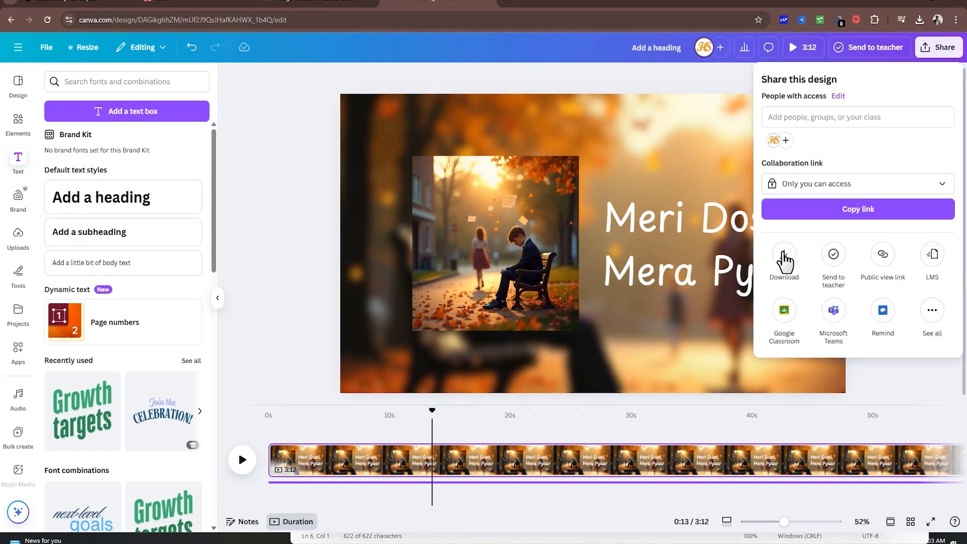
pyautogui.click(784, 255)
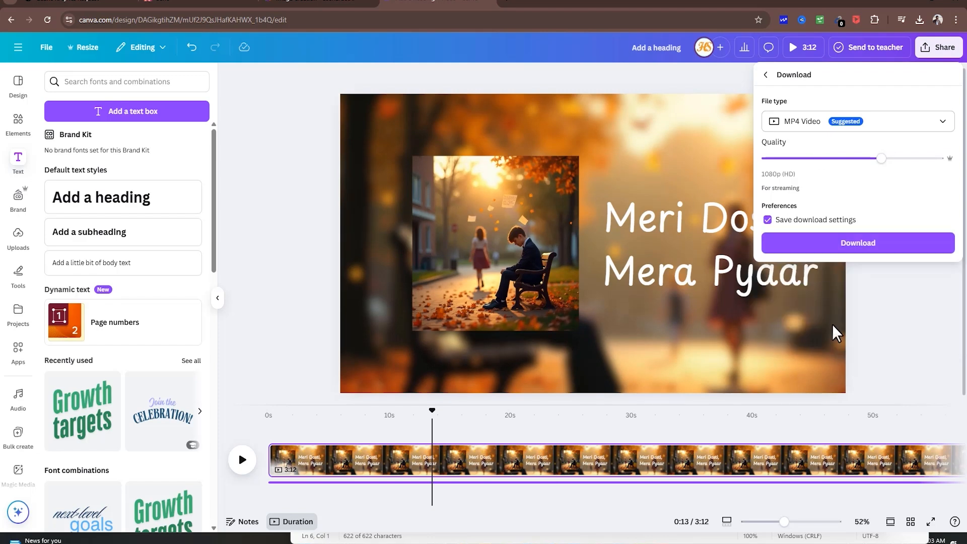
pyautogui.click(857, 250)
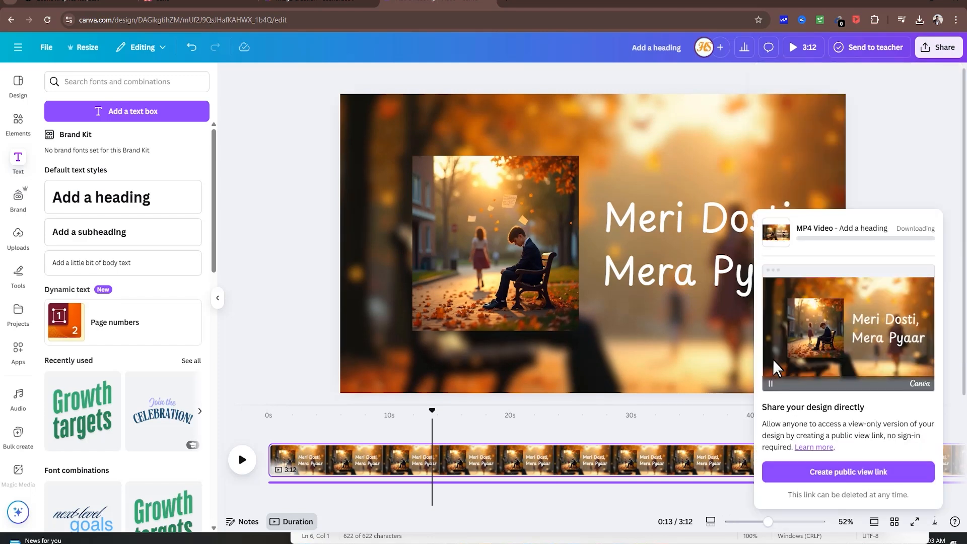